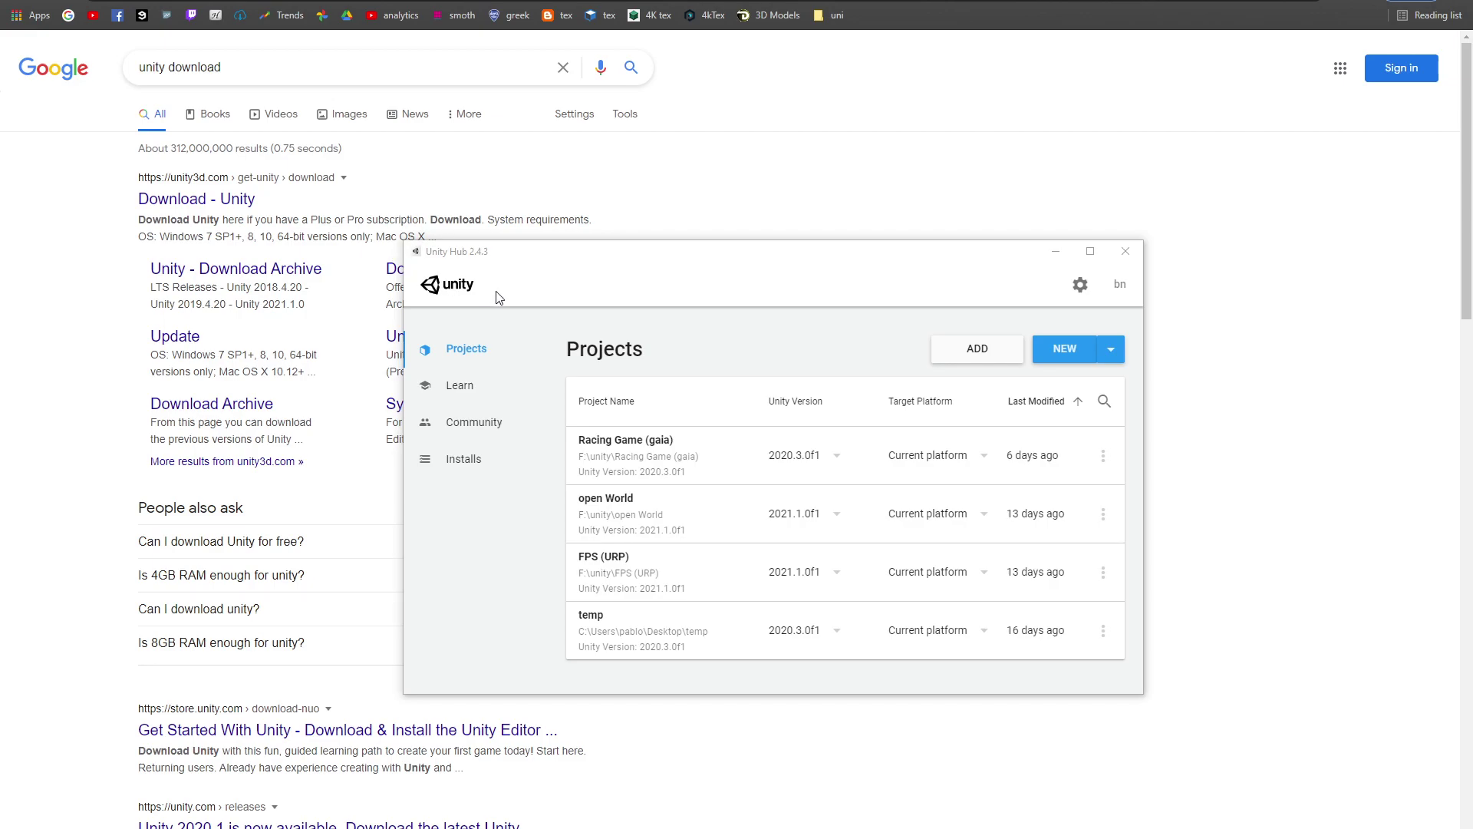
- Reposition the Unity Hub window slightly and minimize it to uncover the search results in the browser
left_click(496, 258)
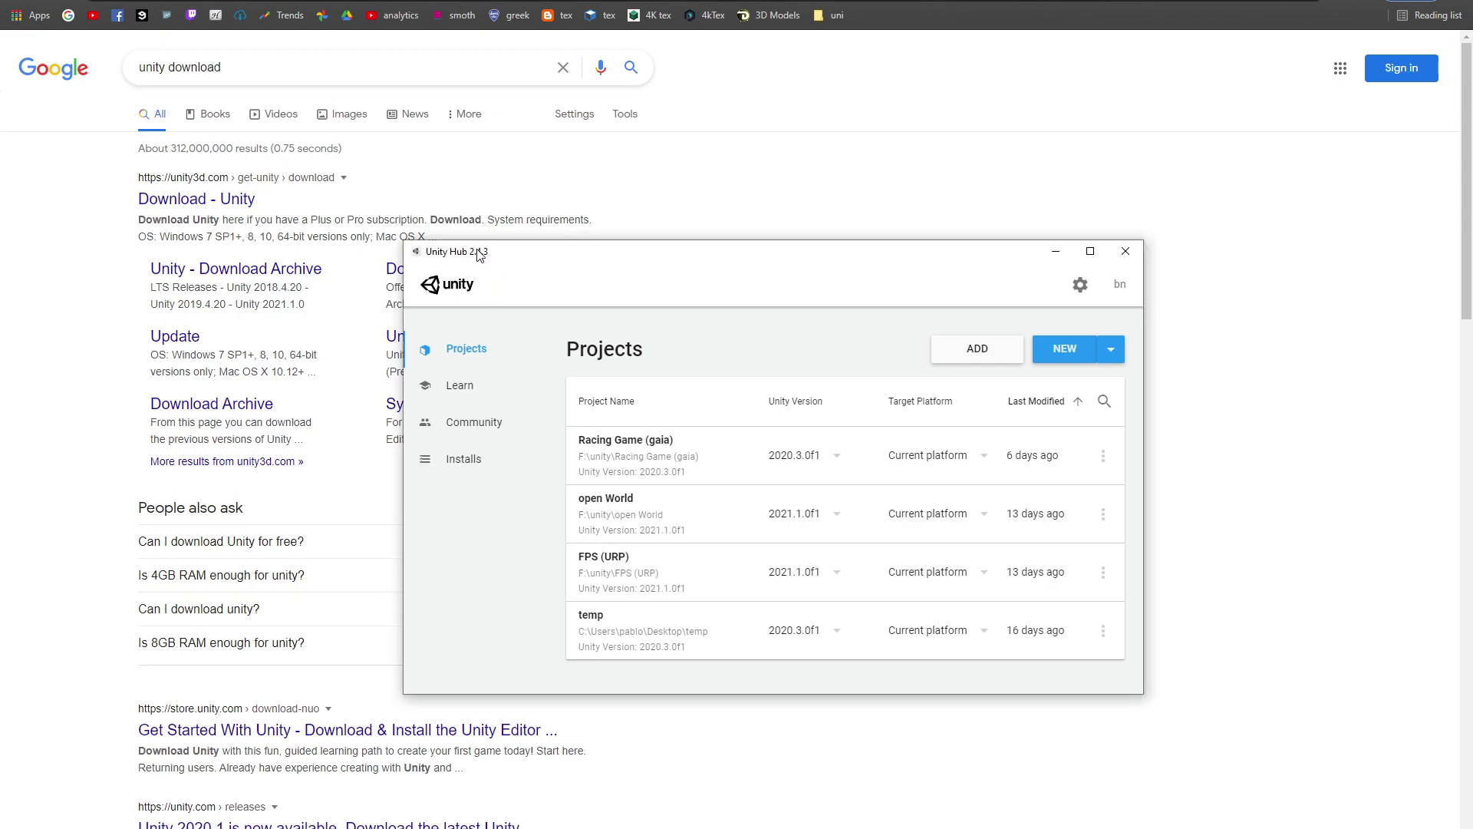
left_click_drag(535, 260, 547, 277)
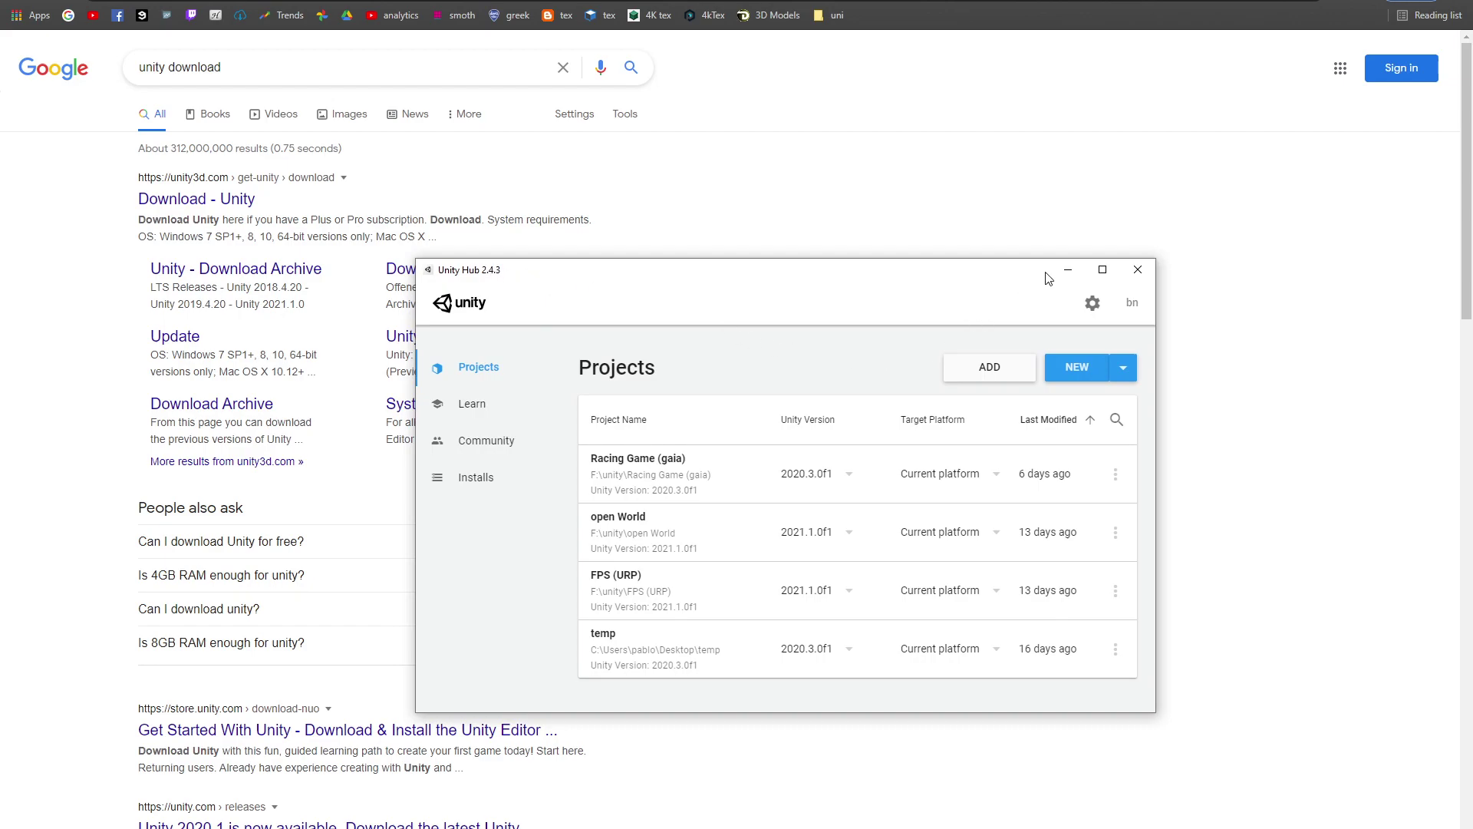
left_click(1068, 270)
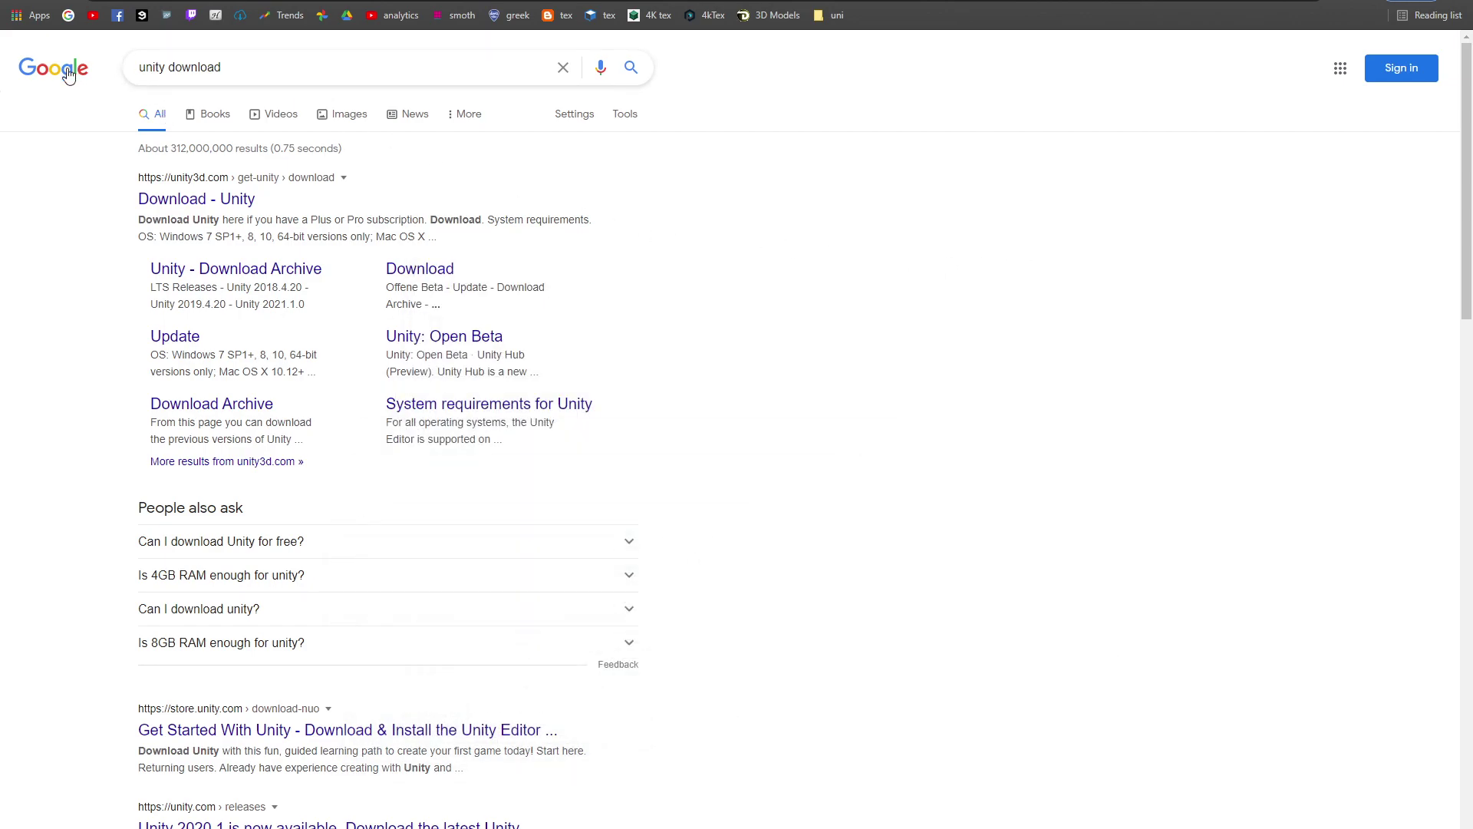
- Open the Download - Unity page from the search results and download the Unity Hub installer
left_click_drag(221, 68, 123, 68)
left_click(763, 211)
left_click(231, 201)
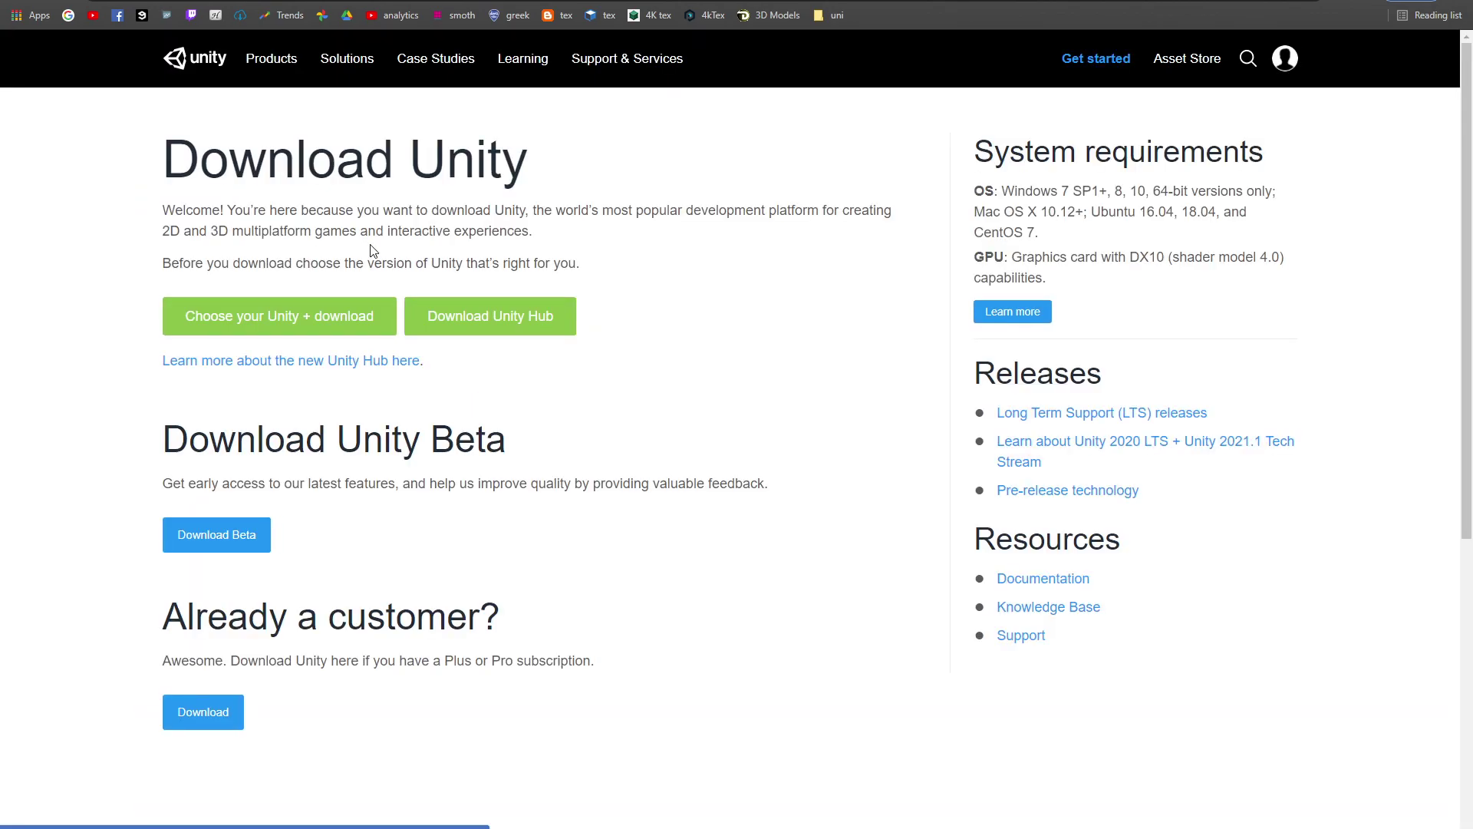
left_click(476, 325)
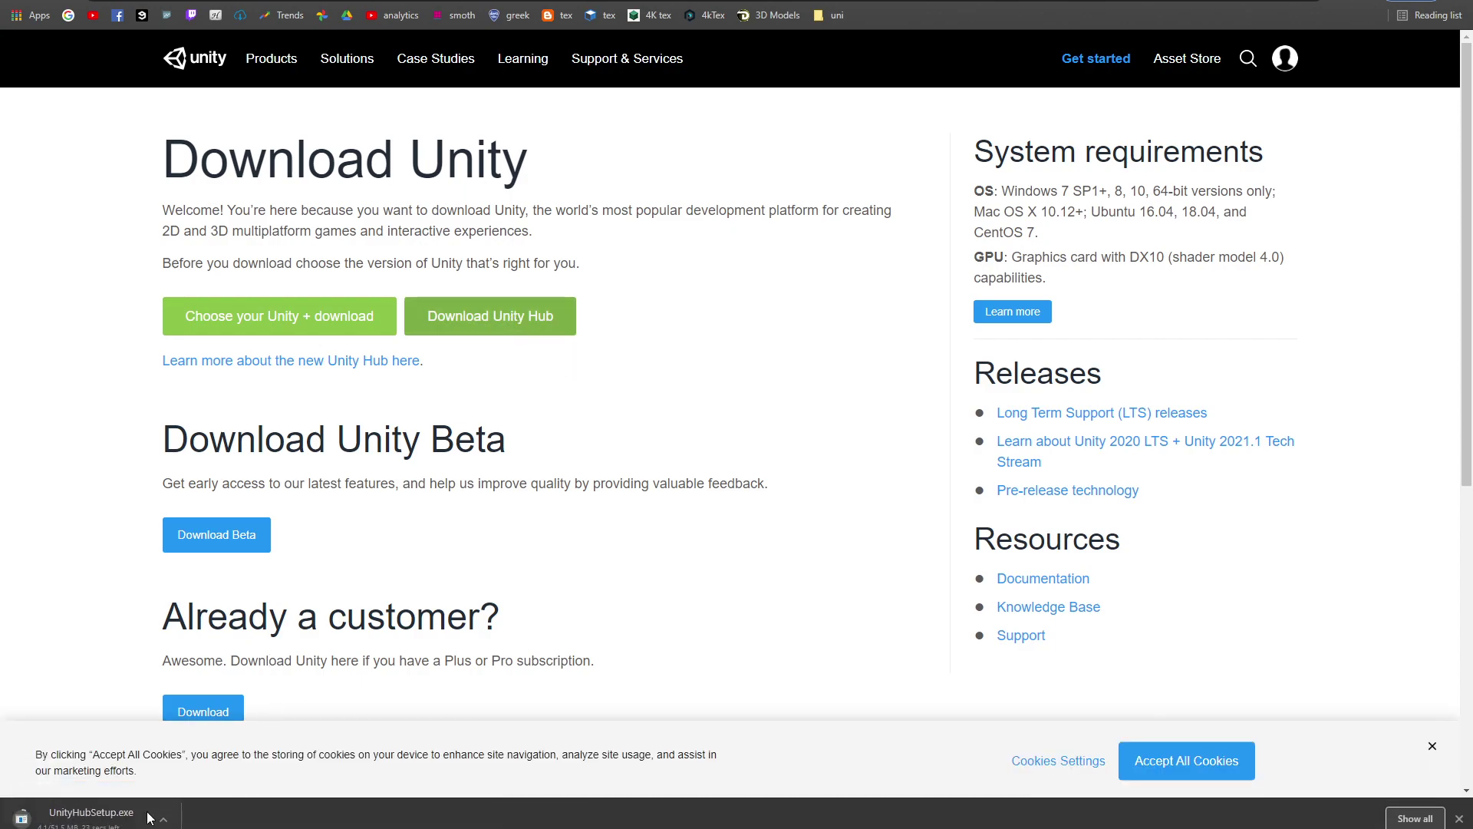
left_click(162, 818)
left_click(299, 712)
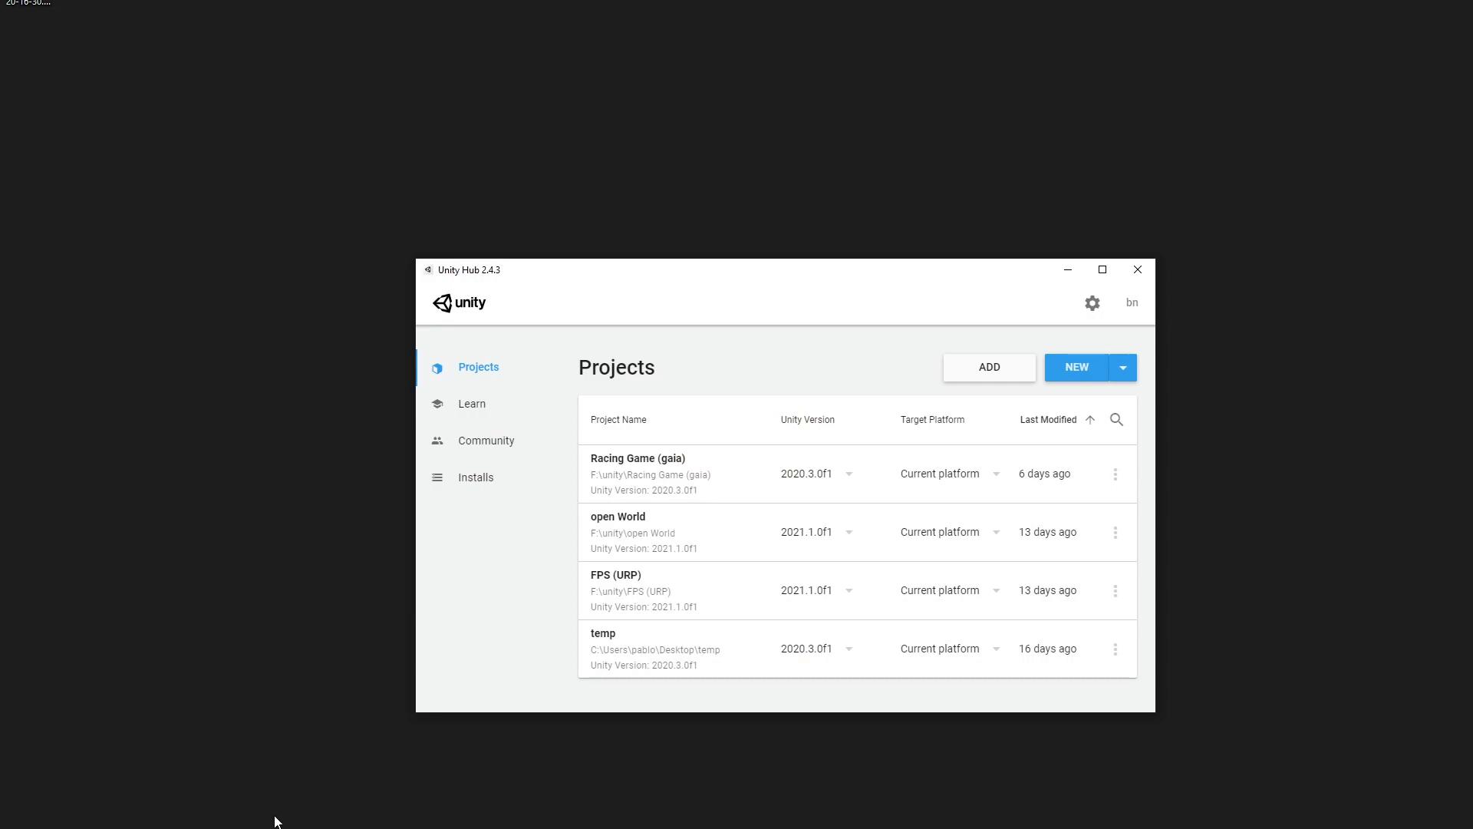
- In Unity Hub, examine the Unity releases offered for adding to the installs, and leave without adding one
left_click_drag(615, 279, 561, 0)
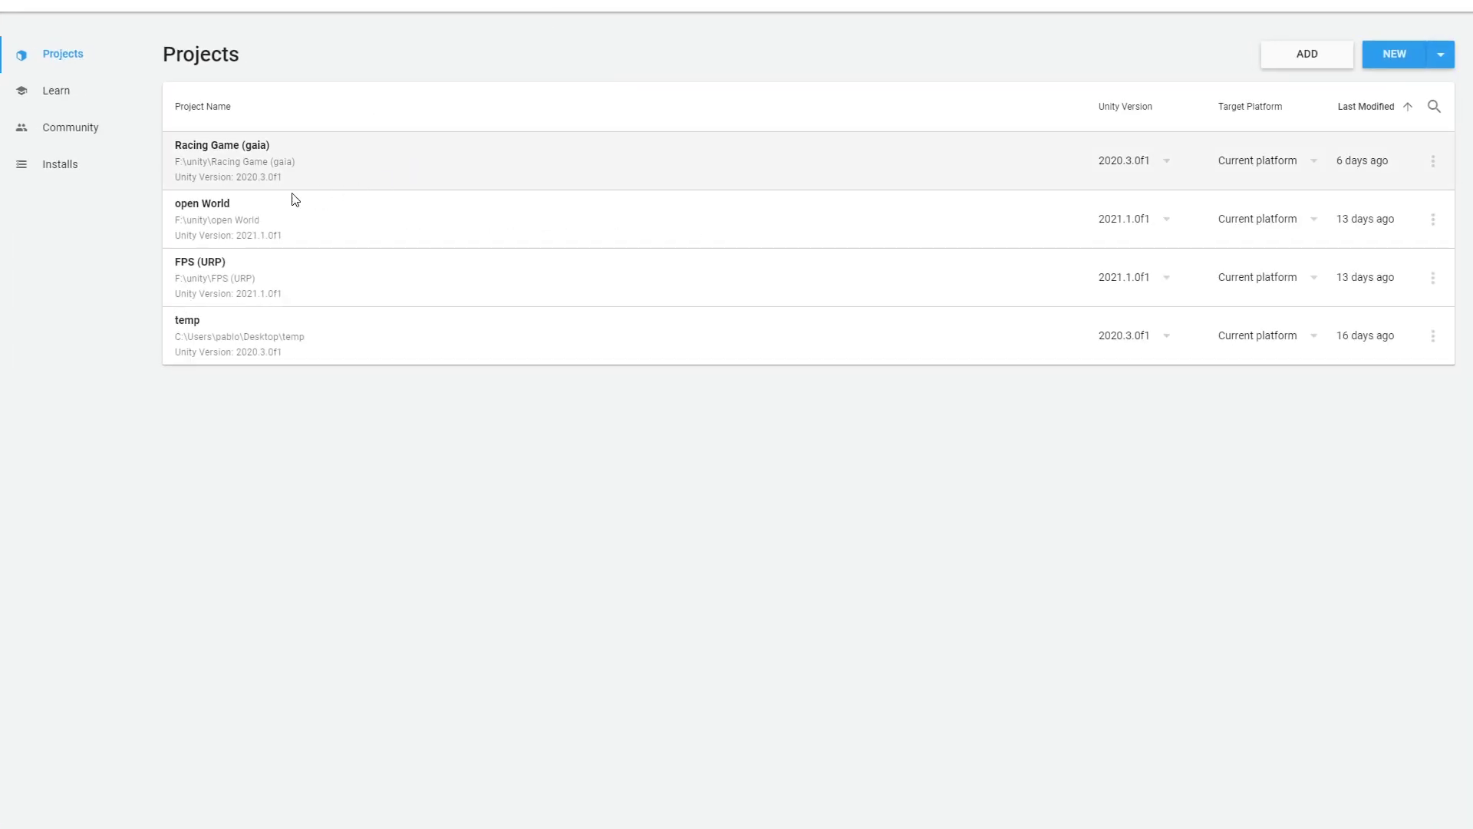
left_click_drag(370, 0, 522, 59)
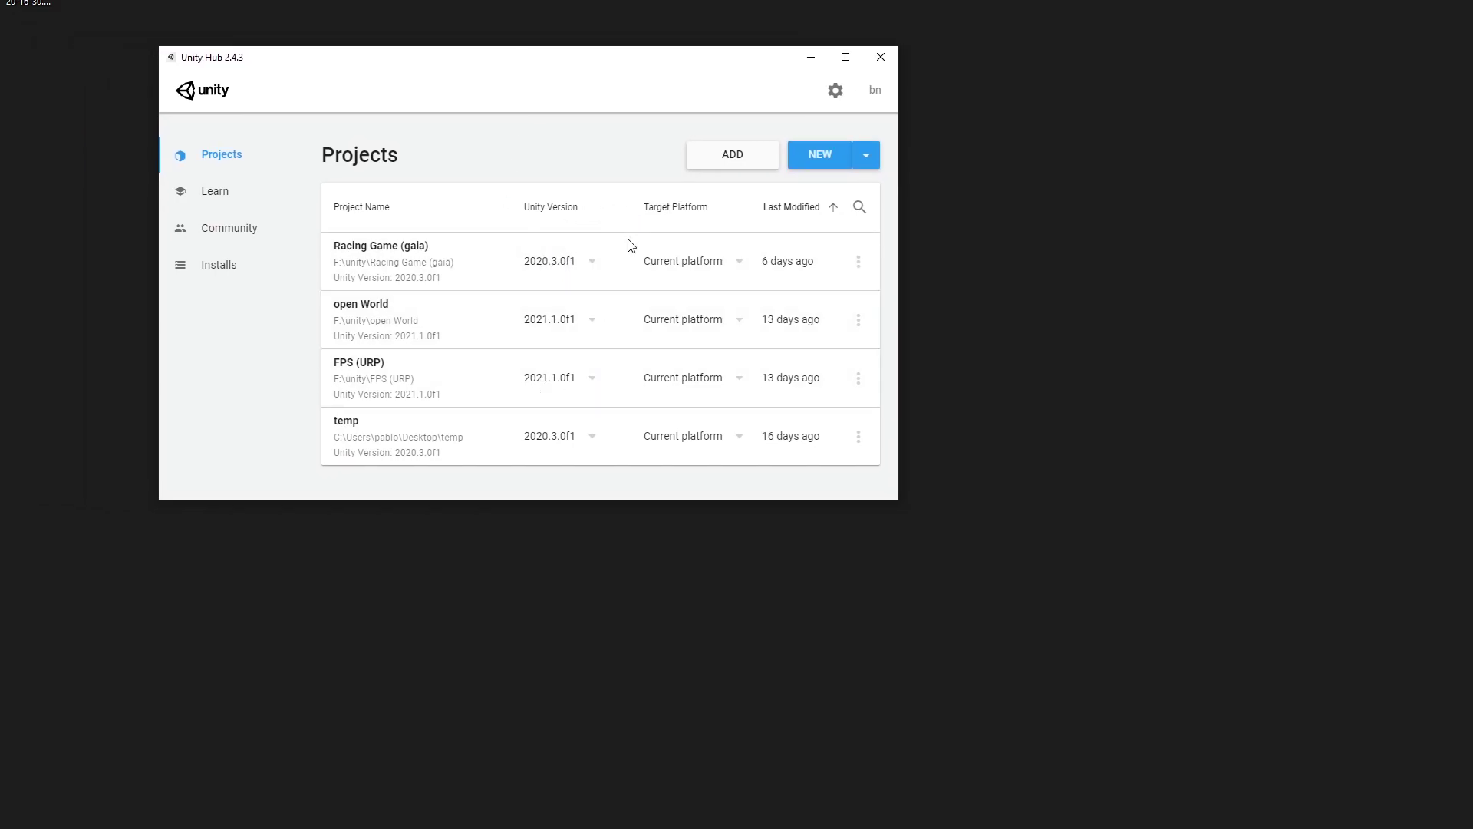
left_click(251, 270)
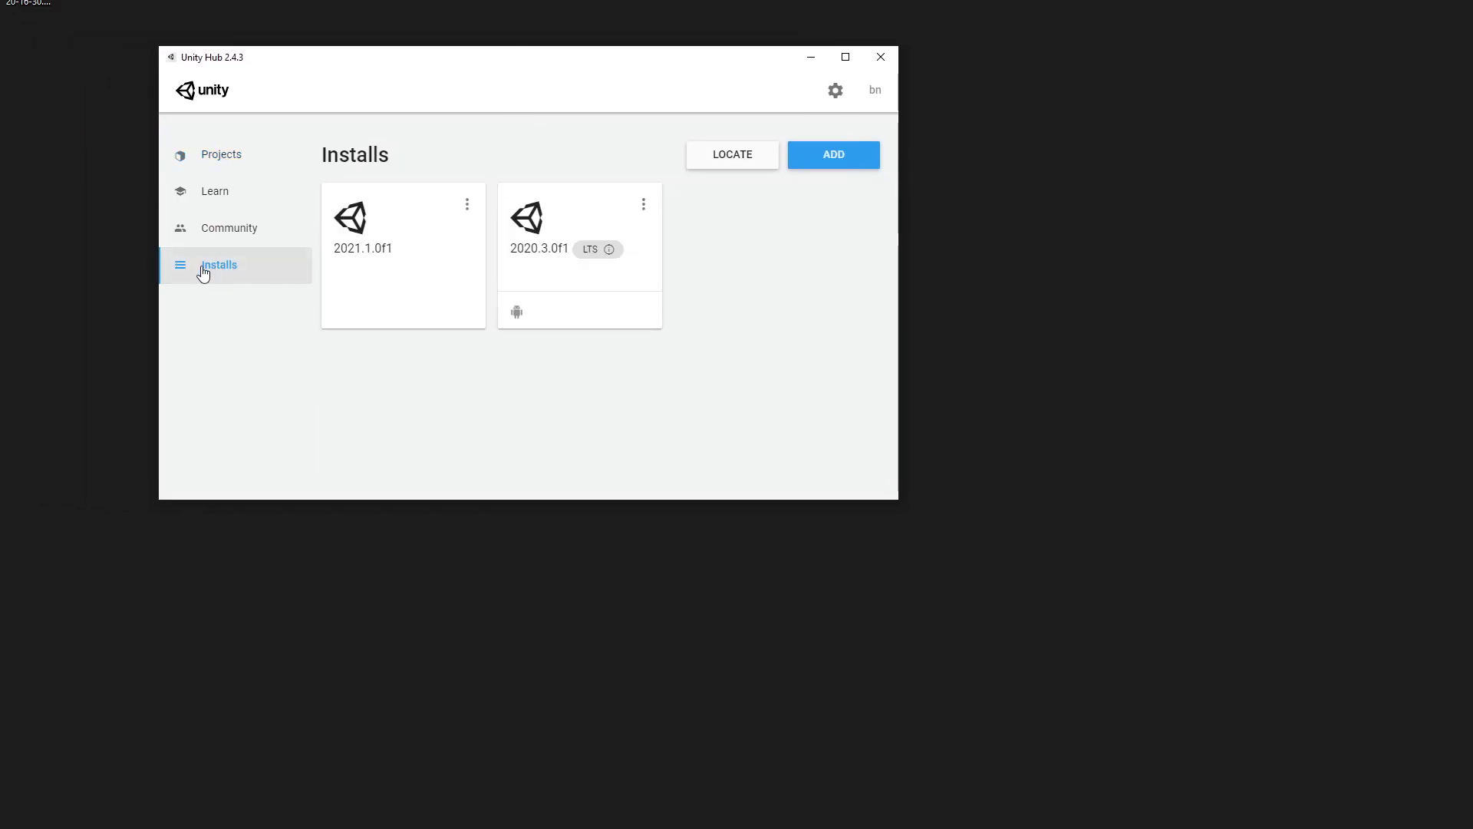
left_click(803, 164)
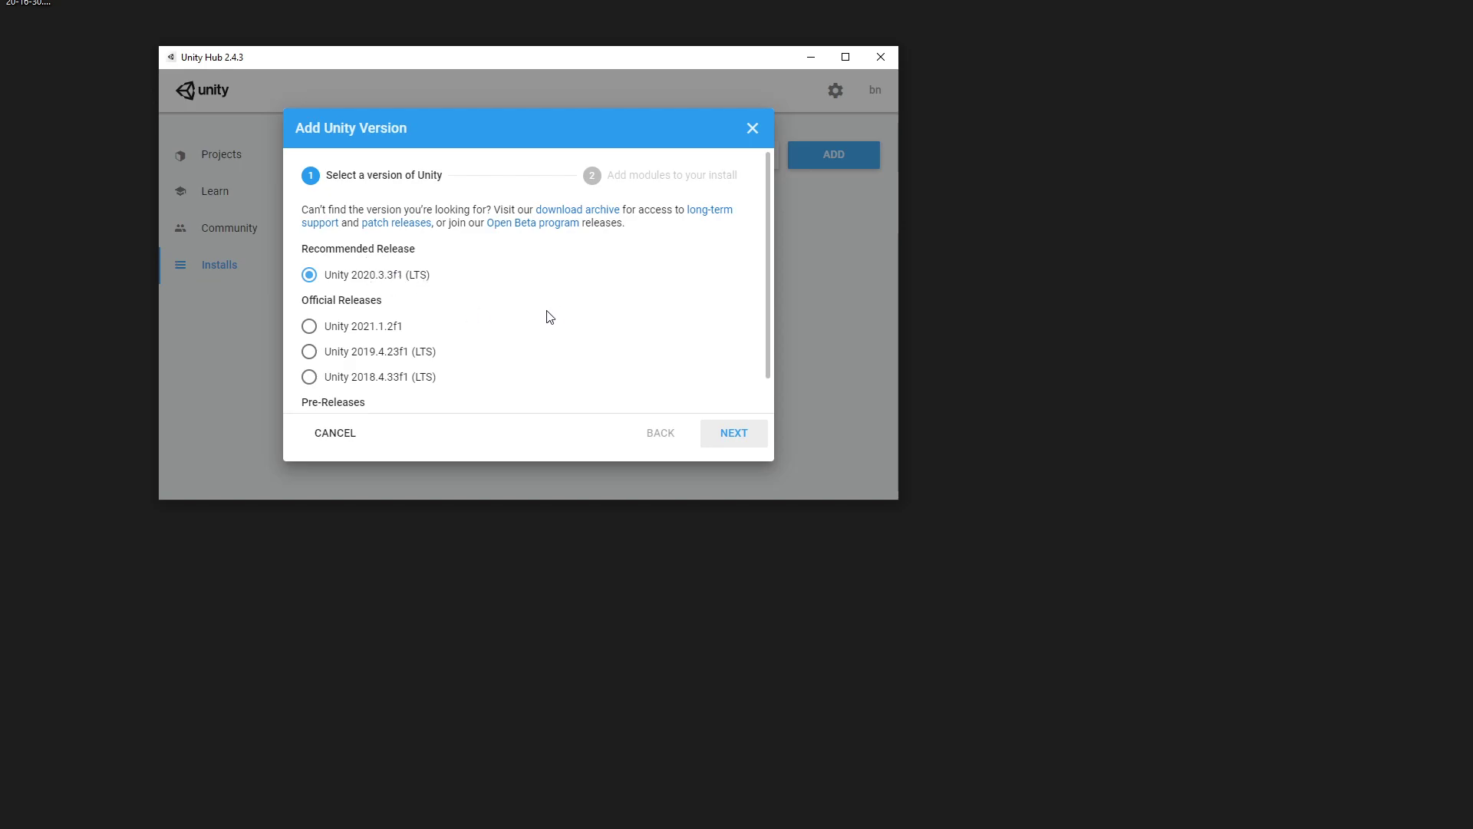
scroll(488, 365, "down", 1)
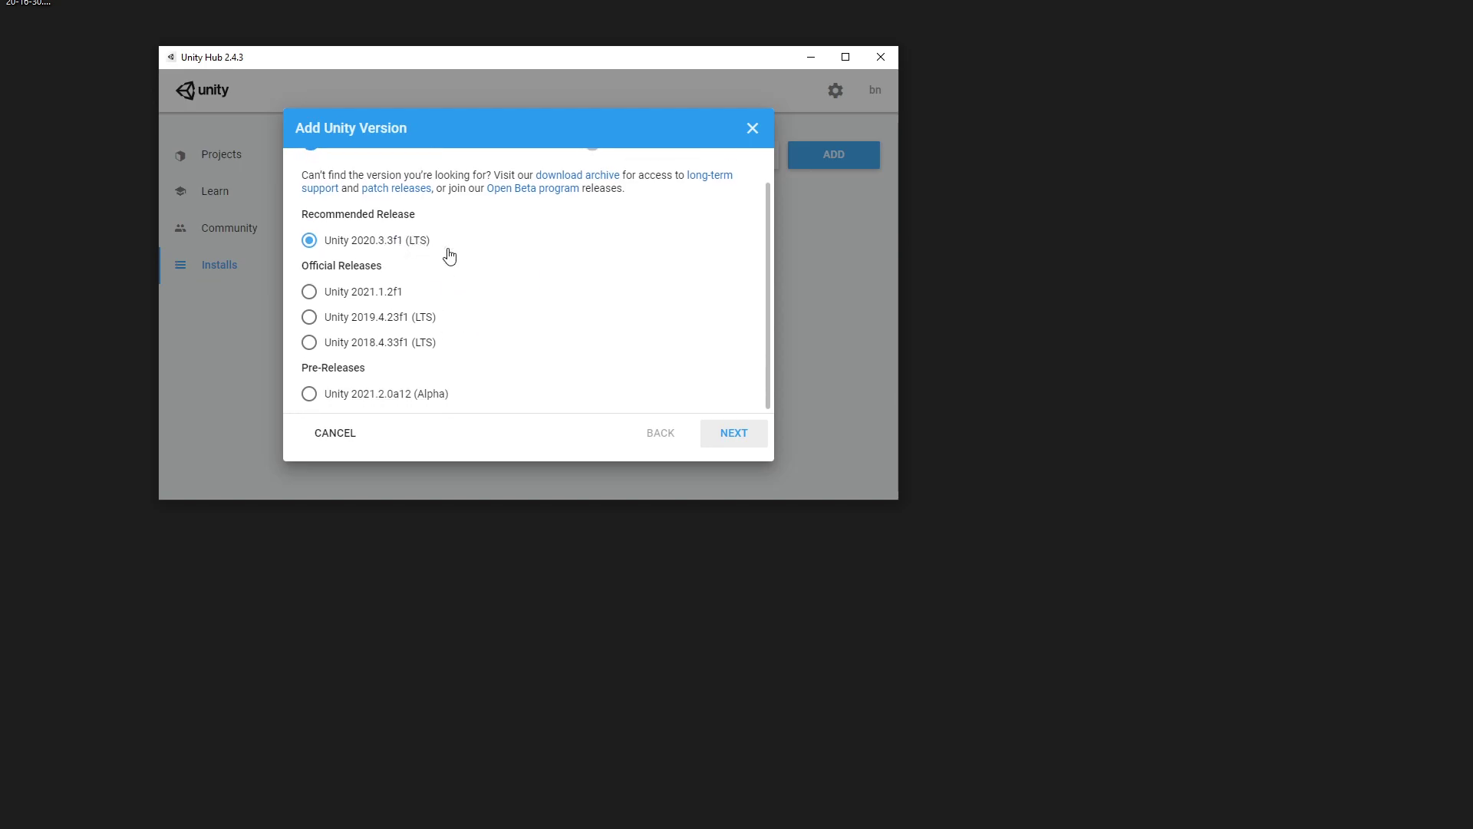
scroll(653, 326, "up", 1)
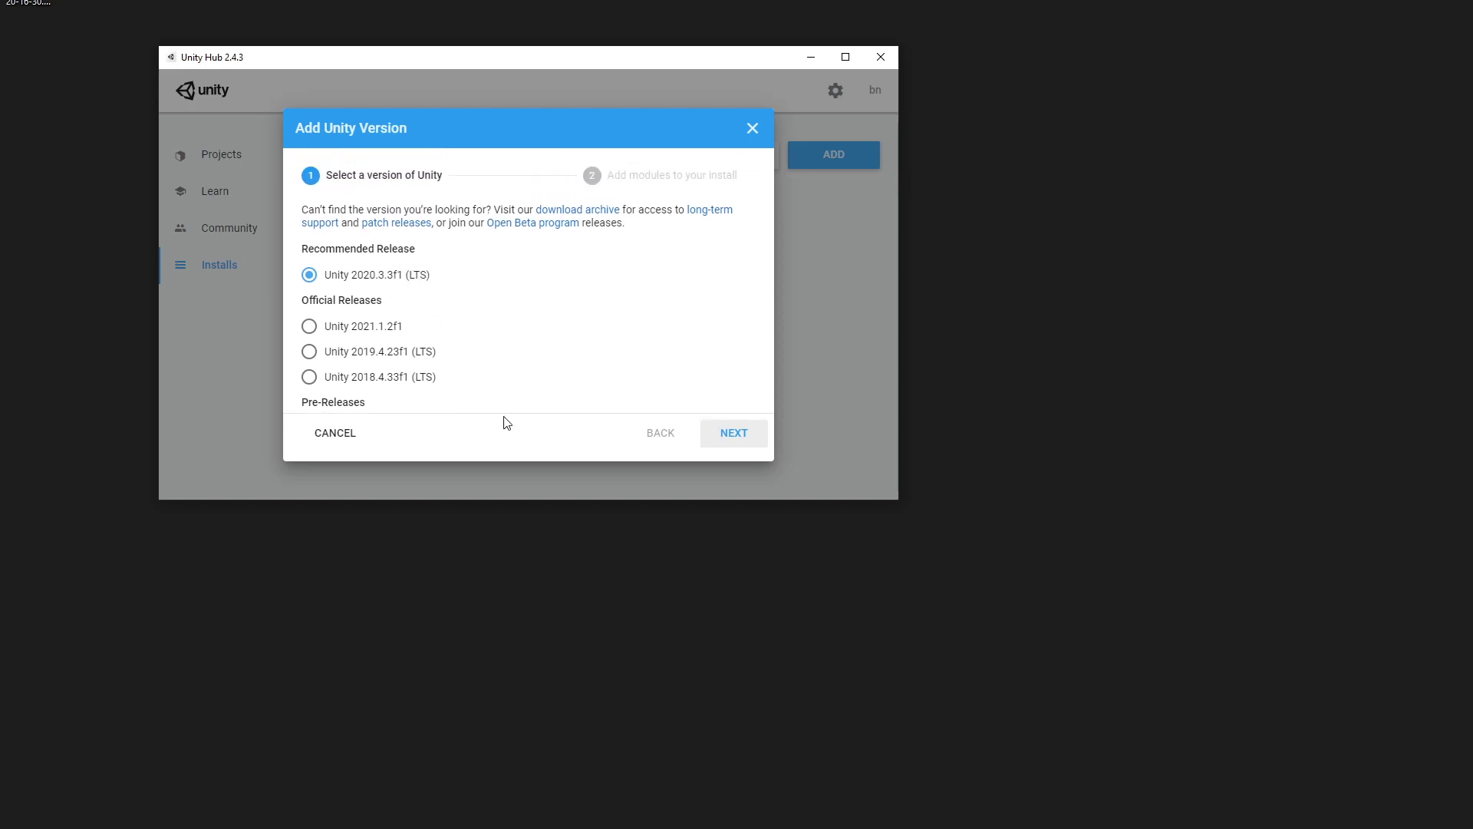
left_click(345, 434)
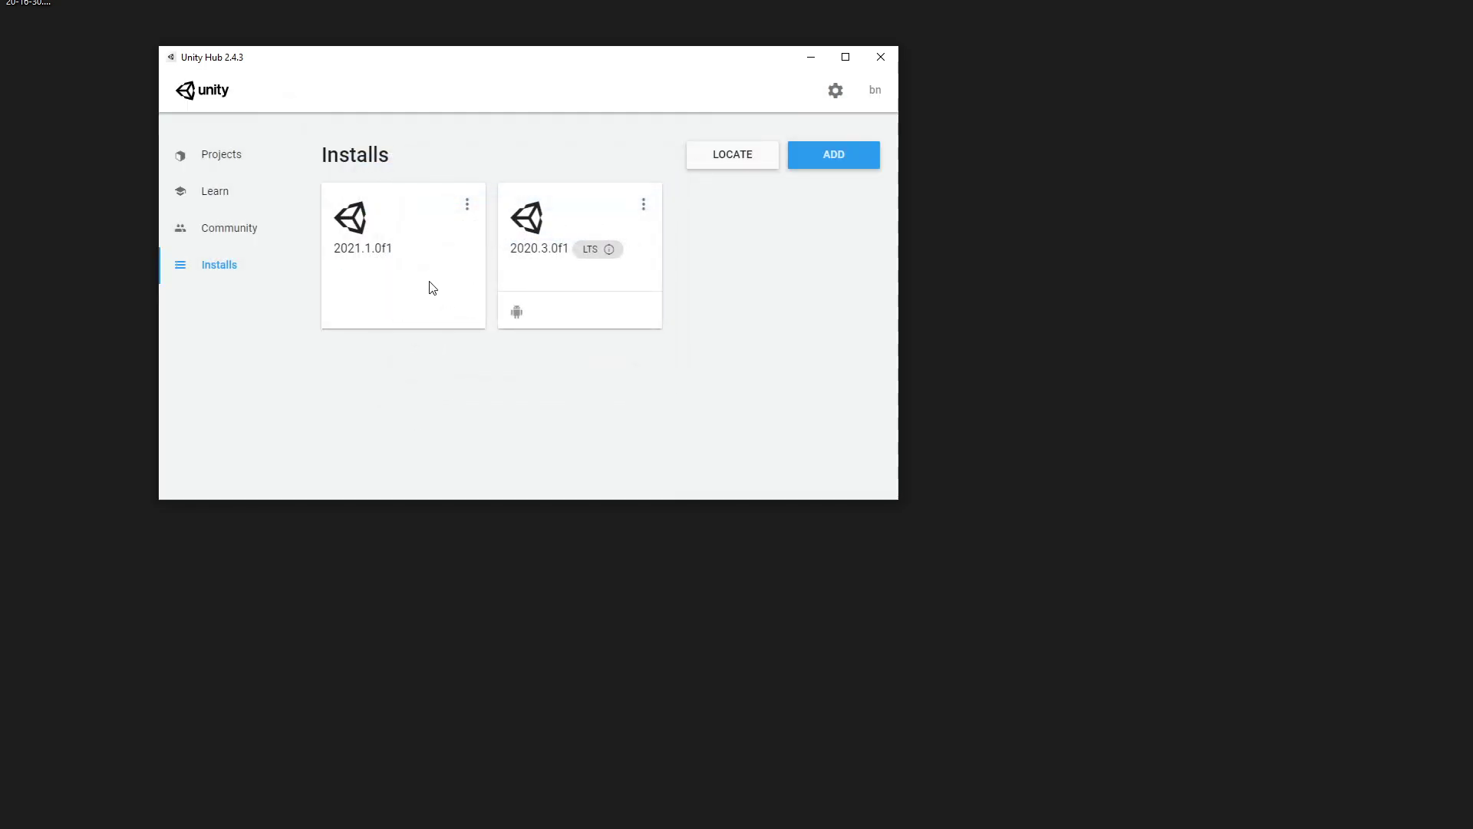
- Examine the modules that can be added to the 2020.3.0f1 install, and close the list without changes
left_click(643, 204)
left_click(588, 223)
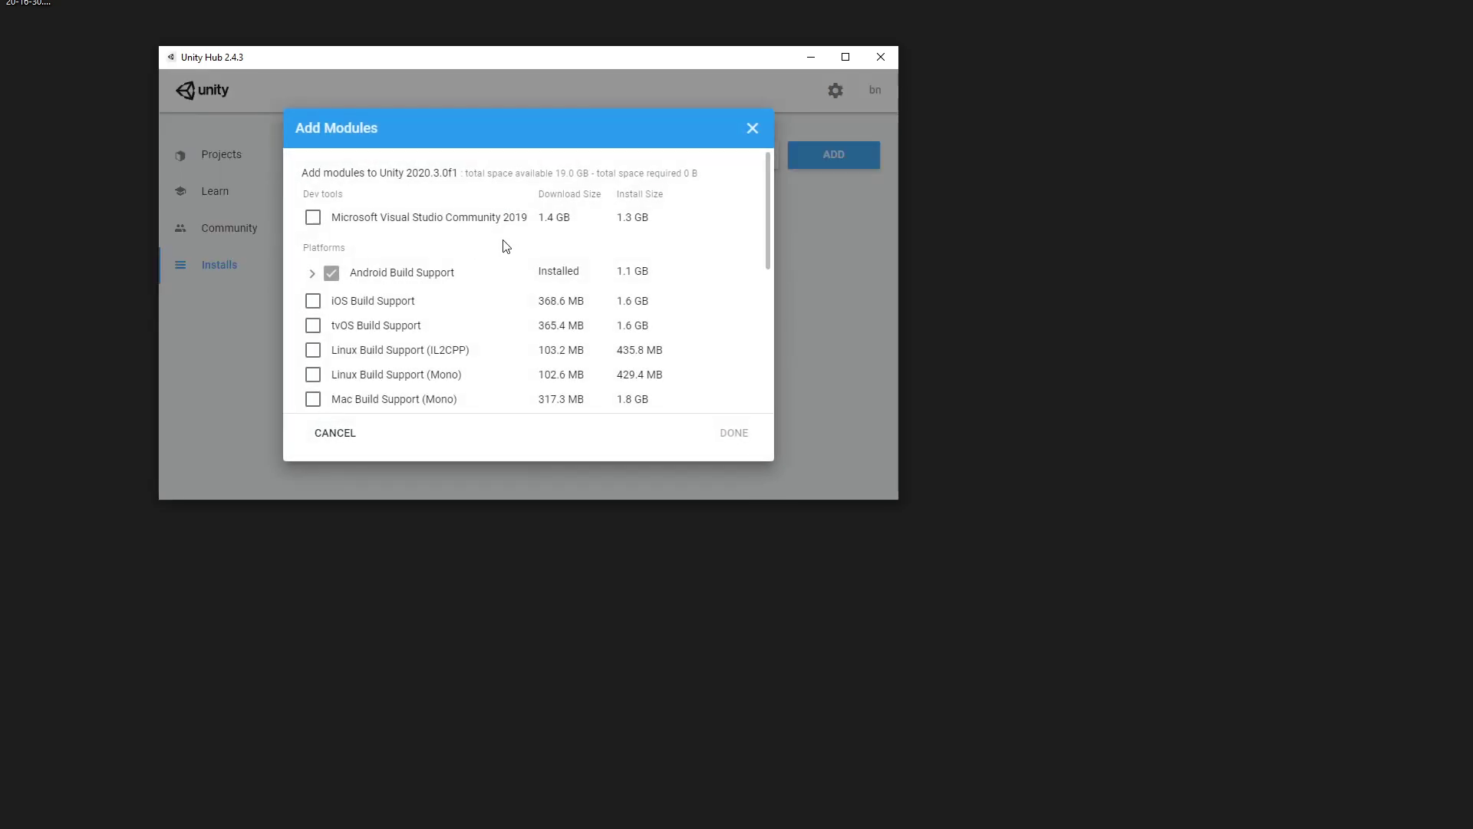
scroll(445, 261, "down", 3)
scroll(426, 267, "up", 3)
scroll(491, 322, "down", 2)
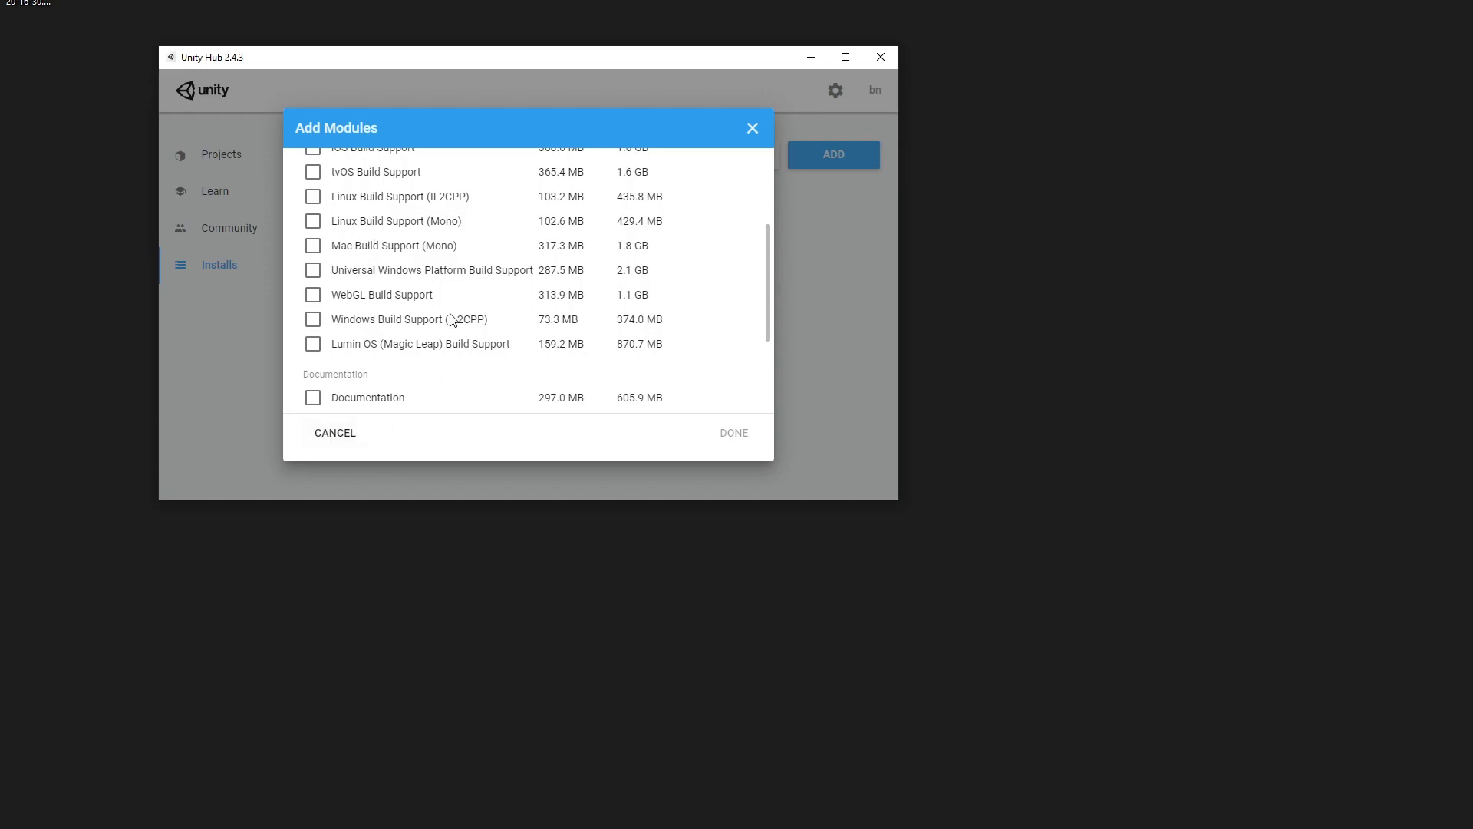
scroll(539, 234, "down", 5)
left_click(752, 128)
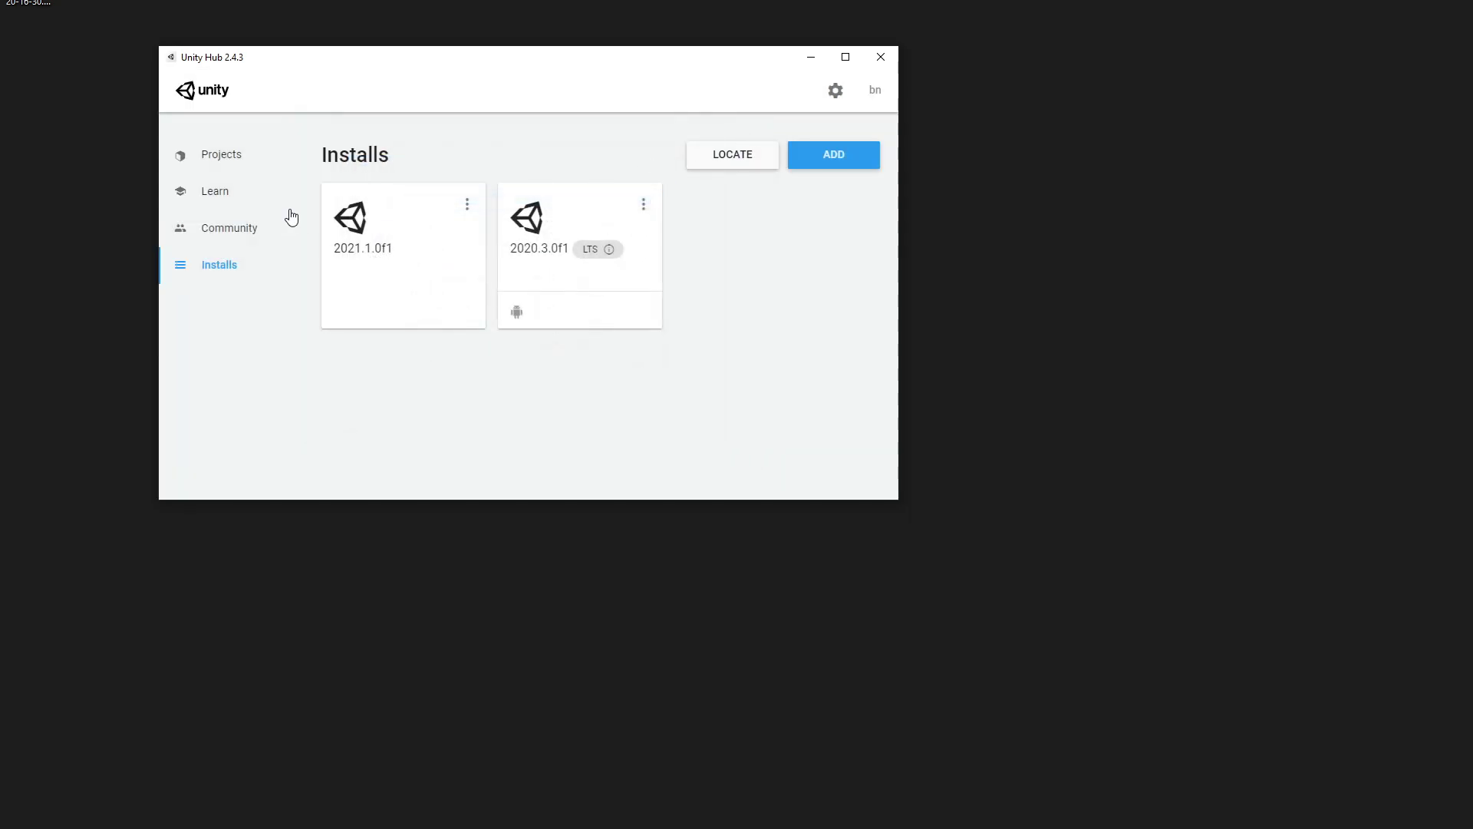
- Return to the project list and start a new project with Unity version 2020.3.0f1
left_click(229, 158)
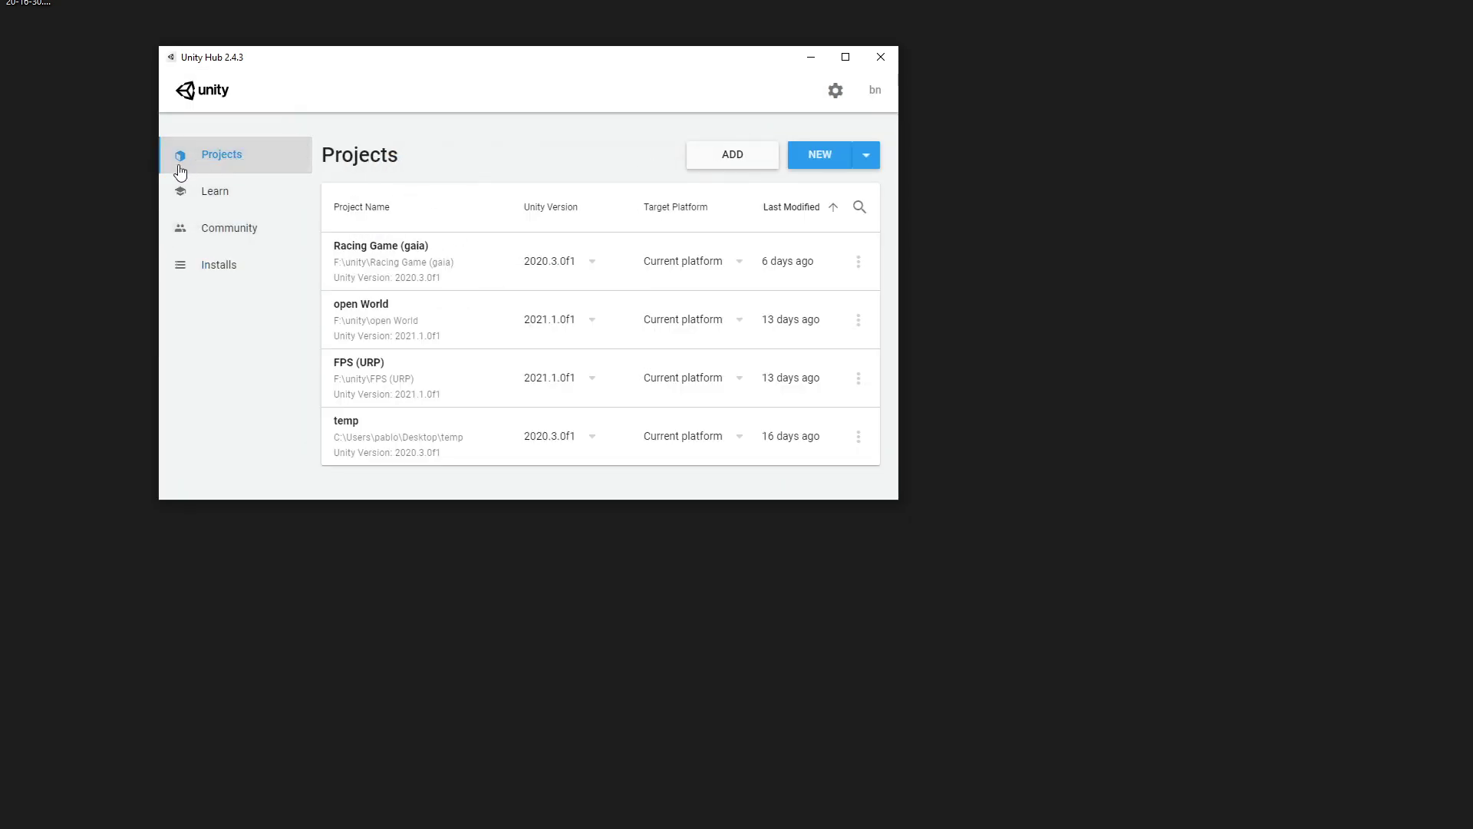
left_click_drag(418, 59, 557, 0)
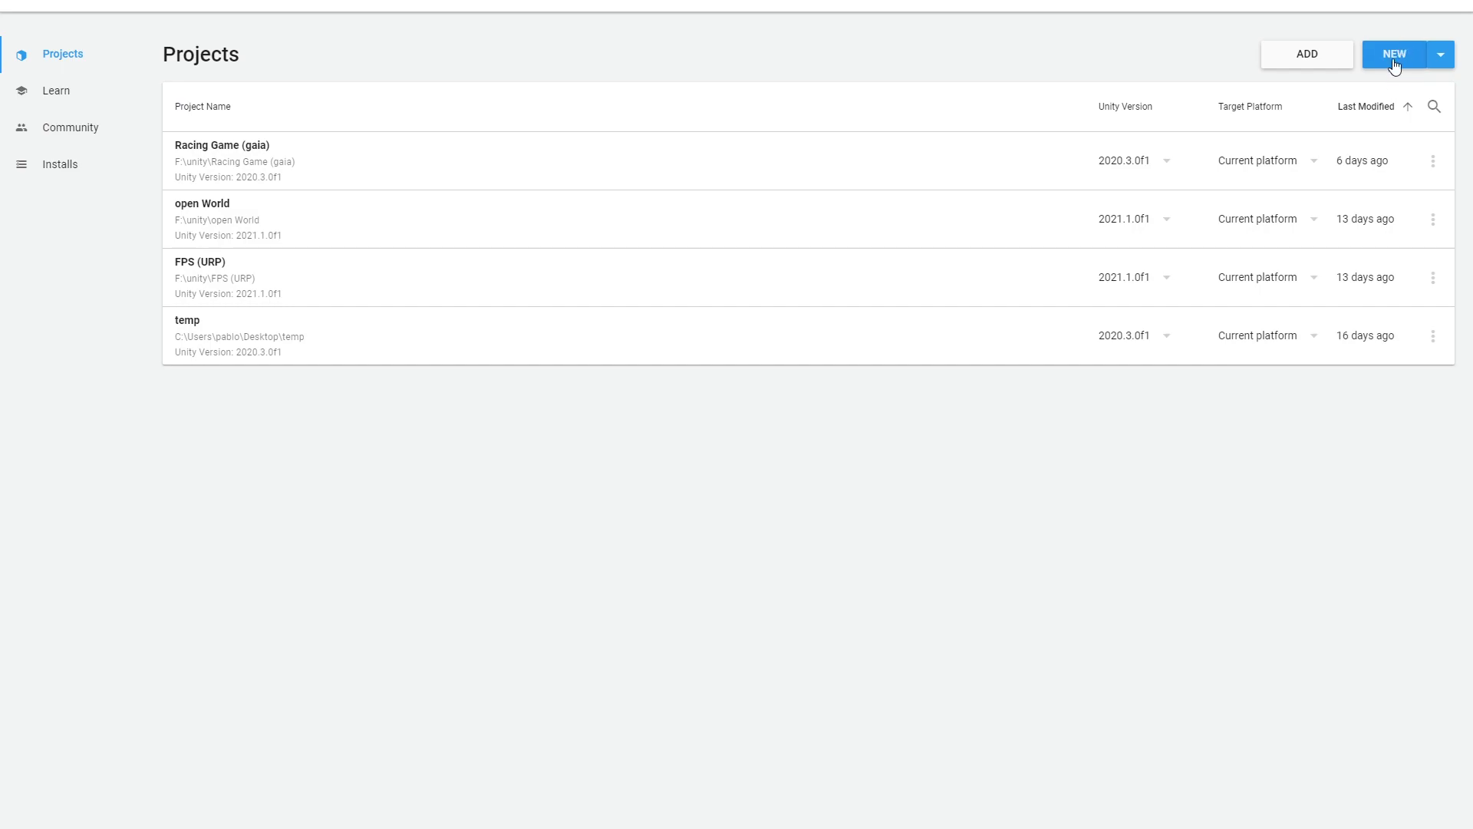
left_click(1441, 53)
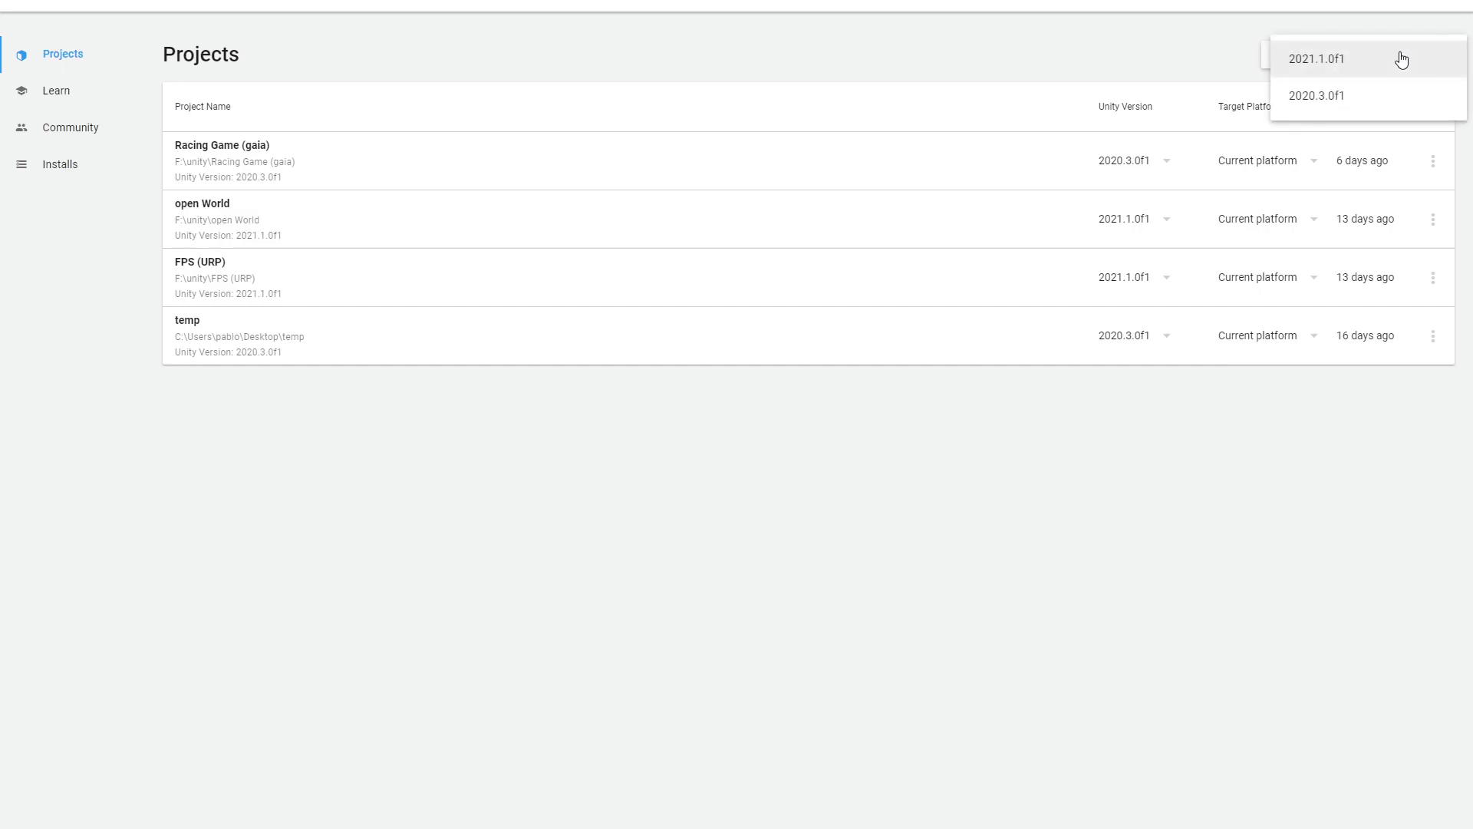
left_click(1344, 9)
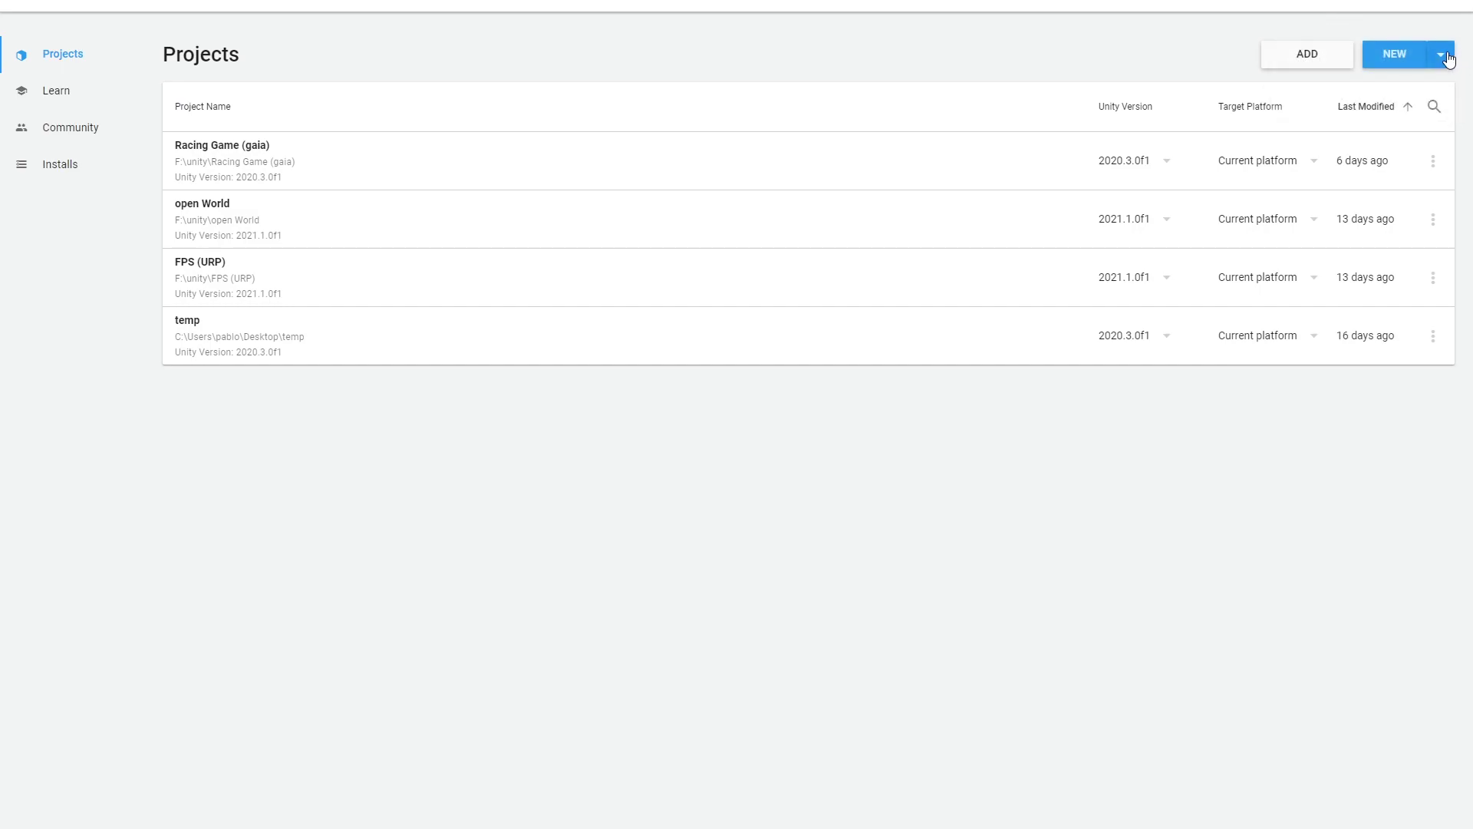
left_click(1447, 58)
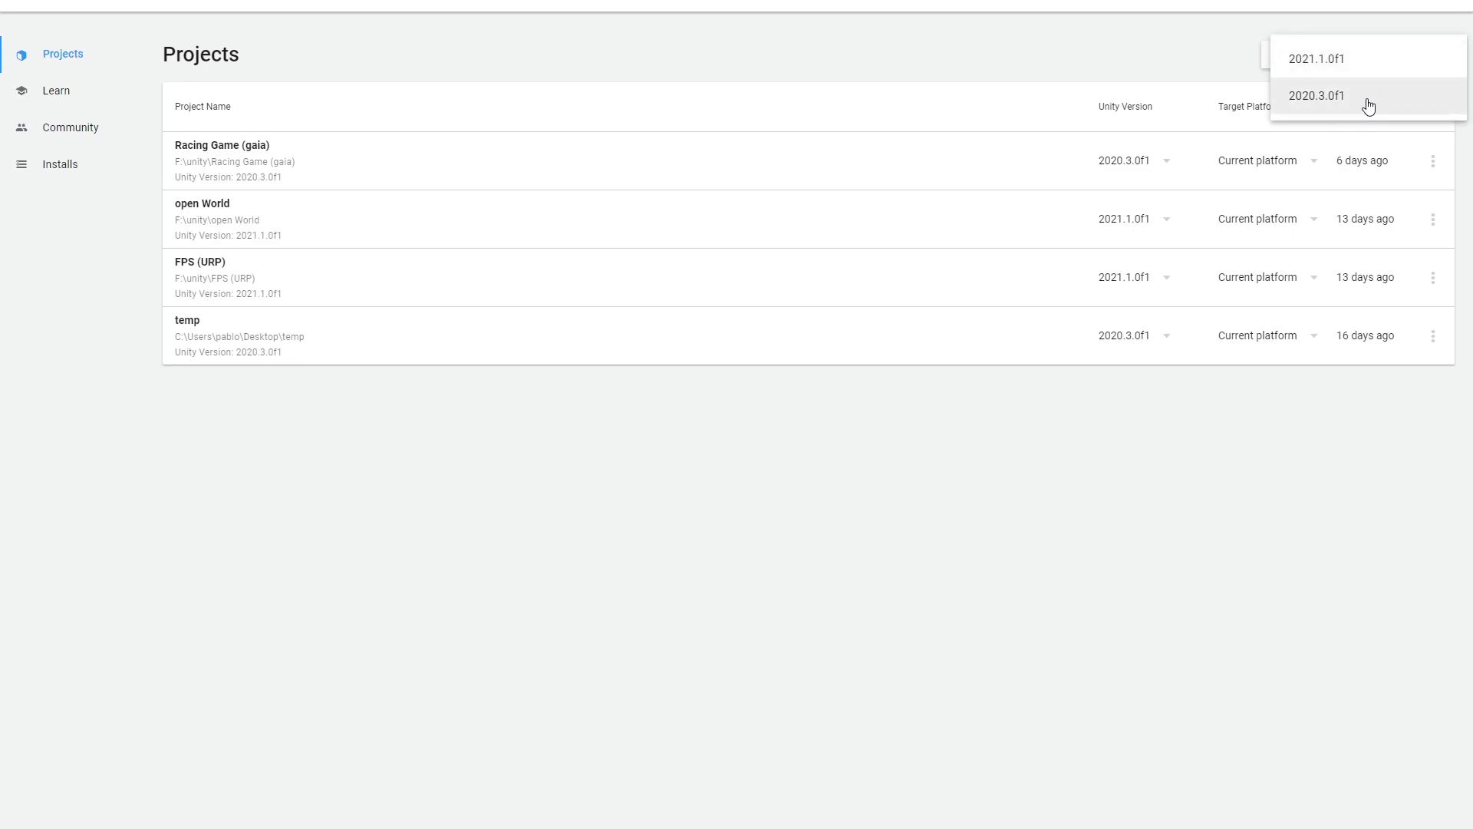
left_click(1315, 98)
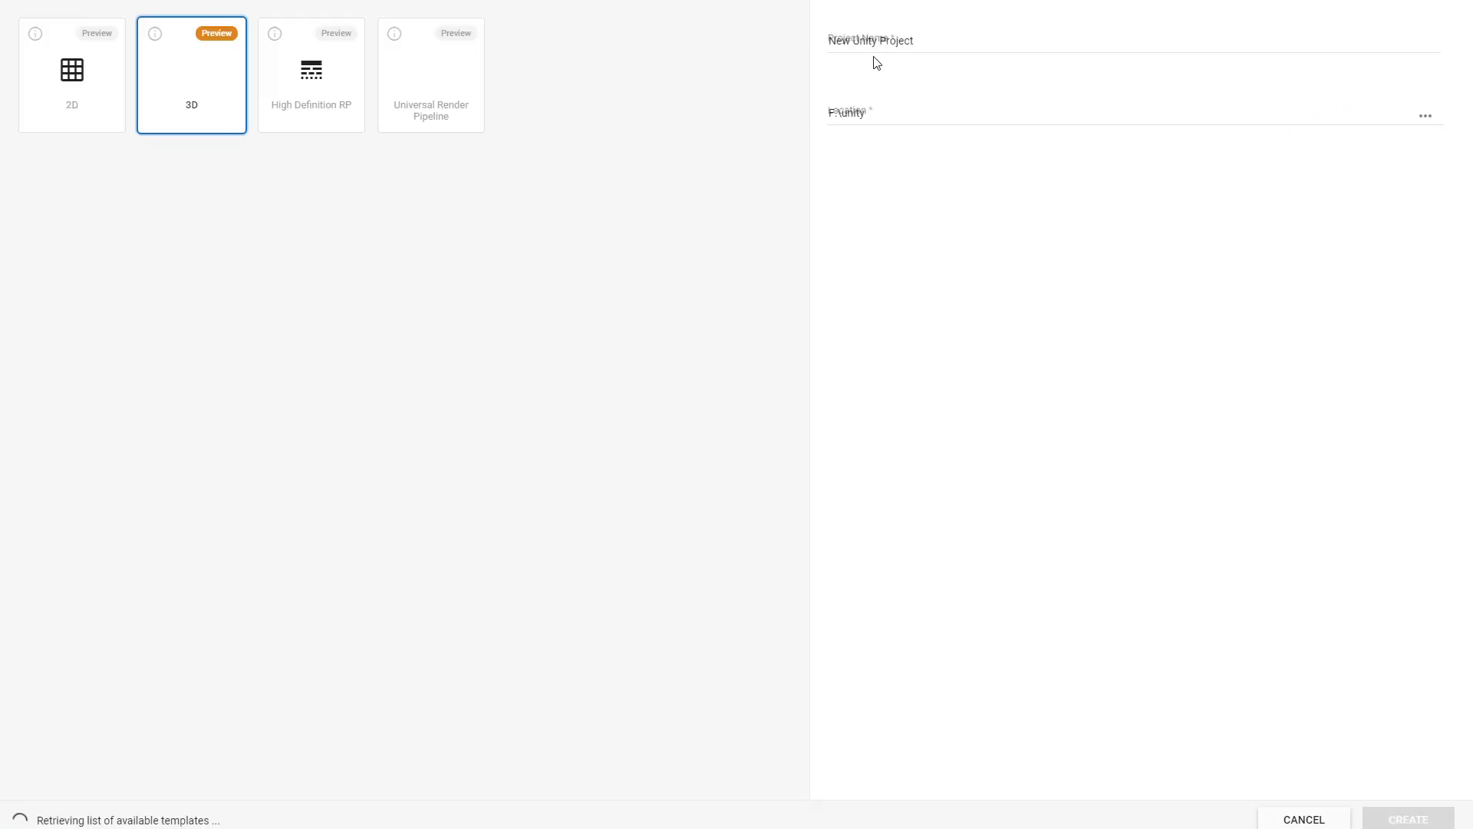
- Name the project My First RPG Game, choose the Universal Render Pipeline template and create it
triple_click(902, 37)
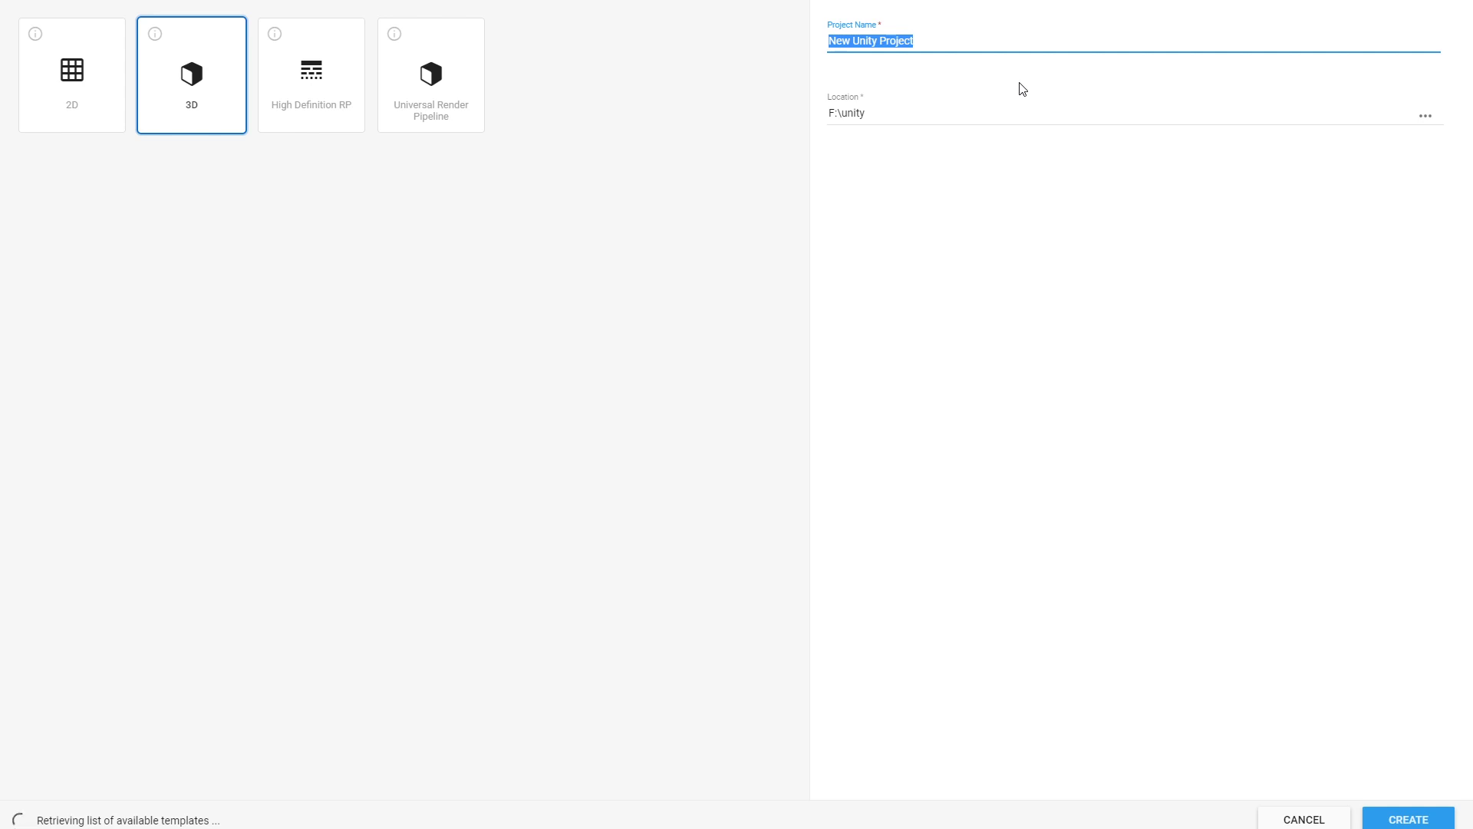
type("My First RPG Game")
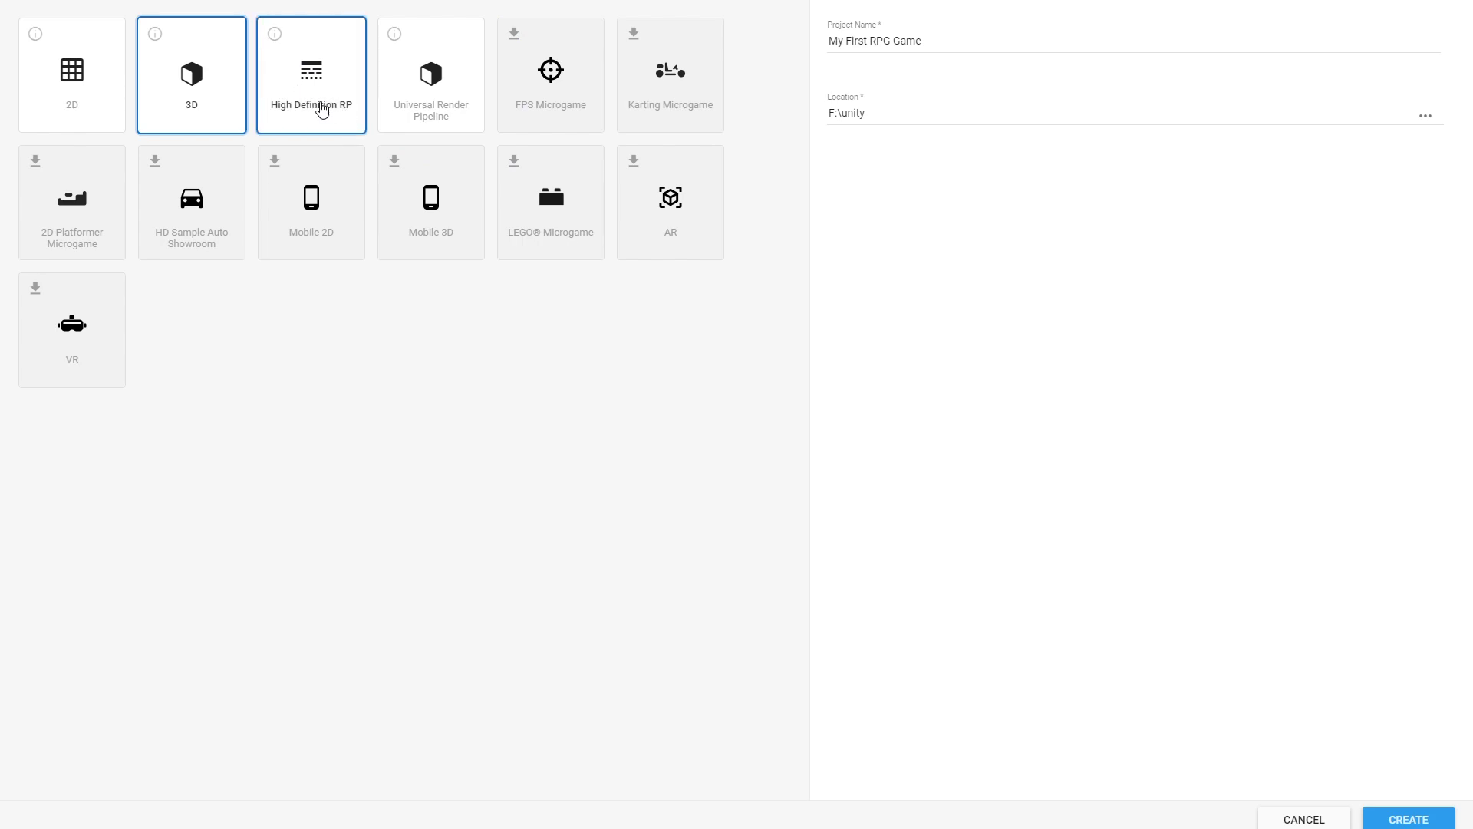
left_click(438, 79)
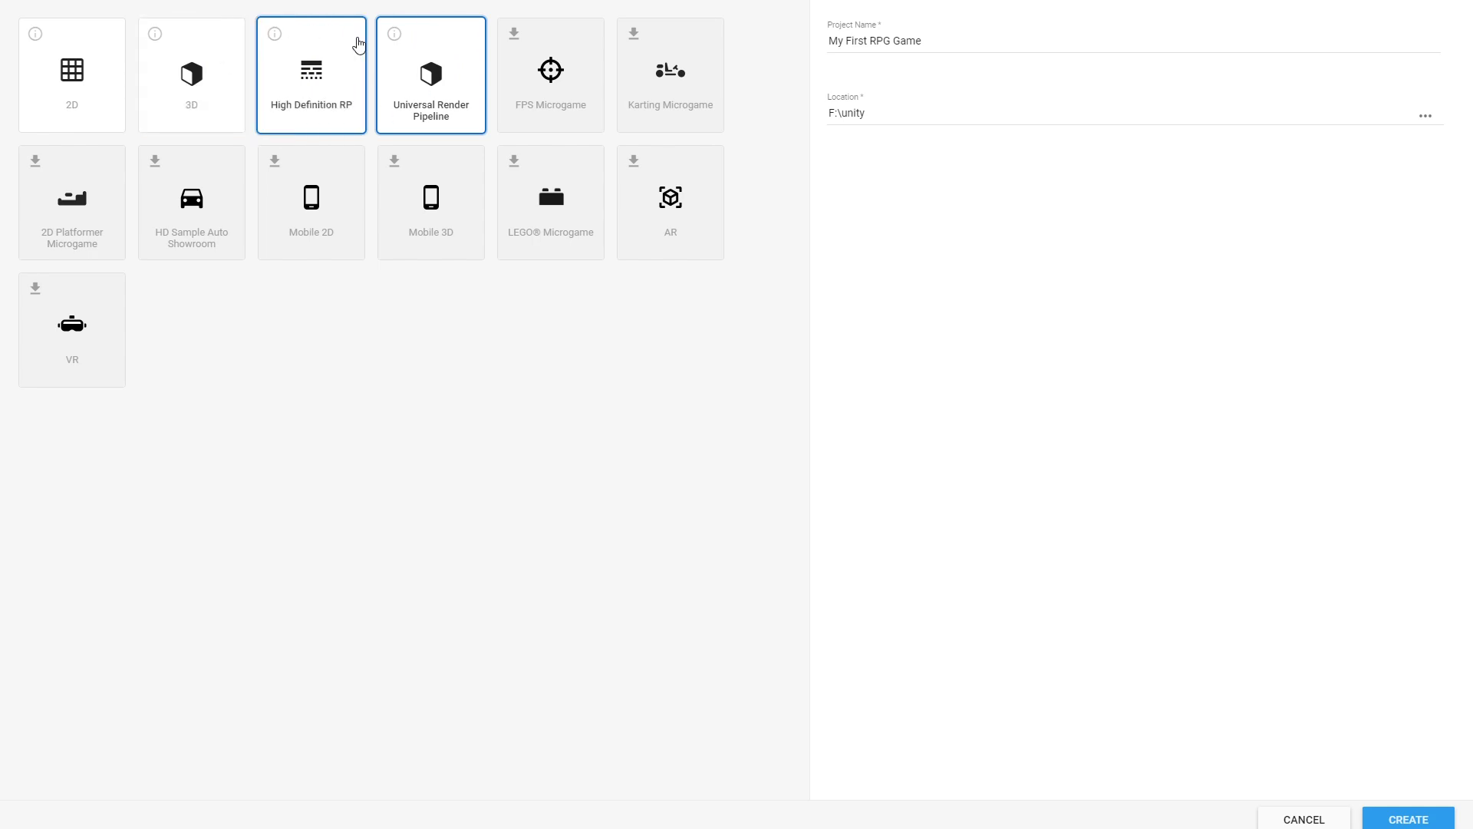
mouse_move(529, 175)
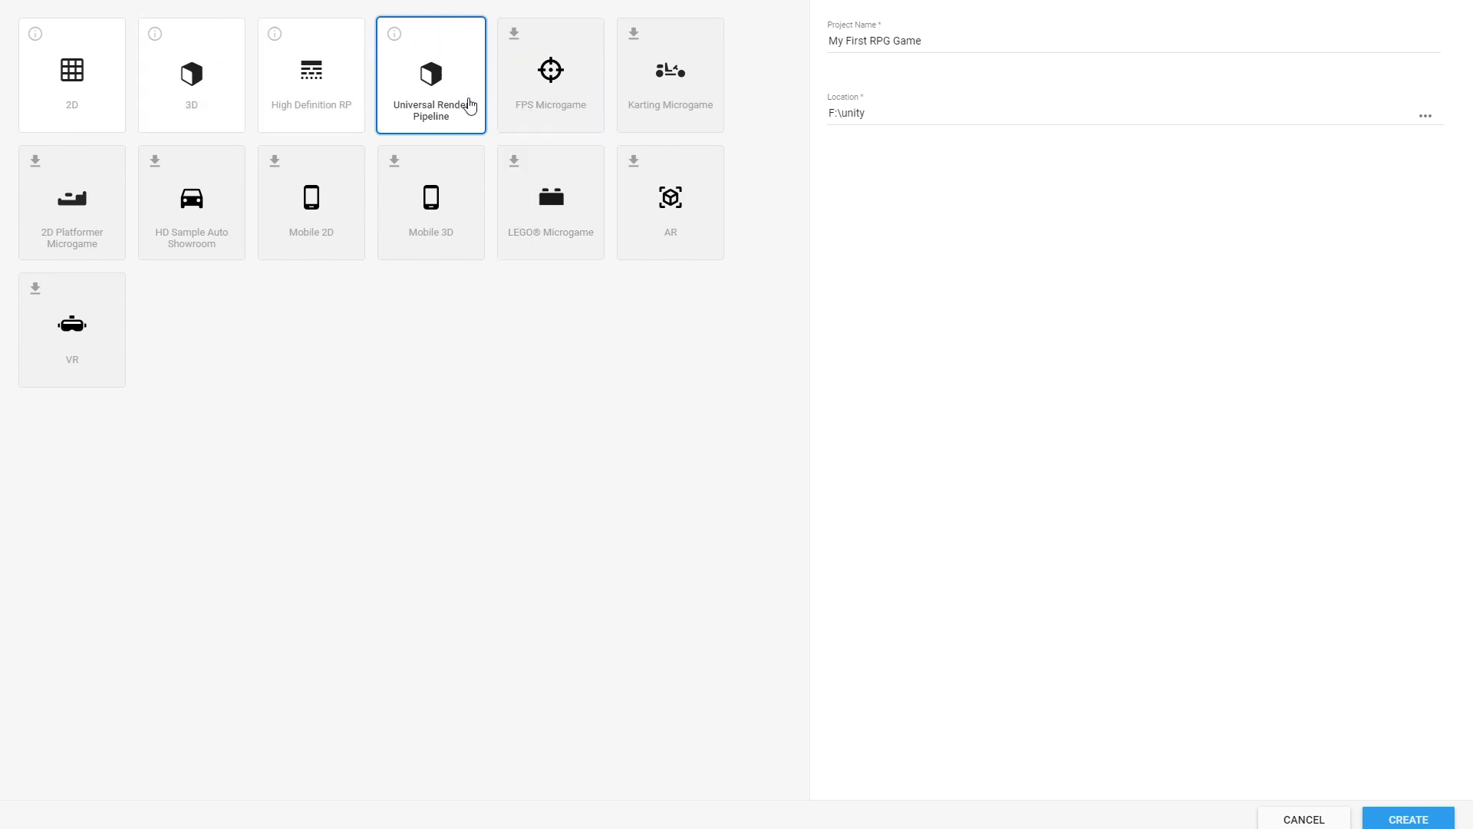
left_click(1383, 820)
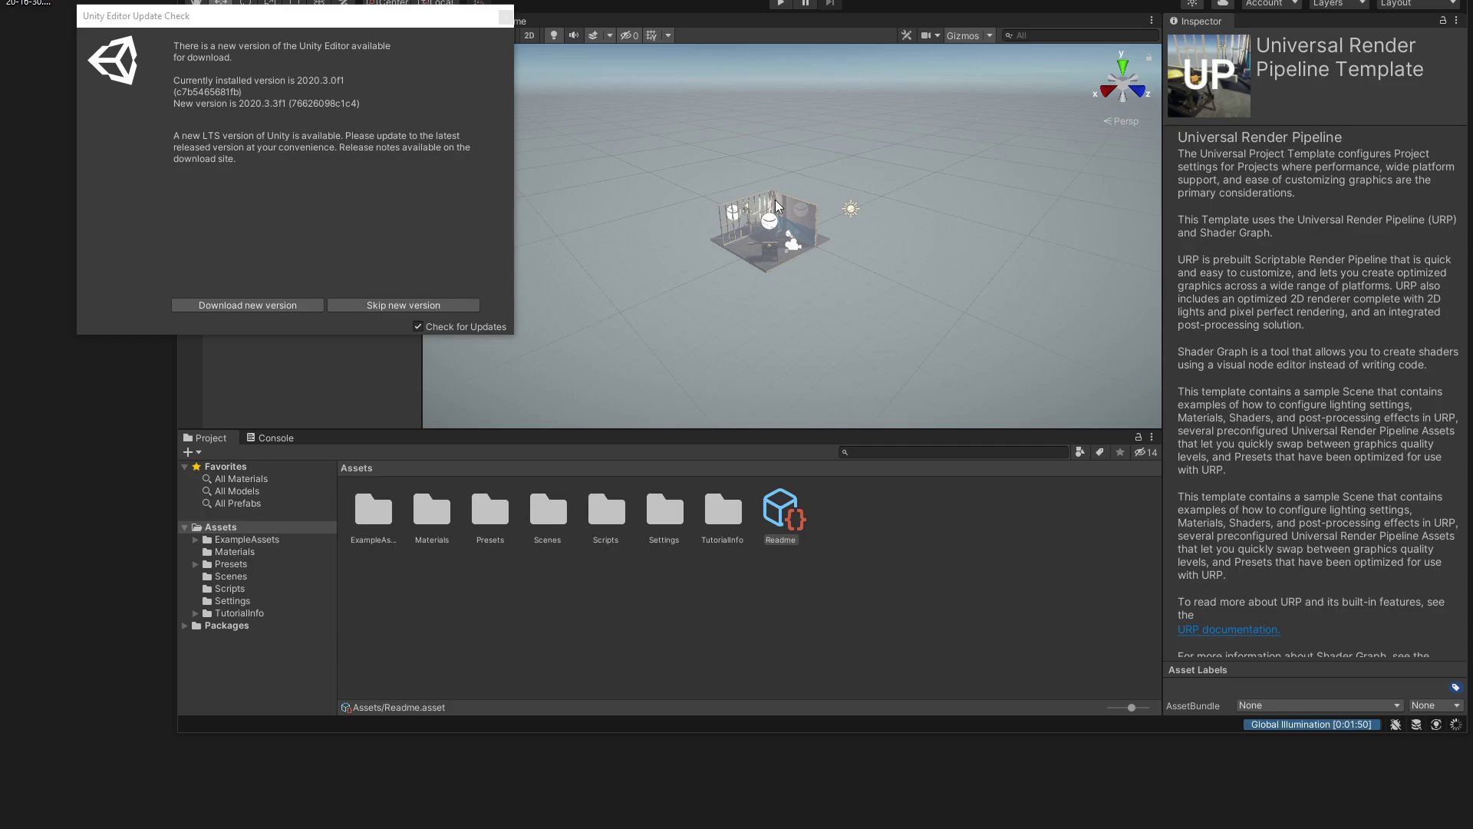
- Skip the offered editor update and look over the sample workshop scene from several angles
left_click(420, 305)
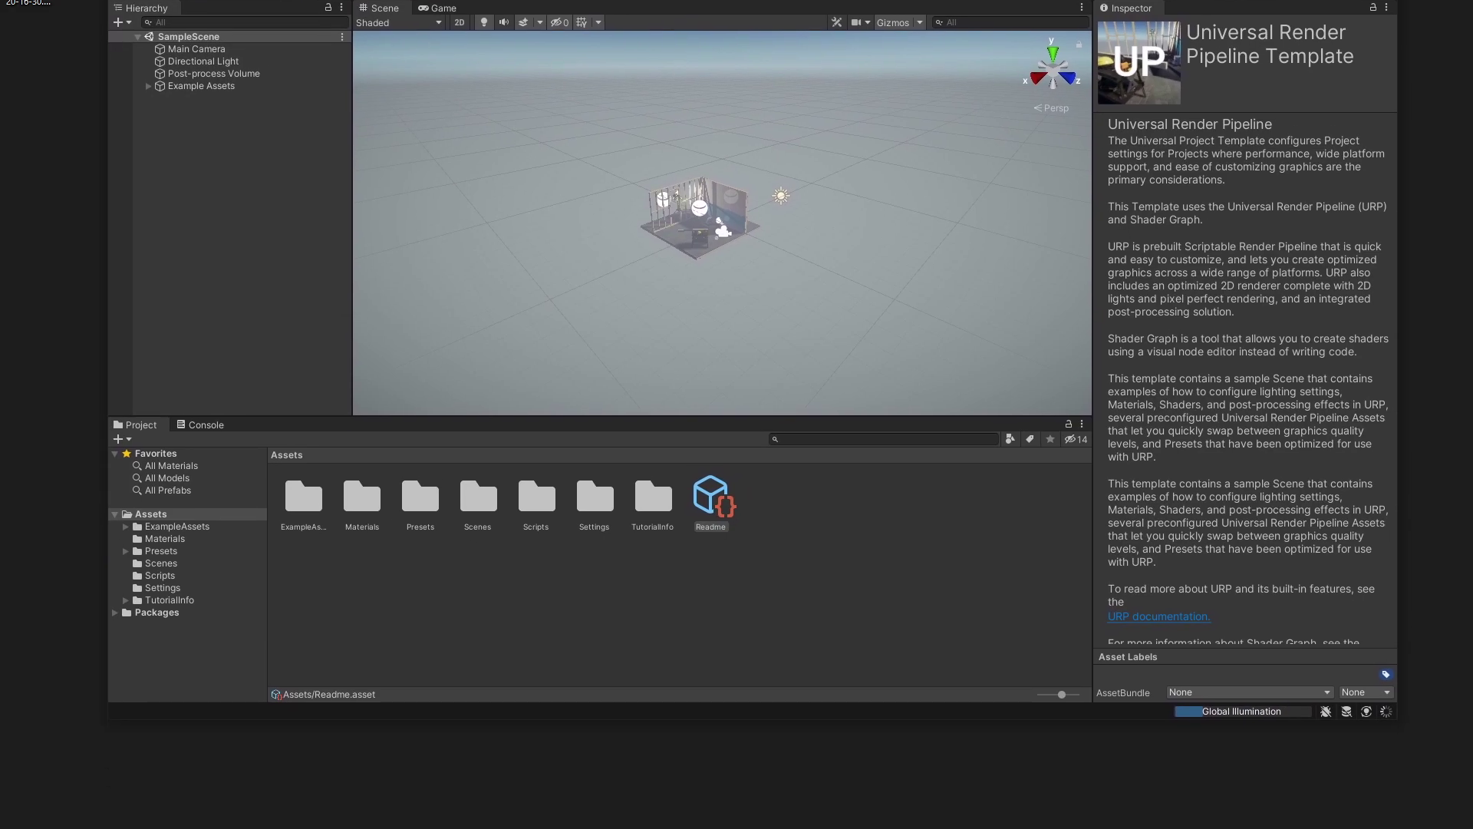
scroll(679, 247, "up", 15)
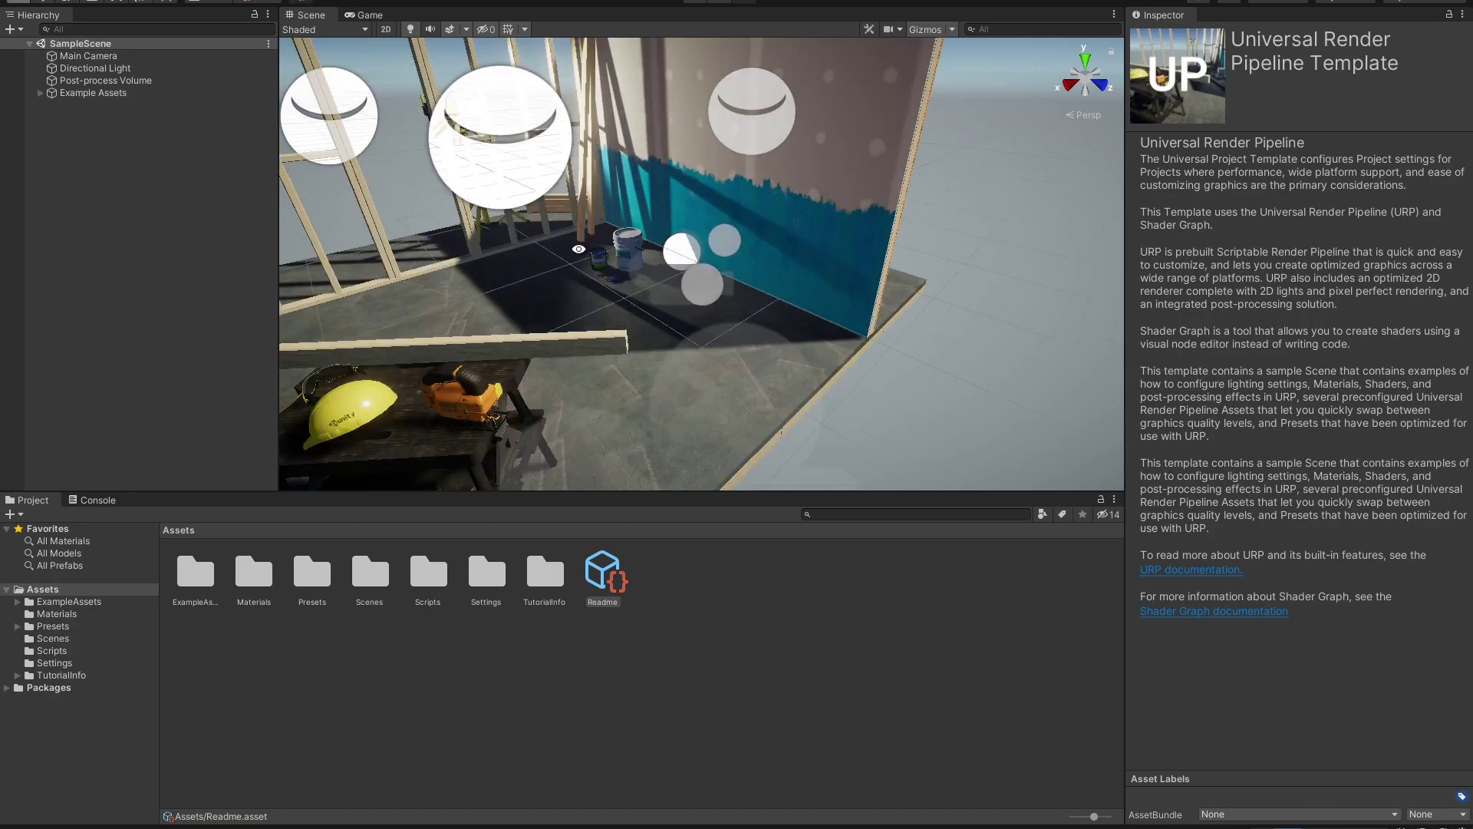
left_click_drag(622, 244, 756, 217, "alt")
scroll(756, 217, "down", 5)
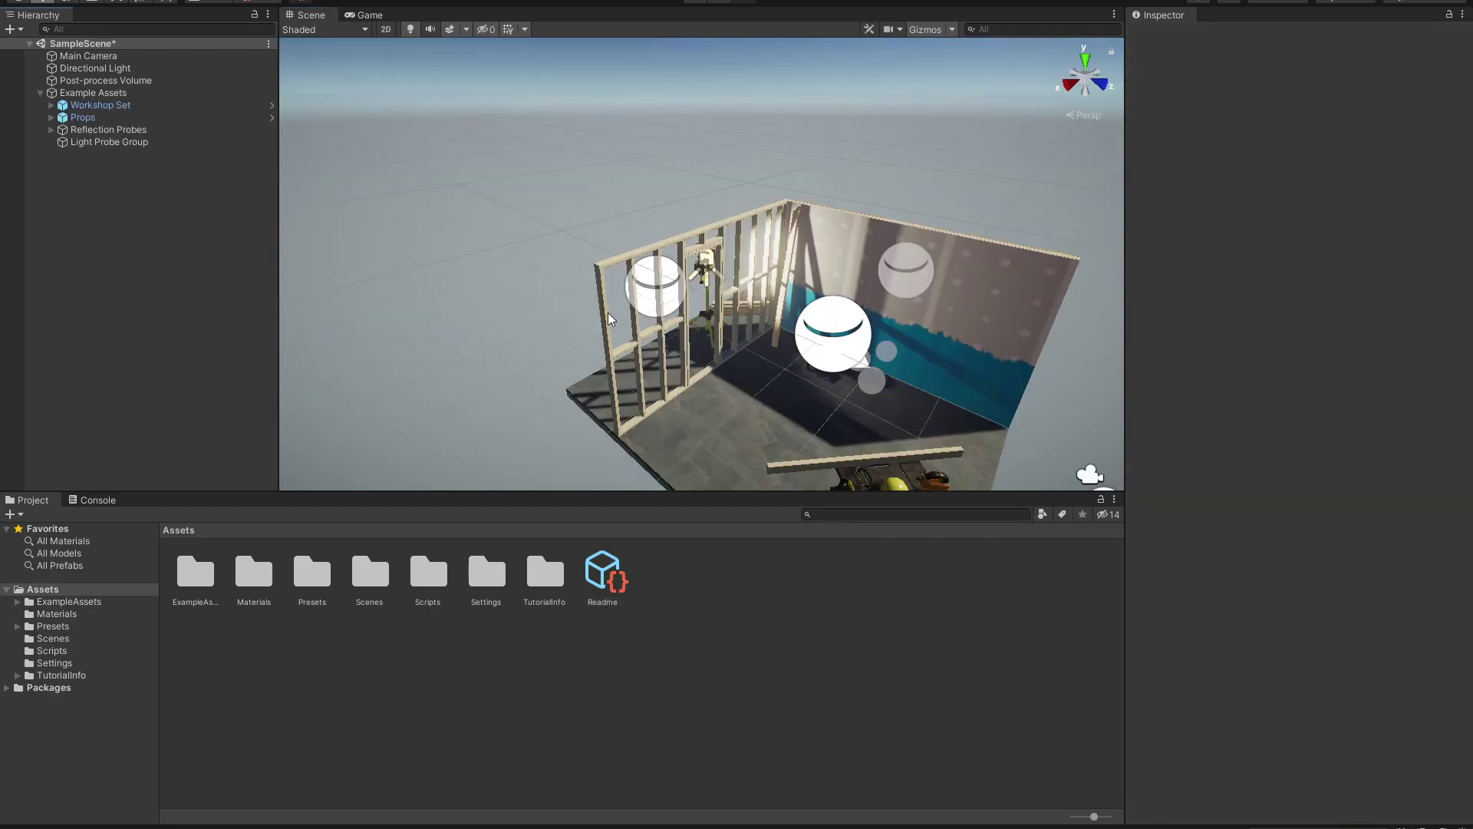
left_click_drag(705, 297, 647, 273, "alt")
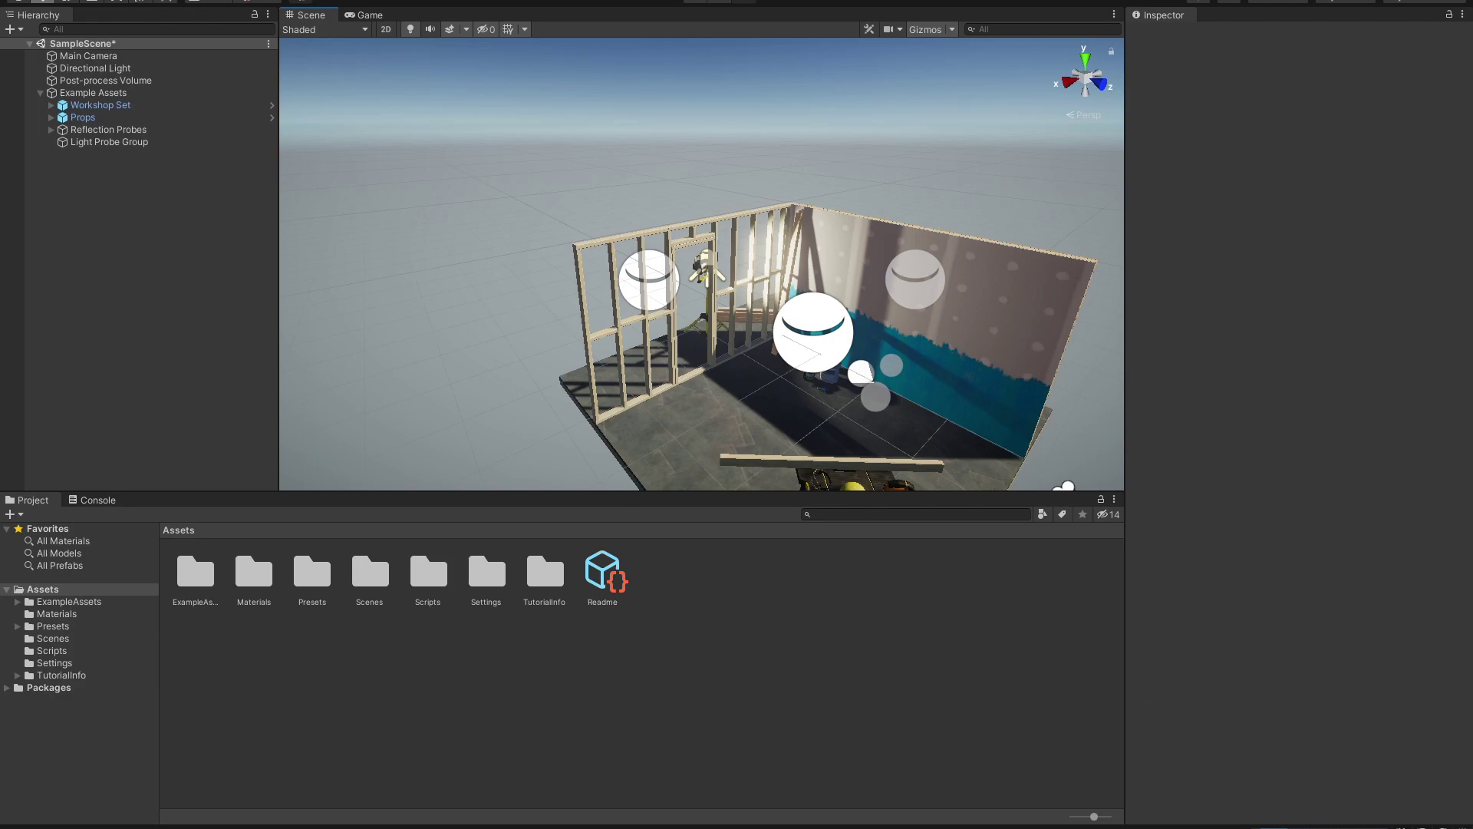
- Check the running background tasks, and turn off Baked Global Illumination in the scene's Lighting settings
left_click(1274, 827)
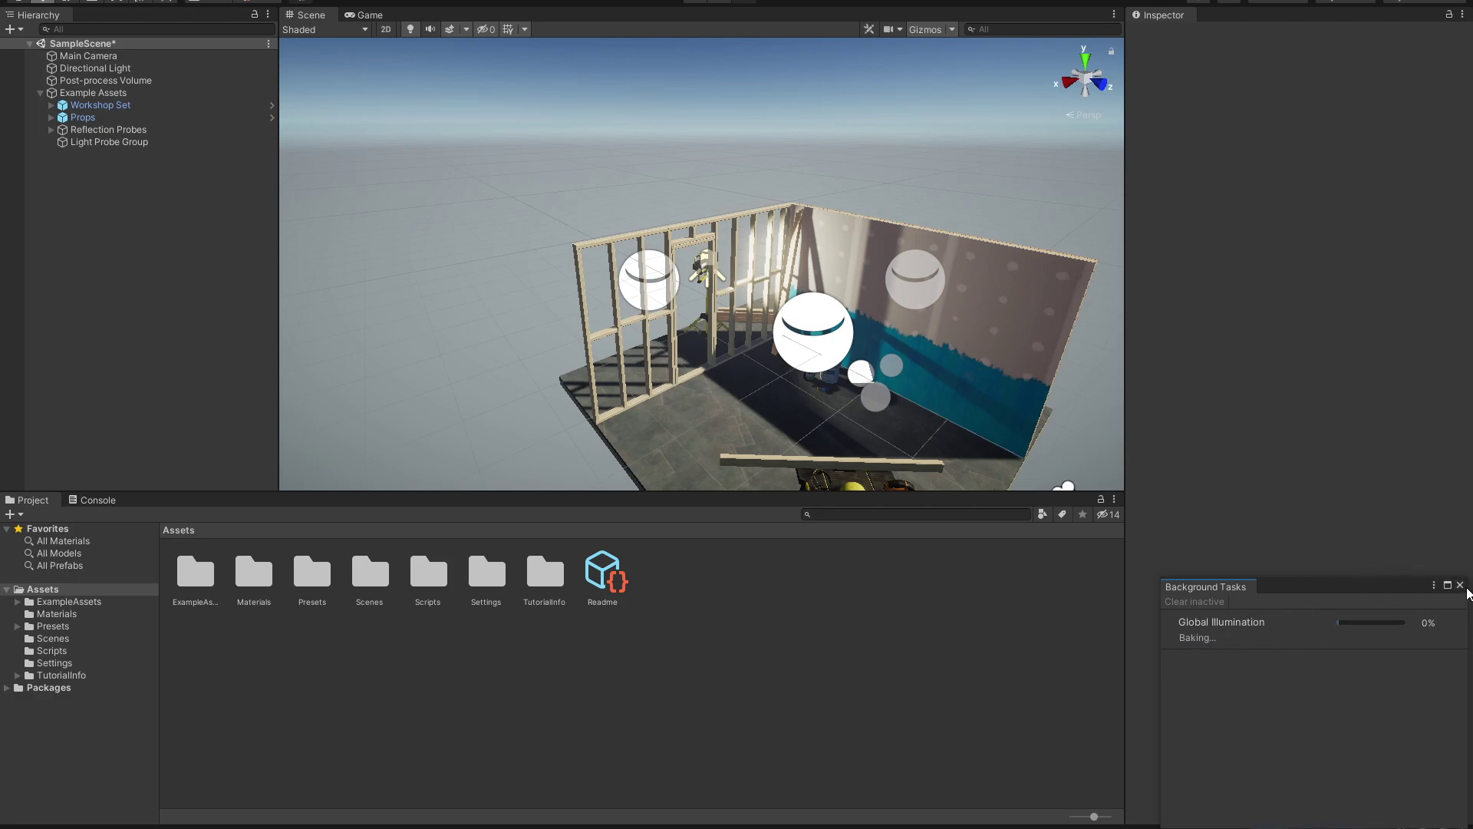
left_click(1461, 586)
left_click(269, 3)
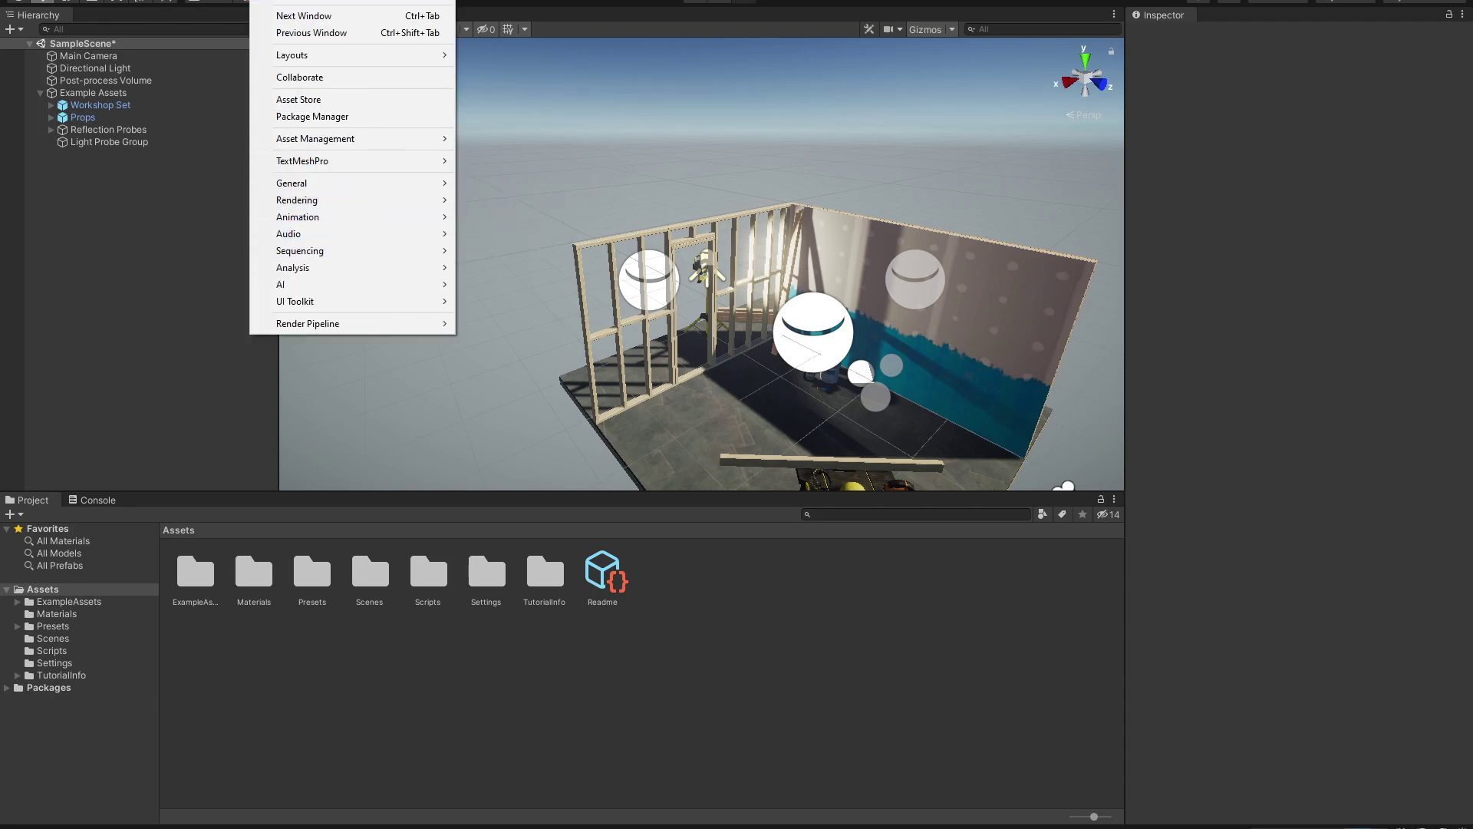
mouse_move(346, 202)
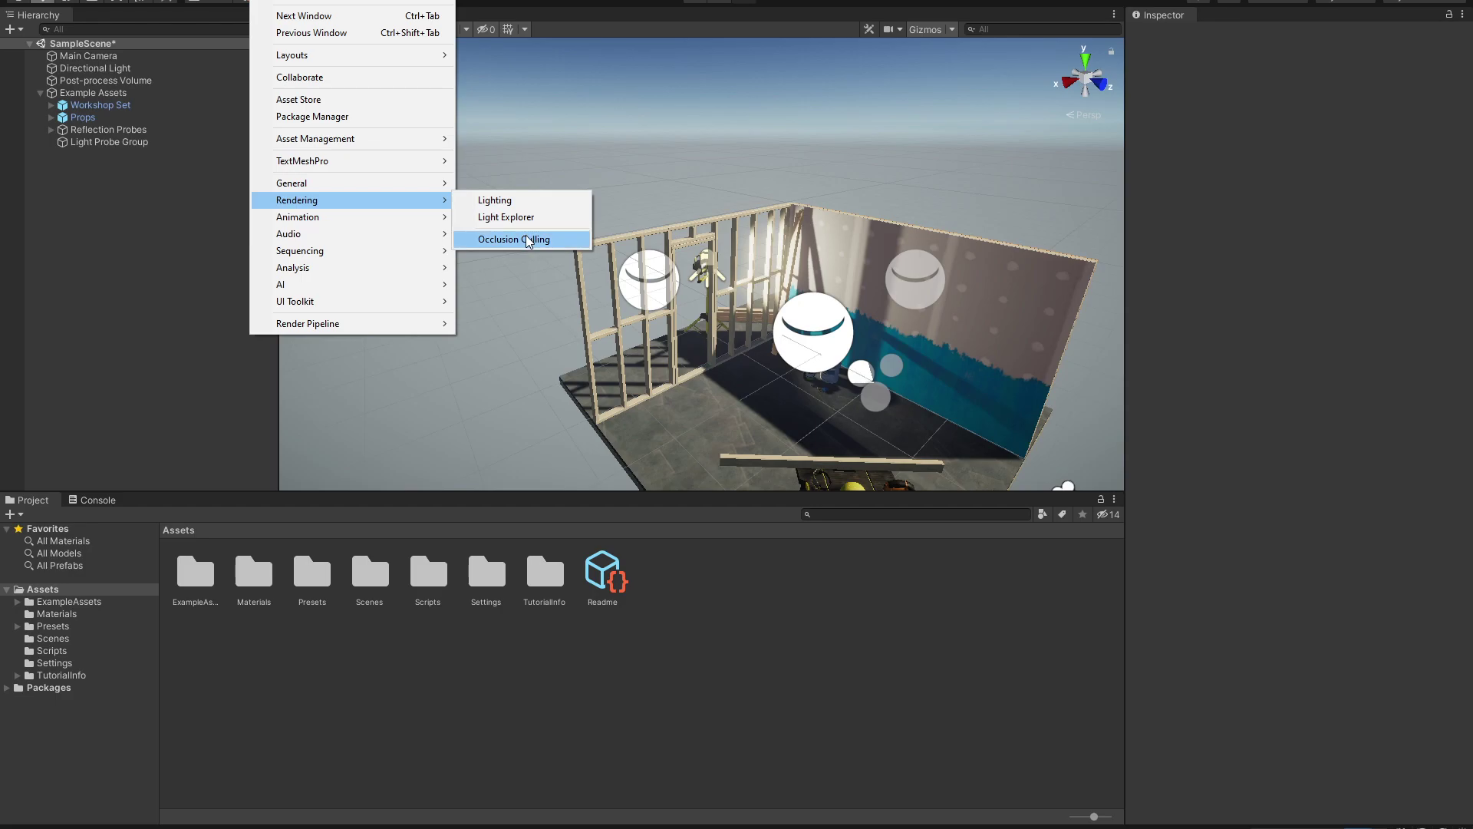
left_click(526, 200)
left_click_drag(588, 20, 749, 98)
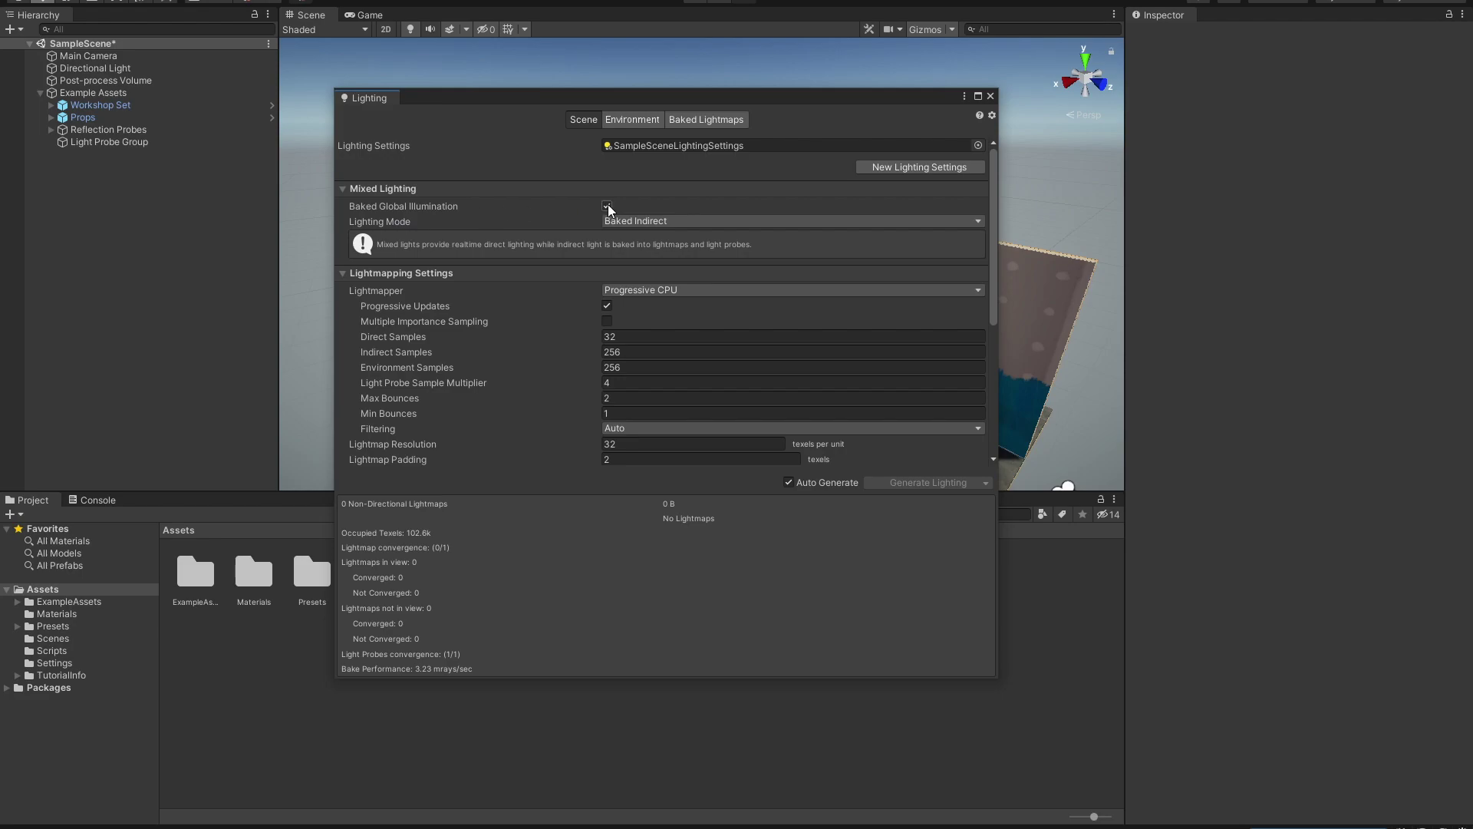
left_click(607, 206)
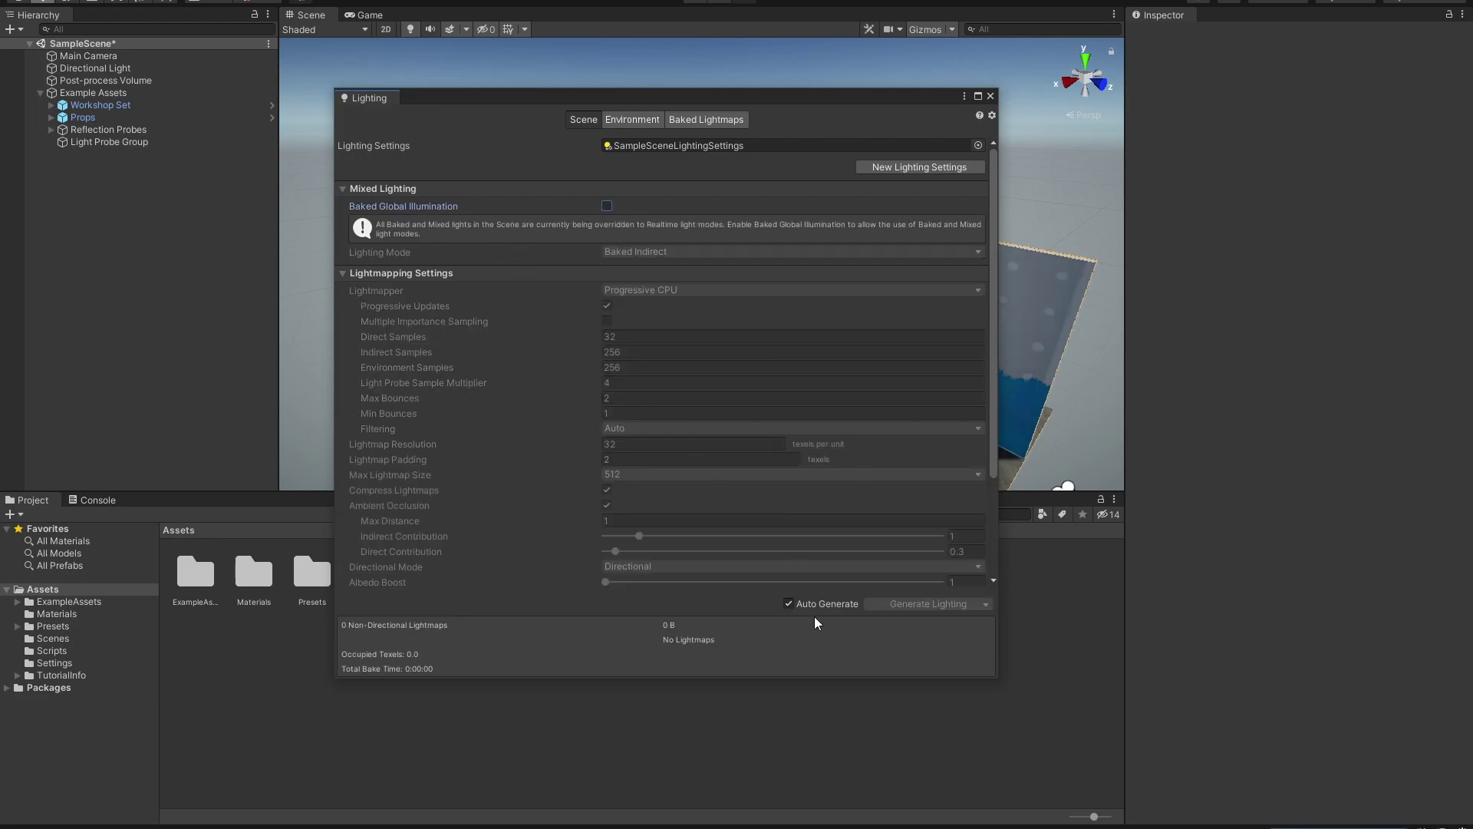
- Turn off Auto Generate in the Lighting settings and generate the lighting for SampleScene
left_click(790, 605)
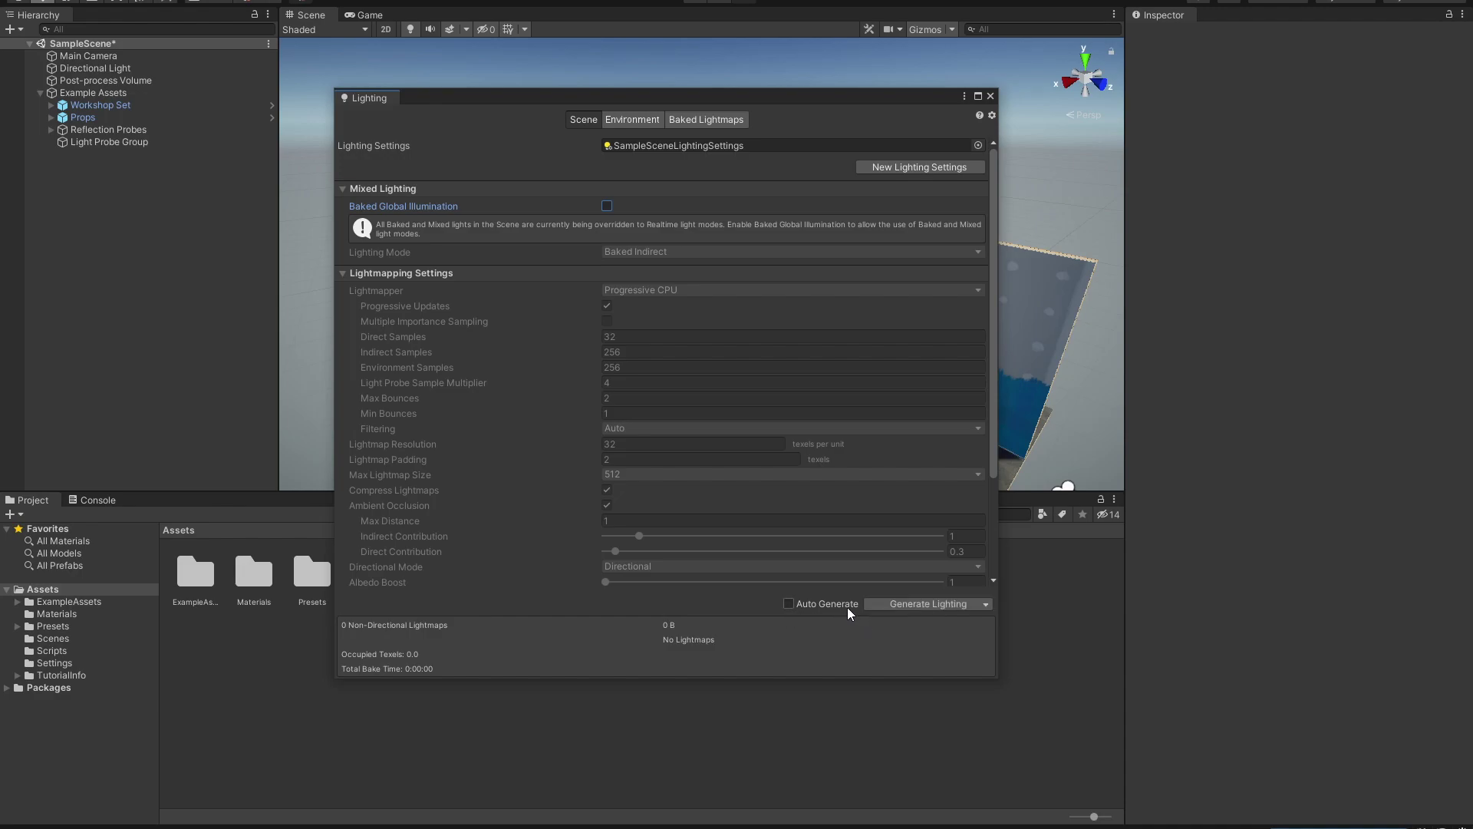
left_click(915, 606)
left_click_drag(902, 361, 658, 297, "alt")
right_click_drag(657, 297, 519, 161)
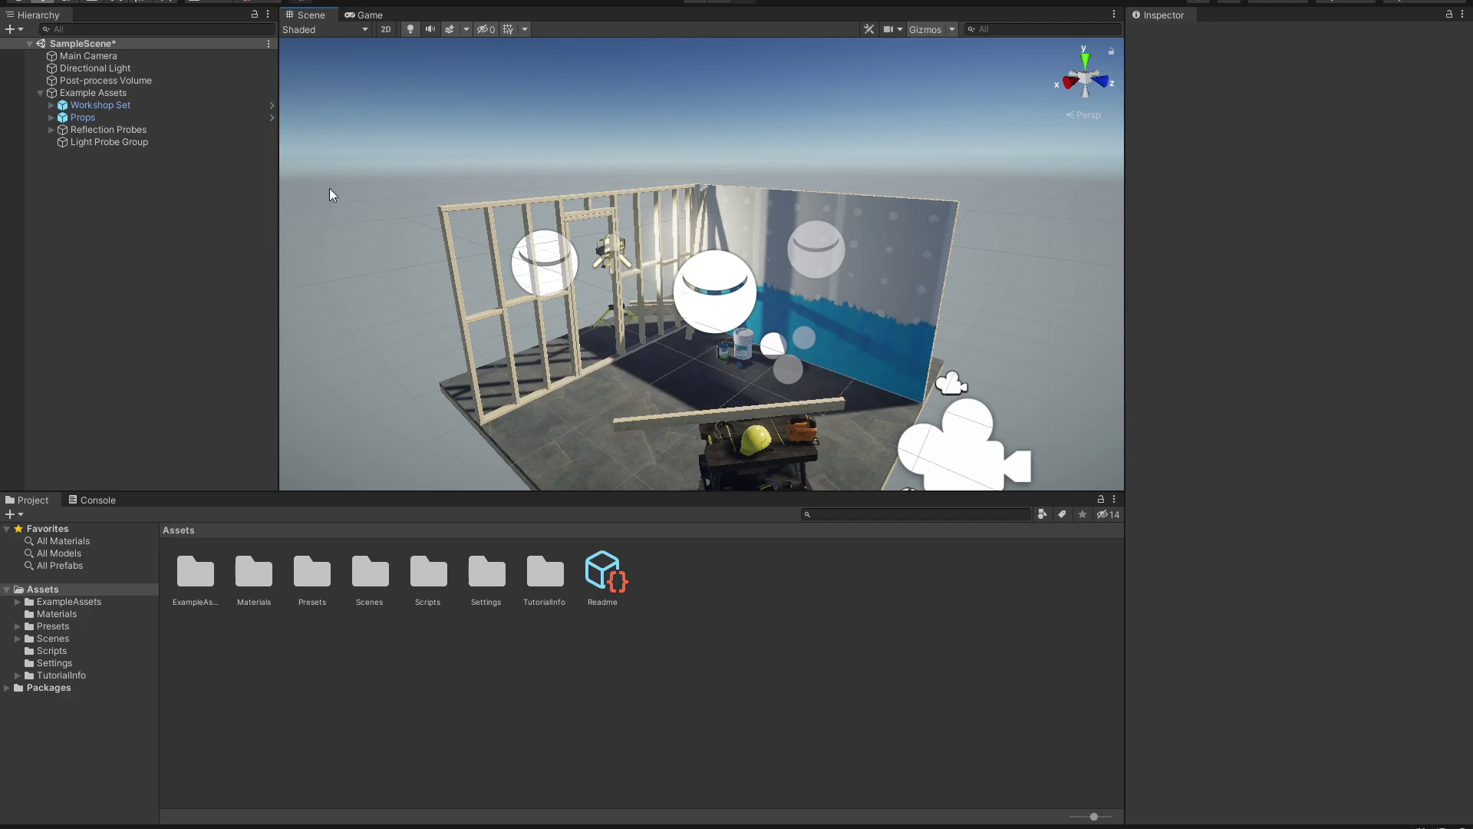
- View the workshop scene through the game camera and return to the Scene view to look at it from other angles
left_click_drag(736, 236, 663, 237, "alt")
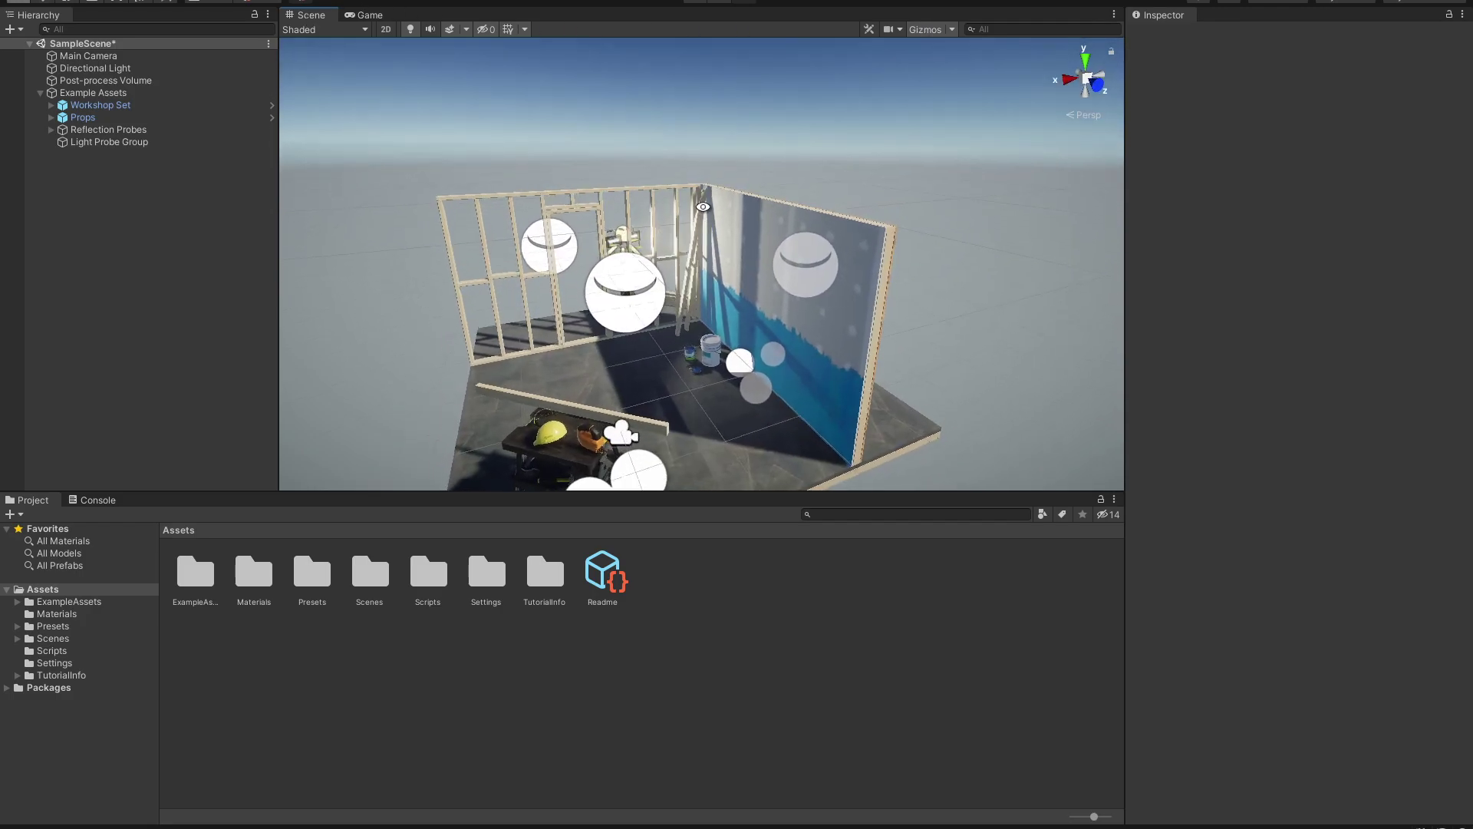
left_click(367, 17)
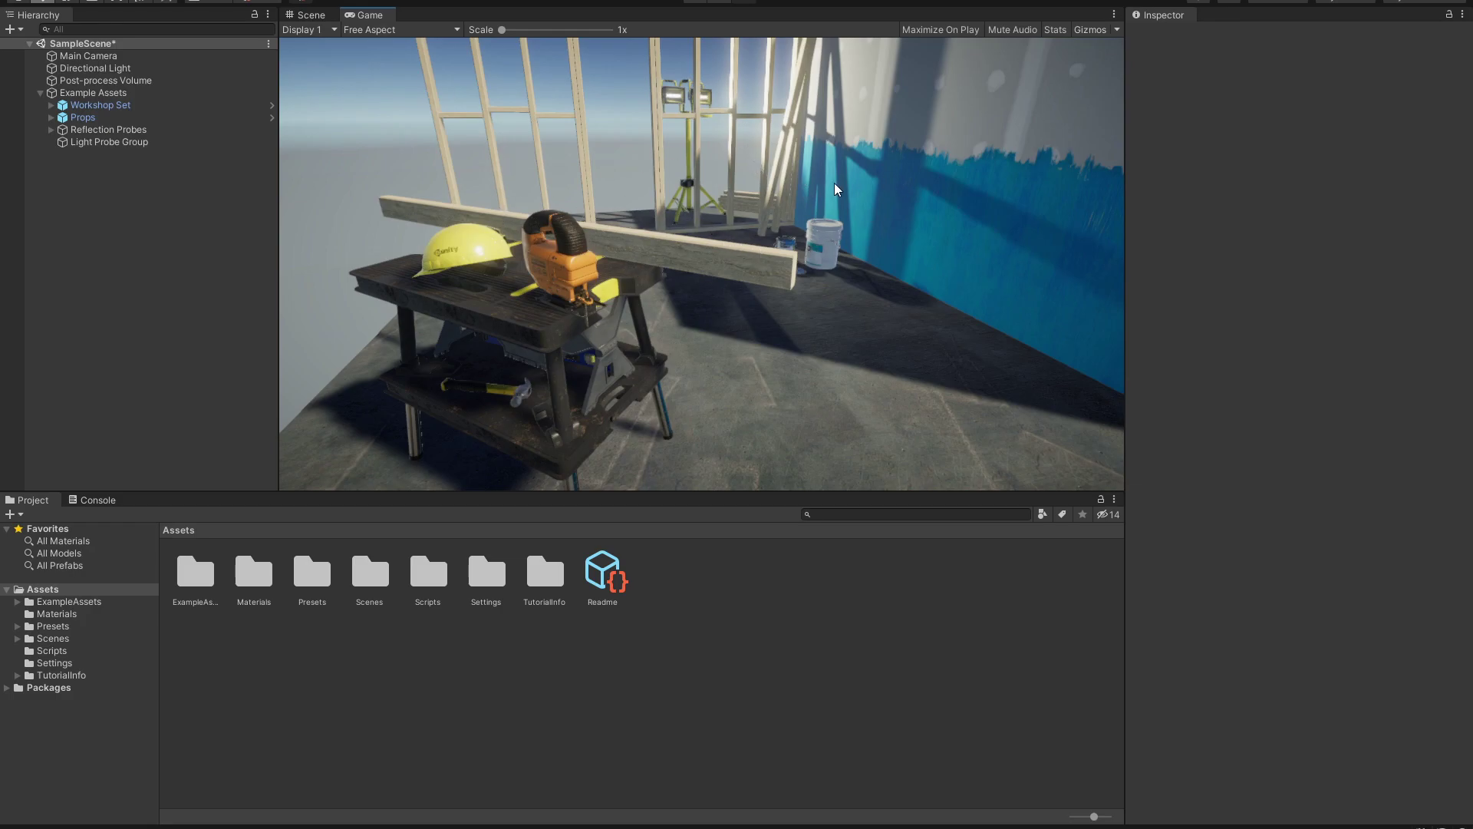
left_click(311, 16)
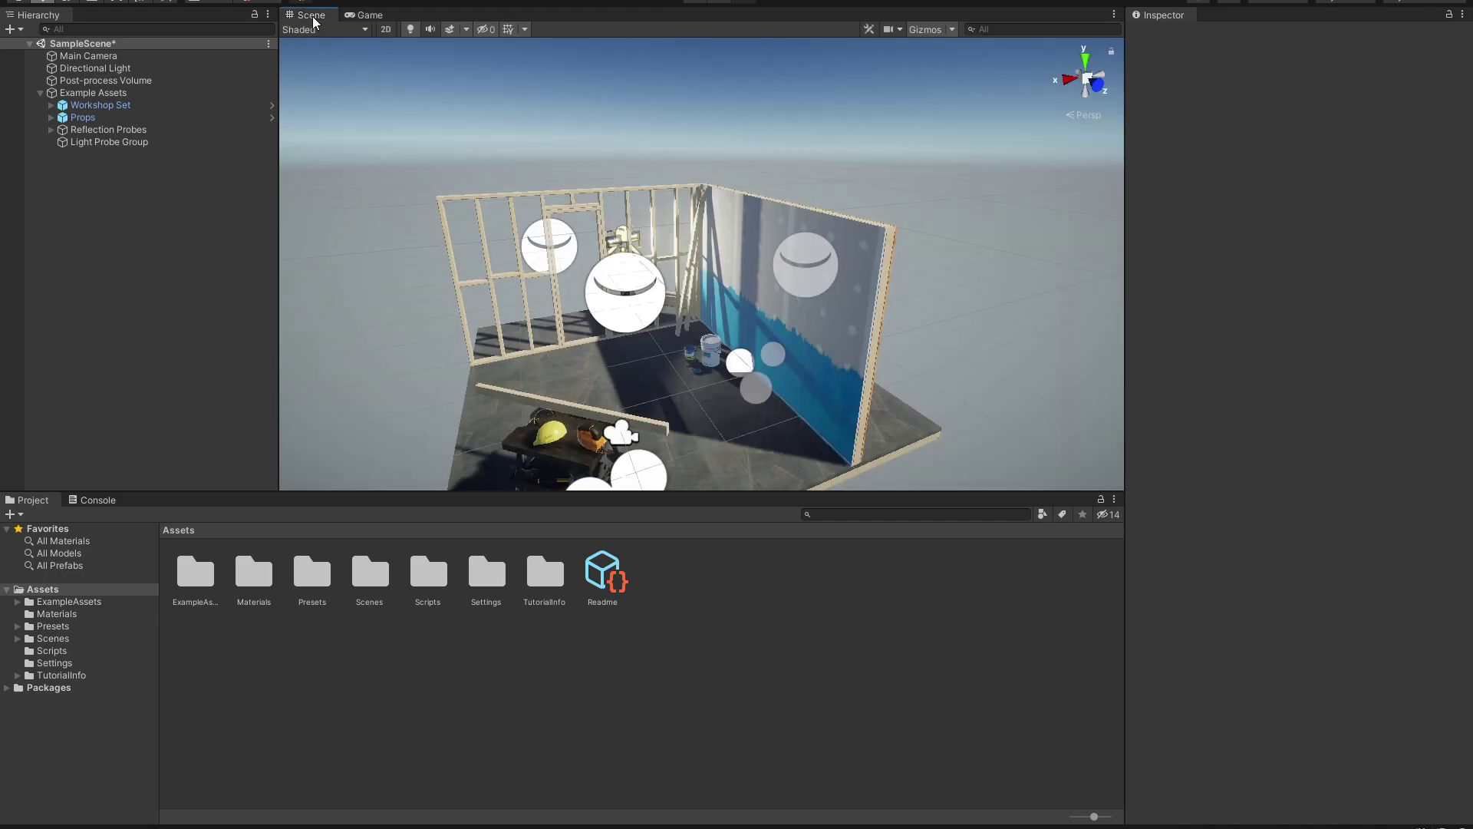
right_click_drag(721, 311, 742, 316)
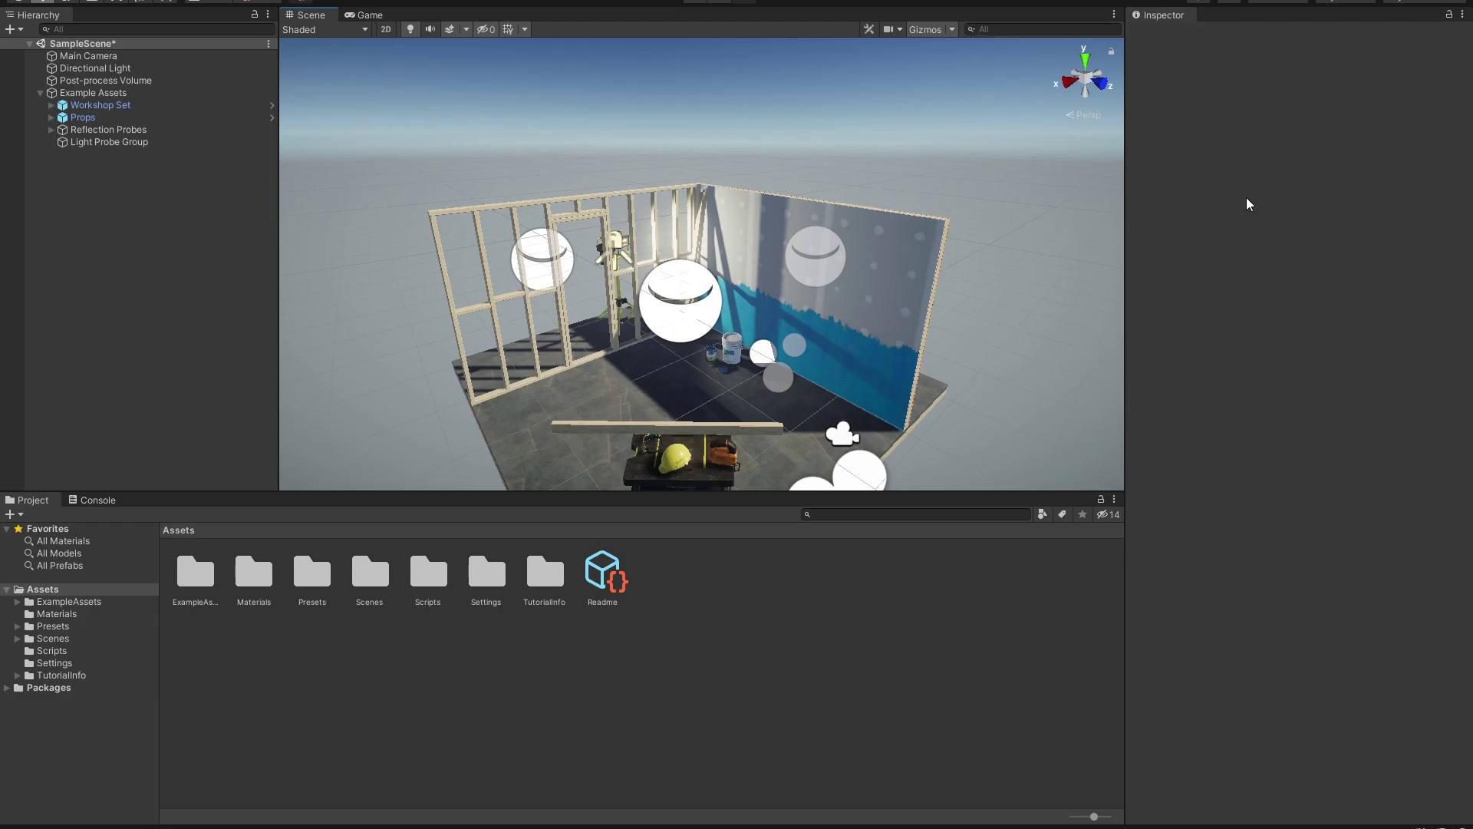
middle_click_drag(893, 381, 775, 300)
left_click_drag(499, 247, 554, 260, "alt")
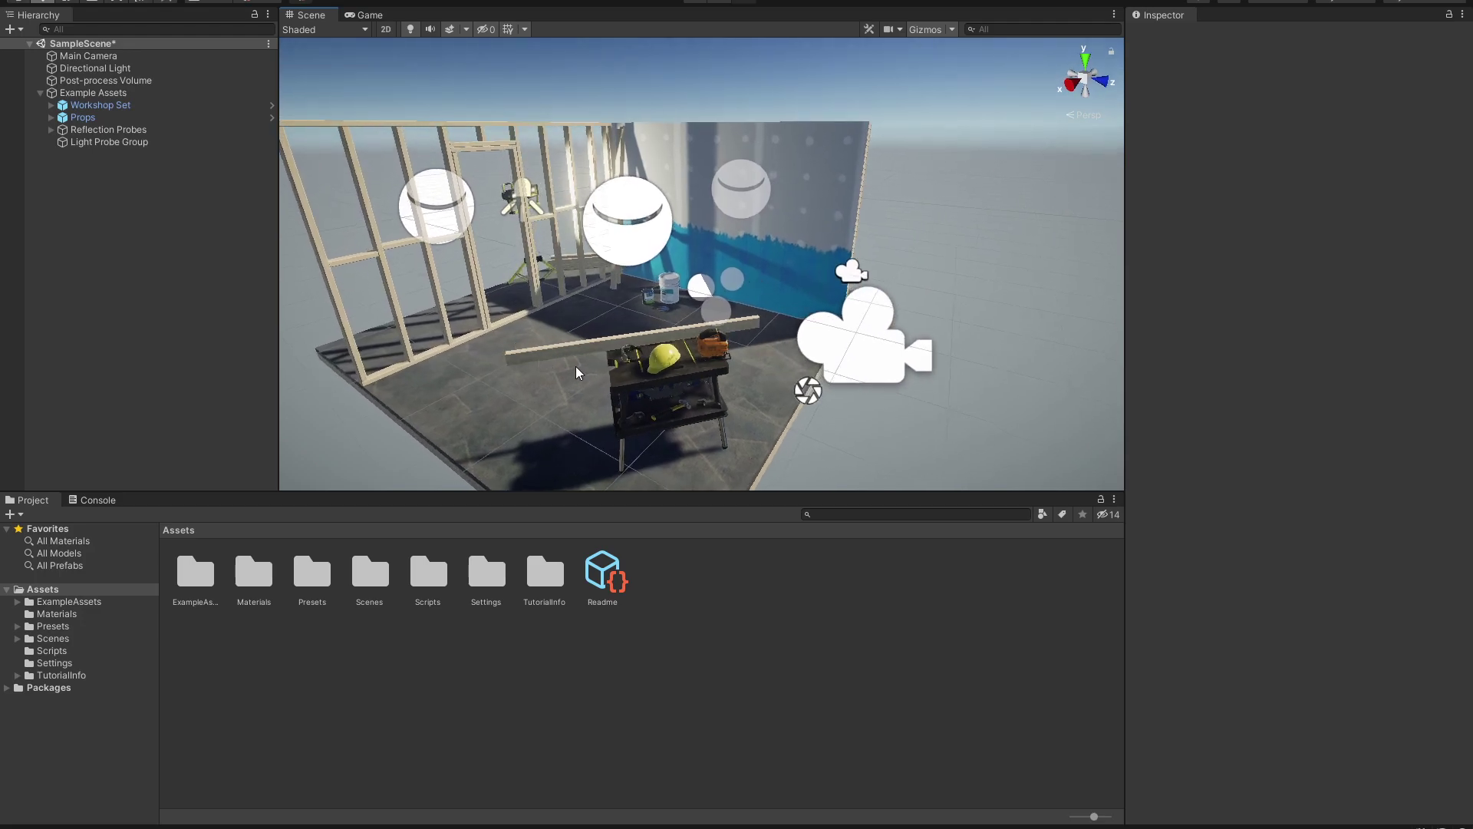
- Select the Props object in the scene, examine its Transform values and view the props from several sides
left_click(665, 342)
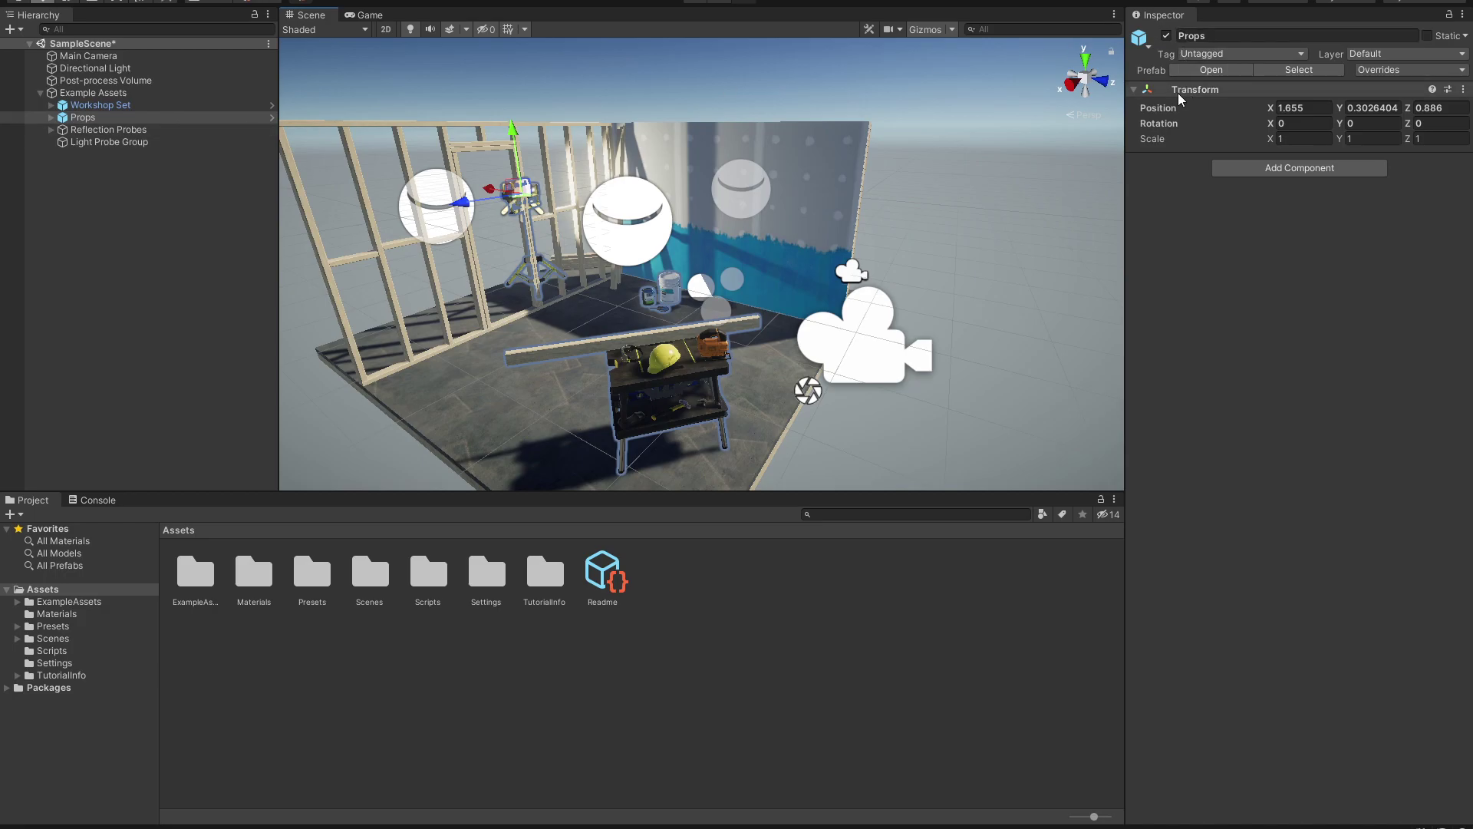
left_click_drag(479, 239, 661, 249, "alt")
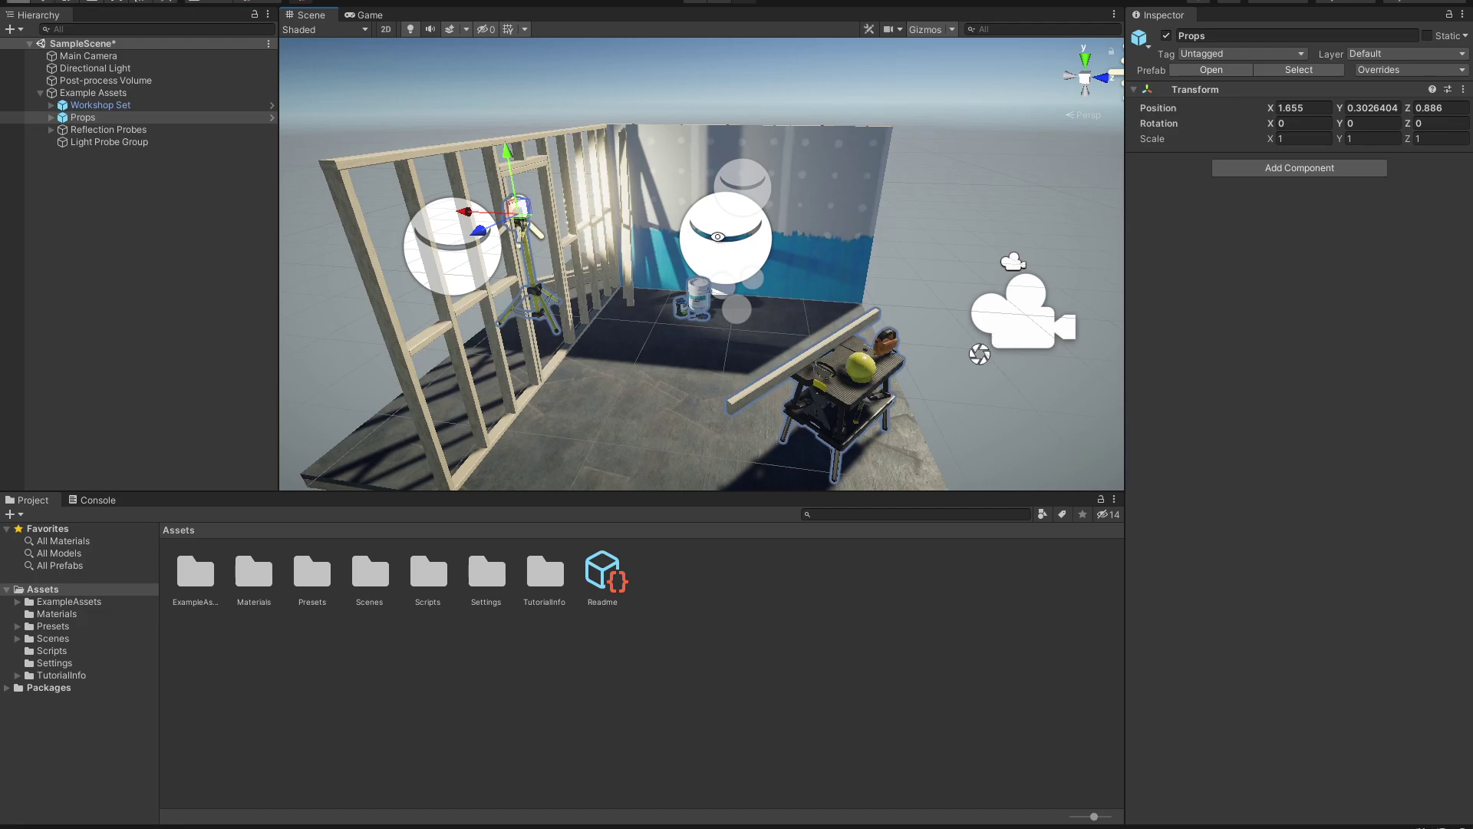
middle_click_drag(719, 237, 655, 202)
left_click_drag(612, 211, 648, 213, "alt")
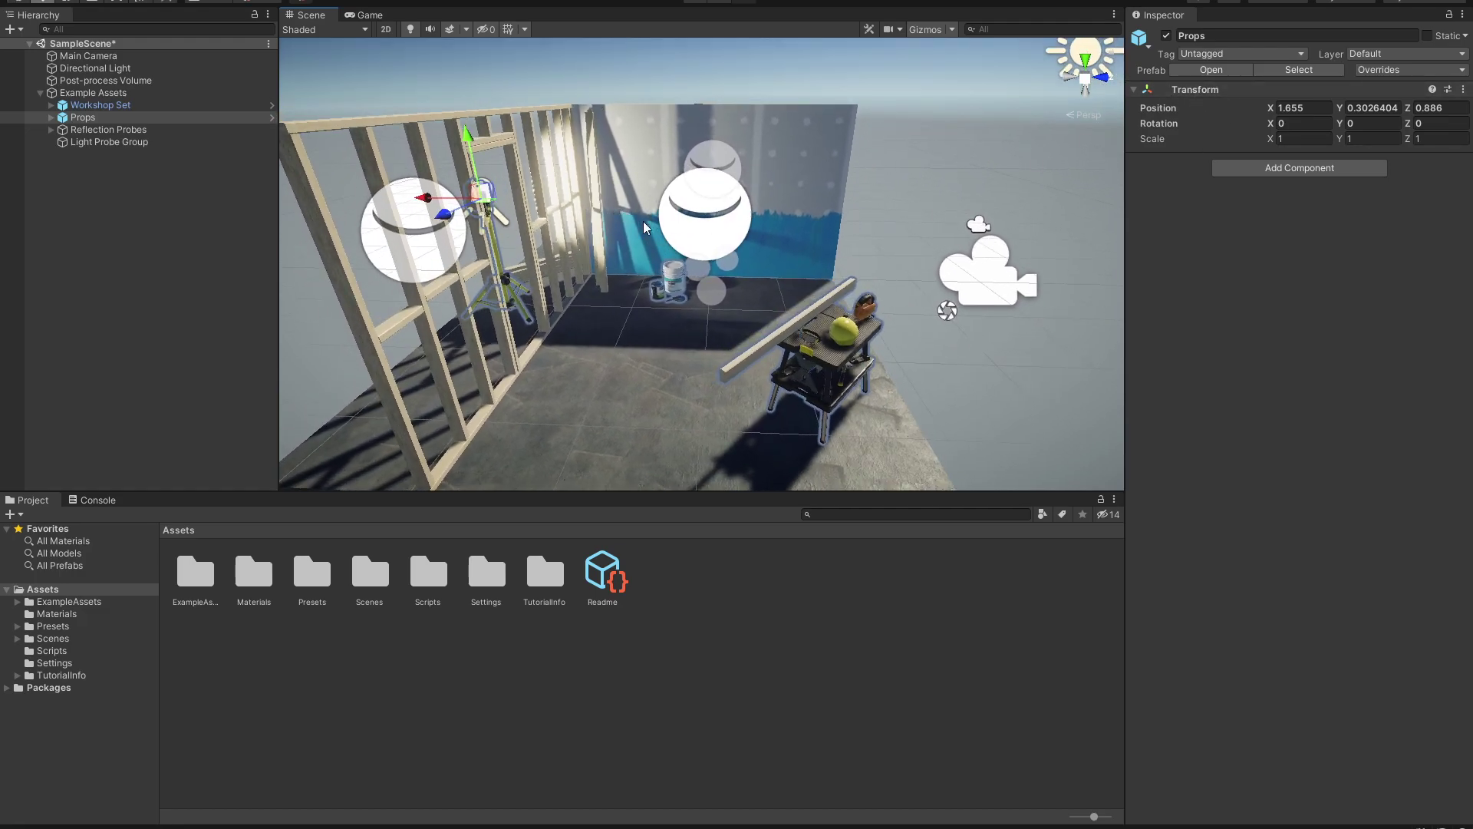
left_click_drag(426, 264, 625, 293, "alt")
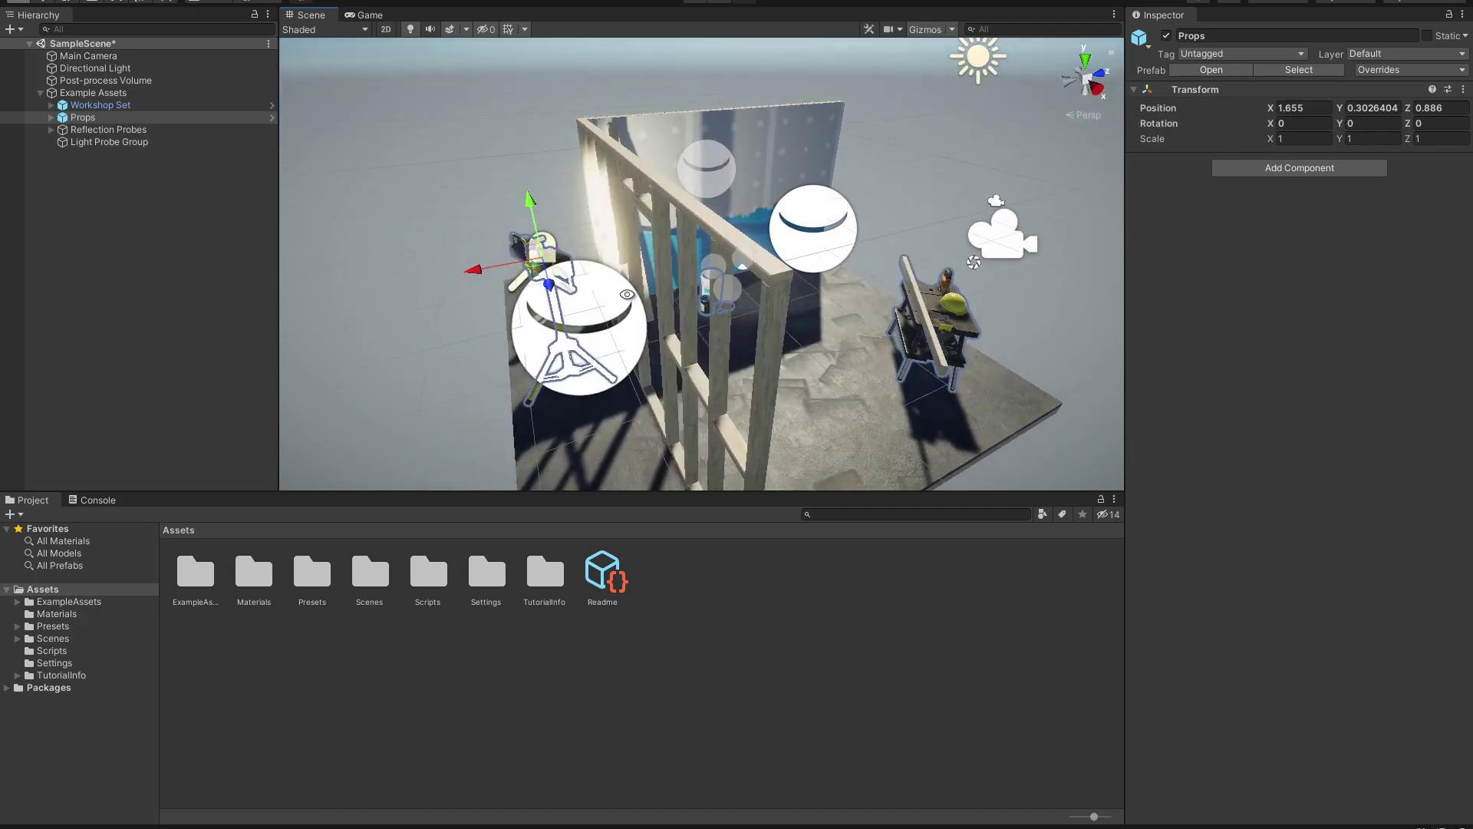
left_click_drag(578, 251, 652, 247, "alt")
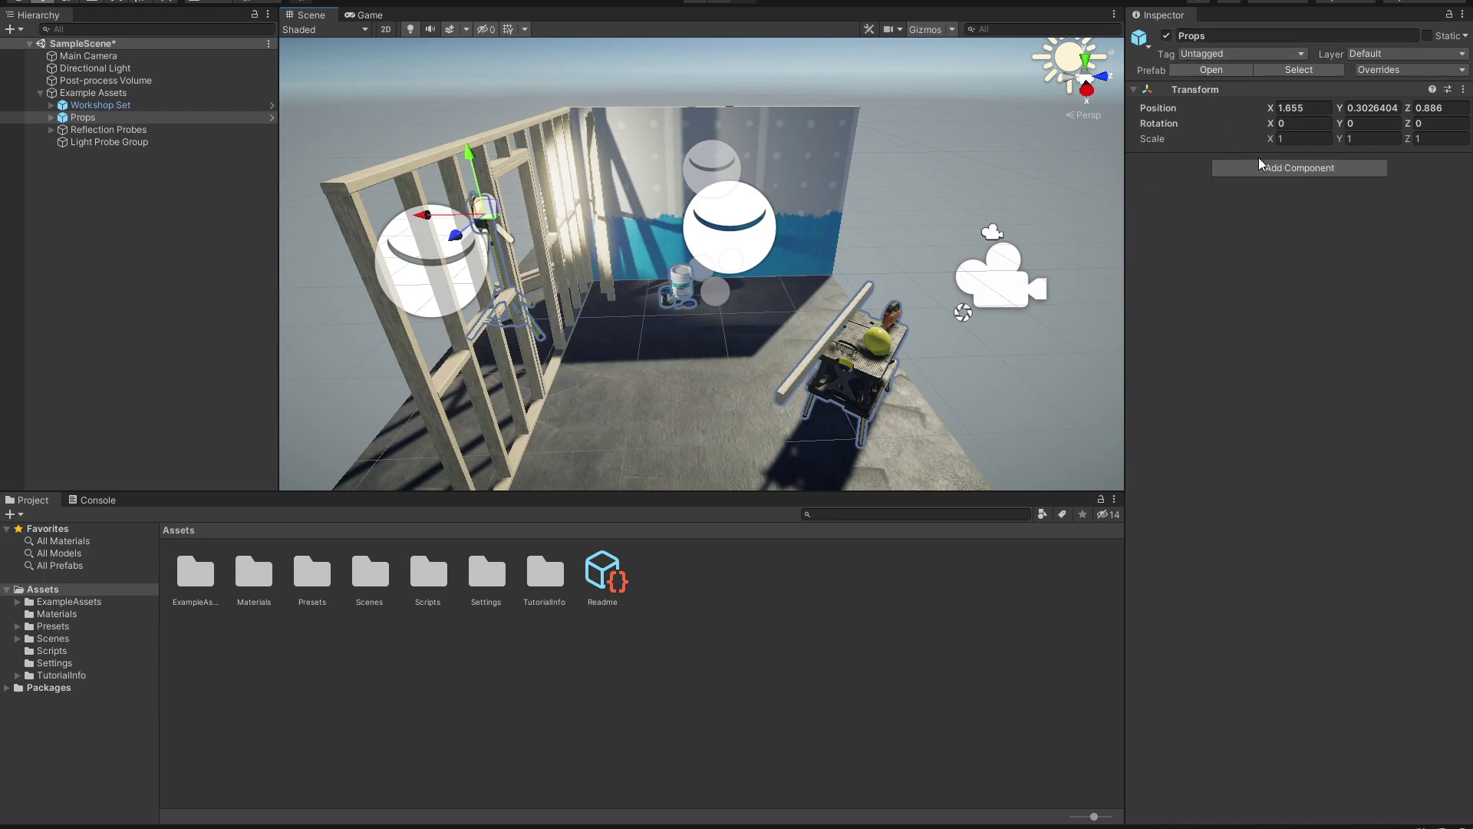
- Browse the component categories that can be added to Props, clearing the search filter, and close the list without adding any
left_click(1299, 170)
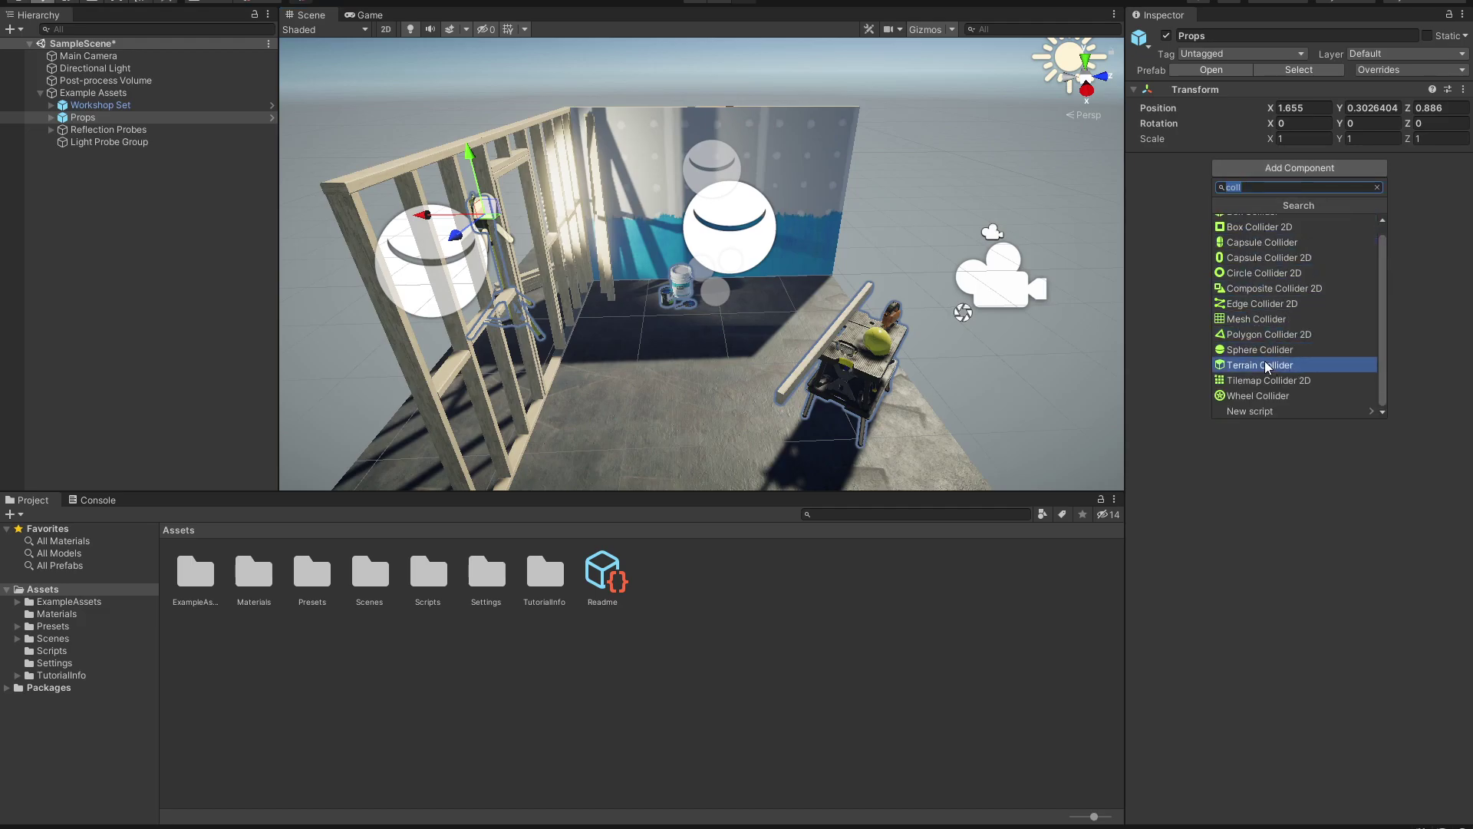
left_click(1378, 188)
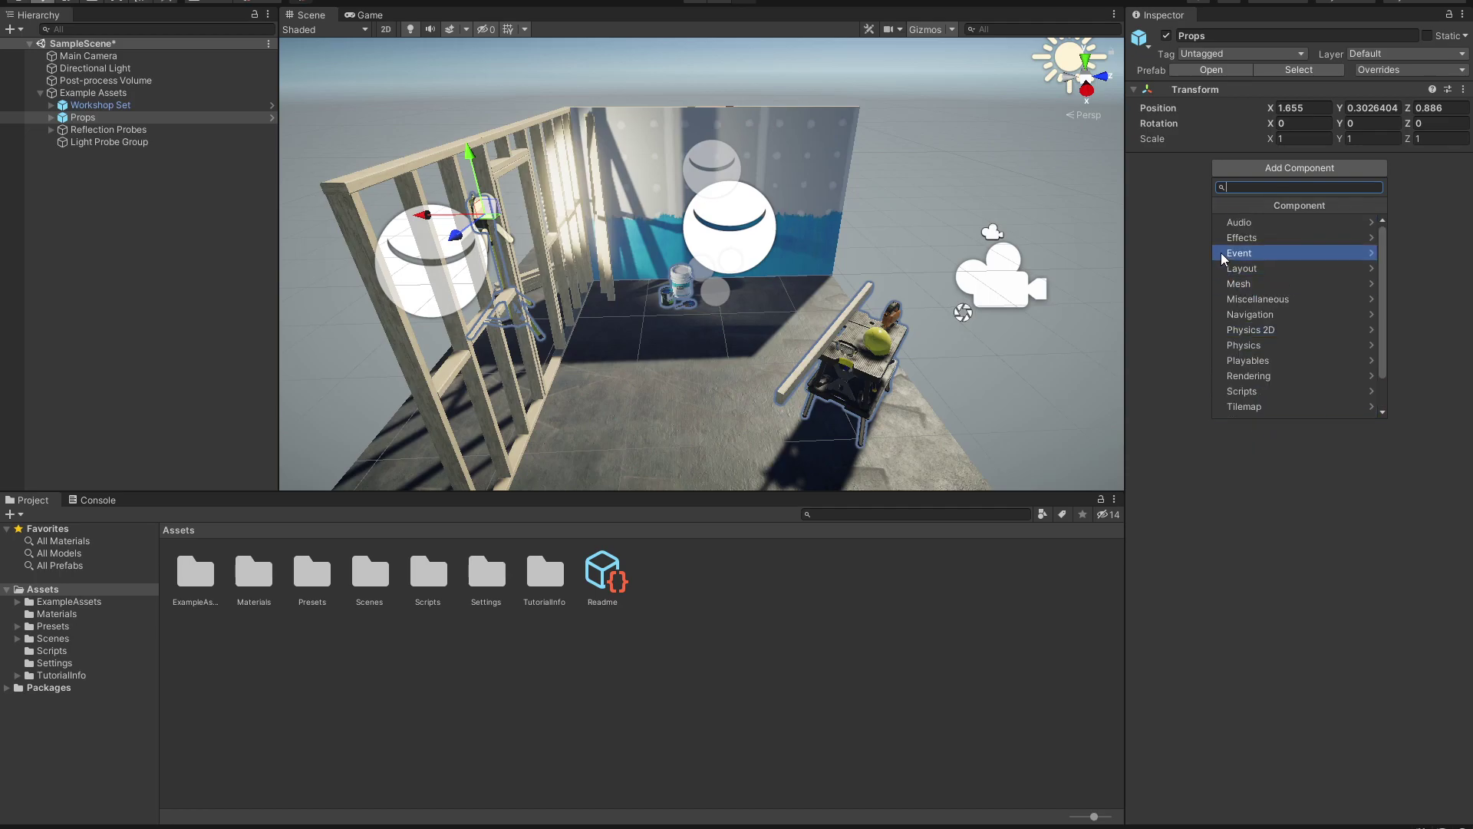
left_click(1200, 213)
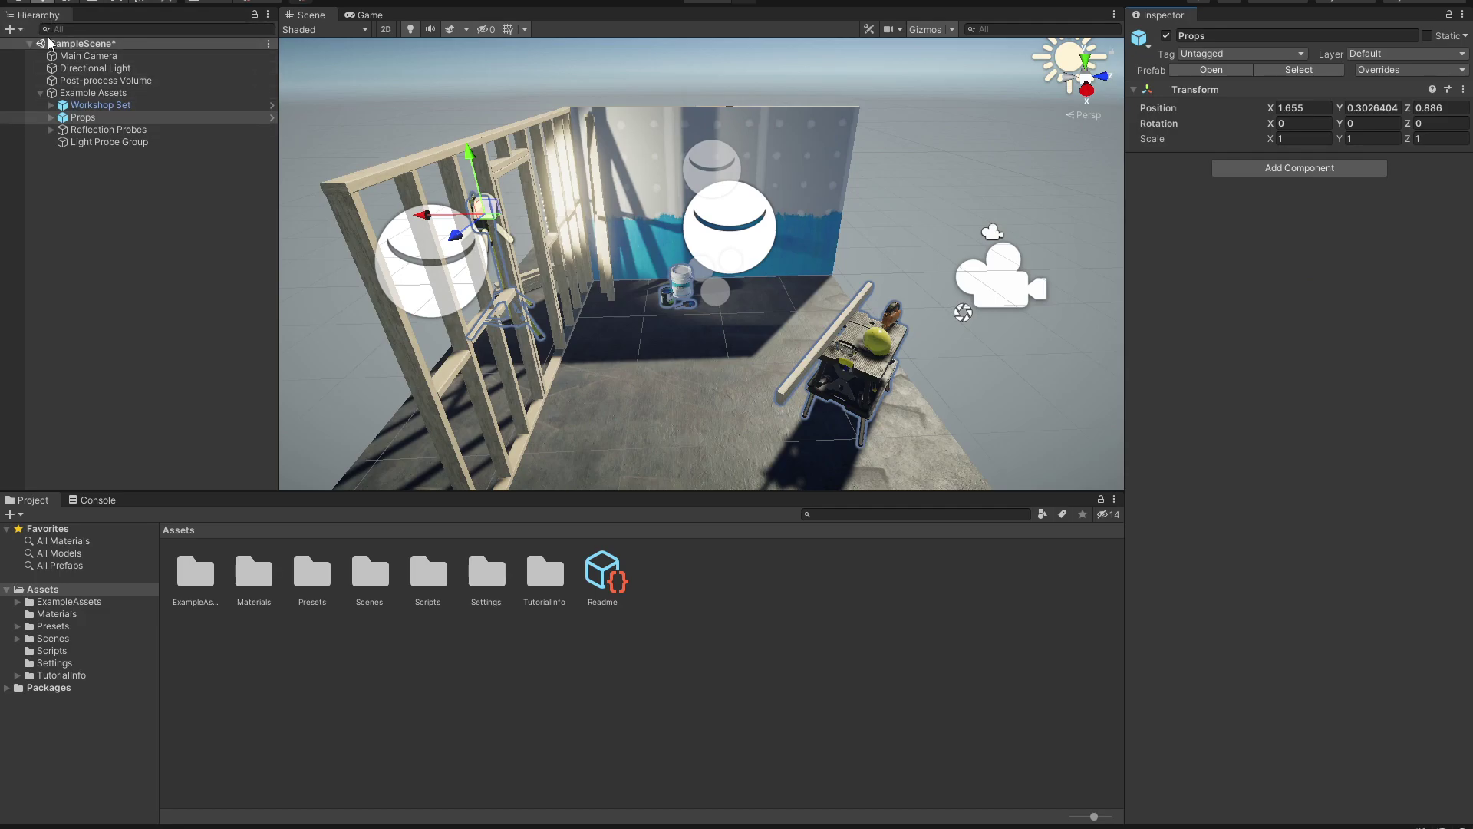
left_click_drag(399, 185, 330, 188, "alt")
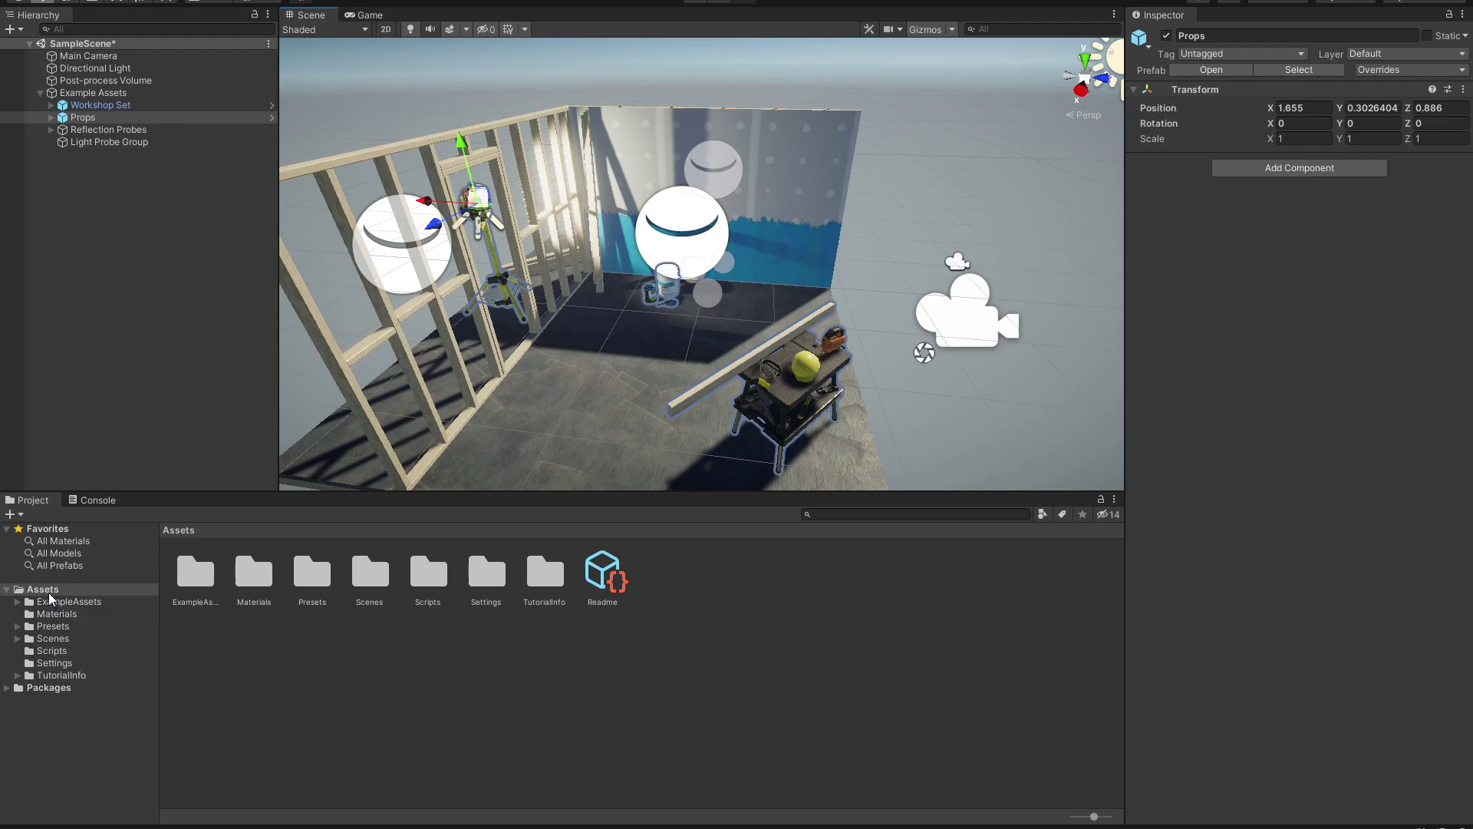
- Create a new scene asset in the project's Scenes folder, with the folder's contents shown as a list
left_click(52, 640)
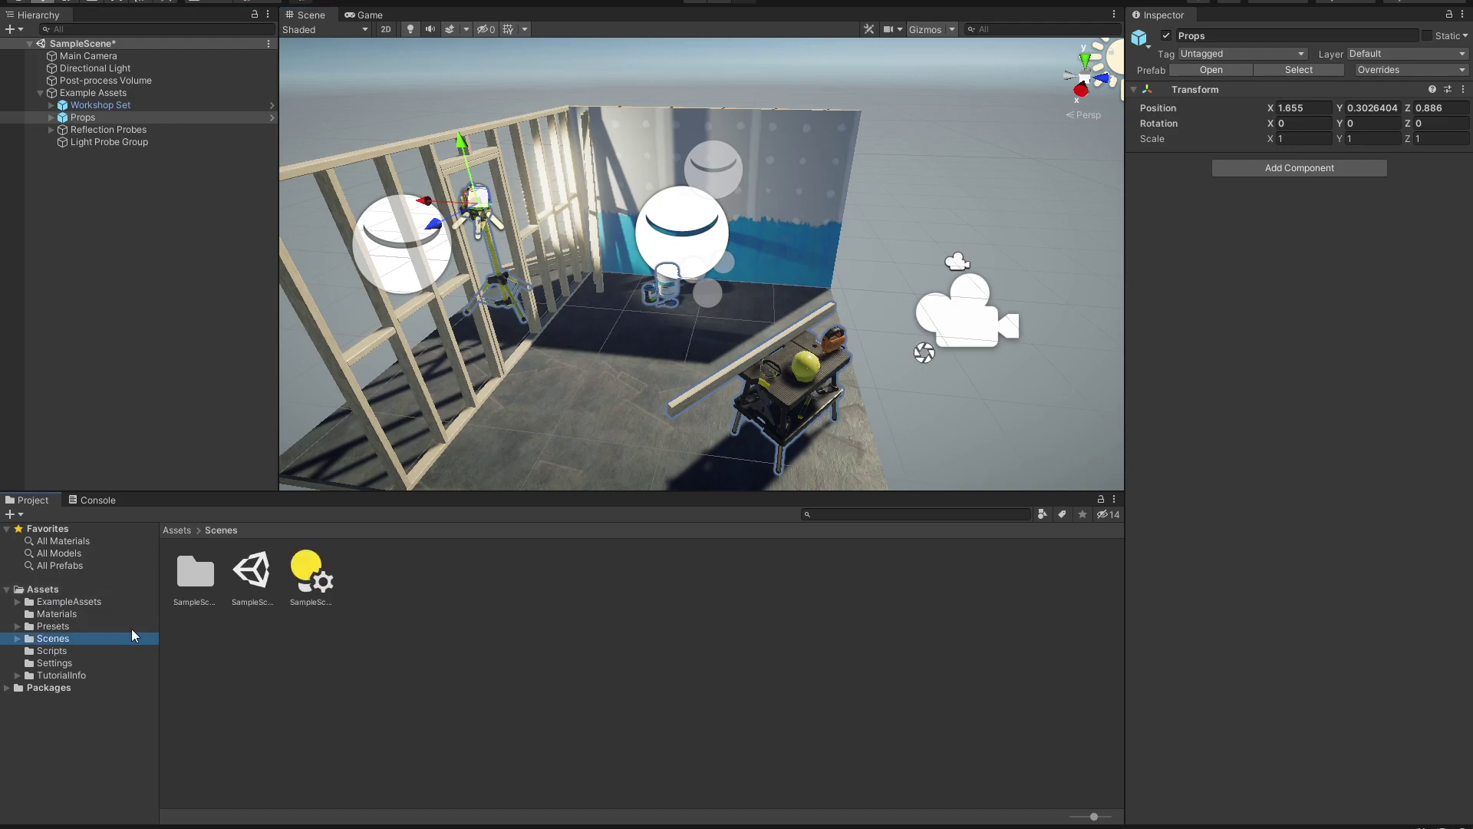
left_click(261, 585)
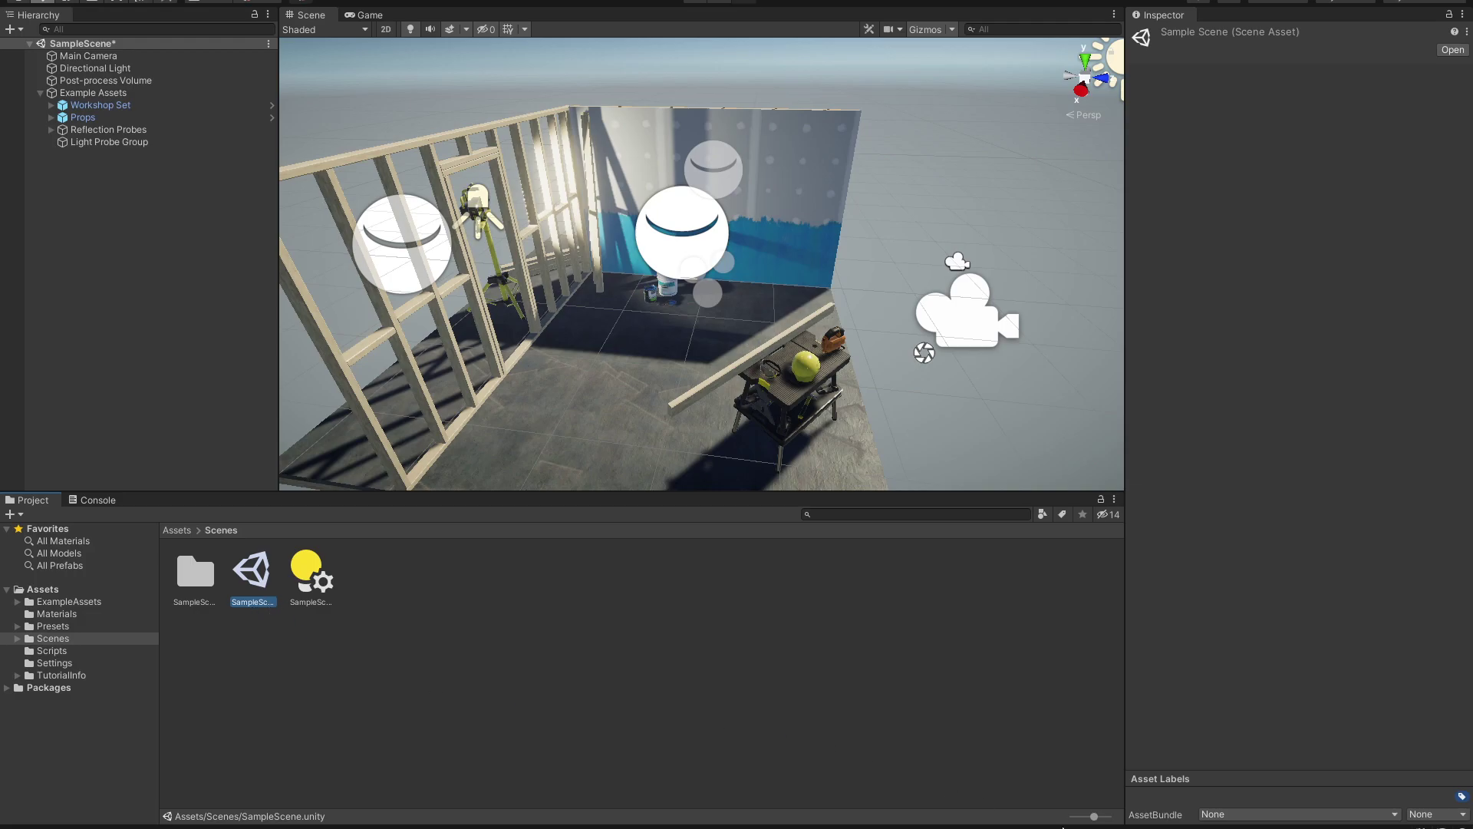
scroll(200, 548, "down", 3, "ctrl")
right_click(309, 648)
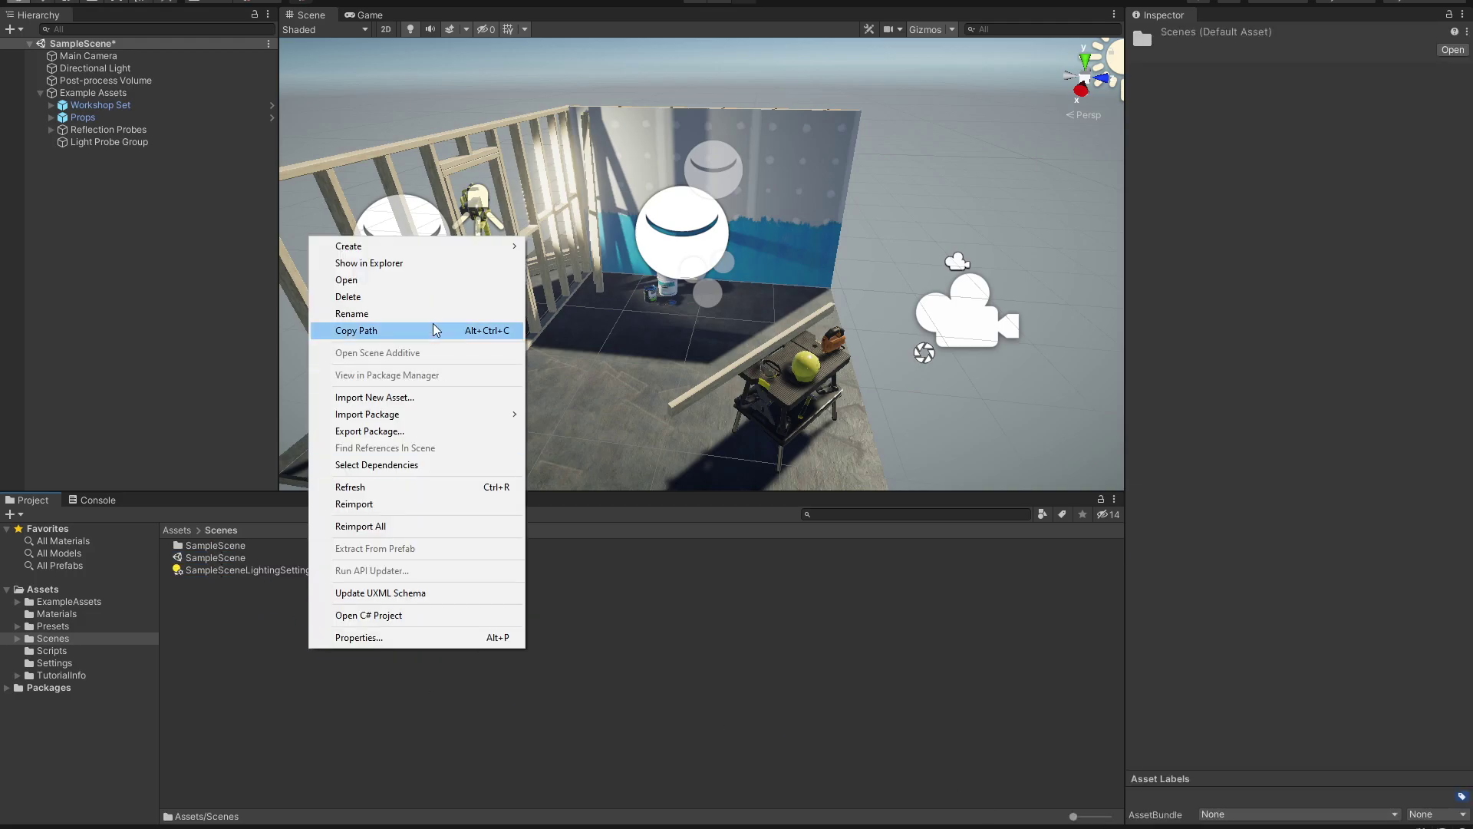
mouse_move(349, 246)
left_click(595, 351)
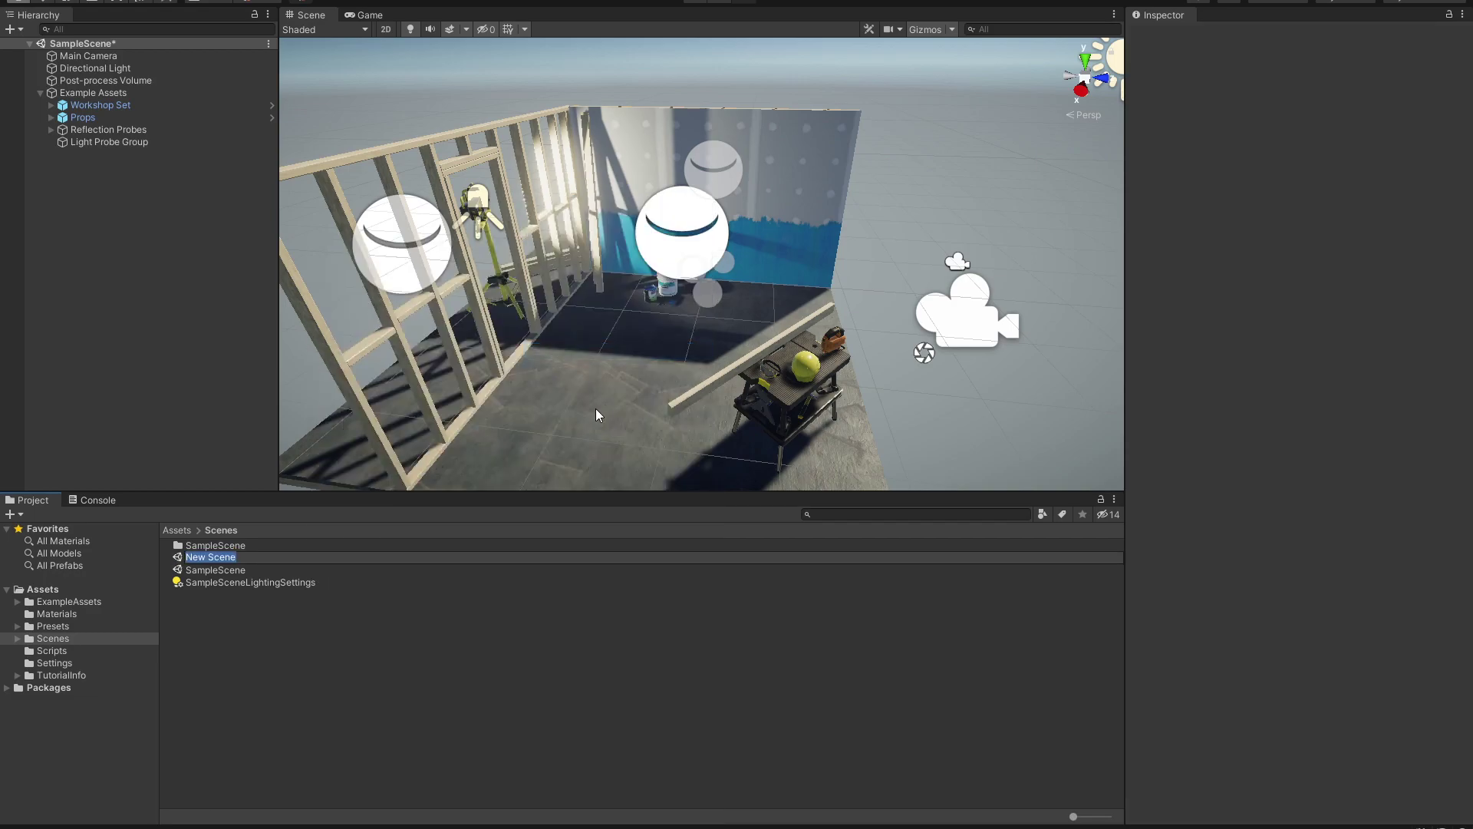
- Name the new scene beautifulScene and open it, saving the changes made to SampleScene
type("beautifulScene")
key("Return")
double_click(237, 558)
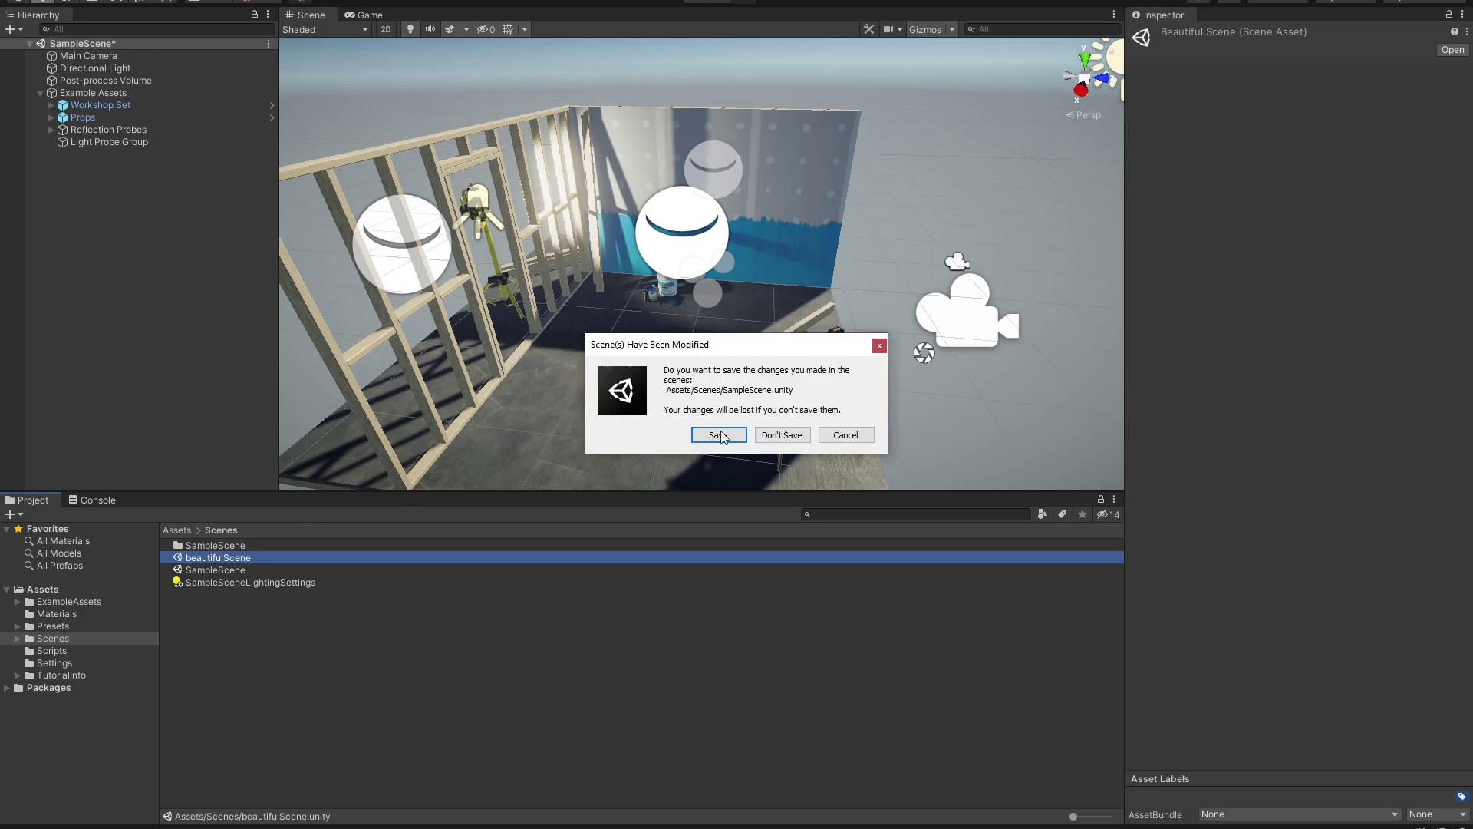
left_click(719, 435)
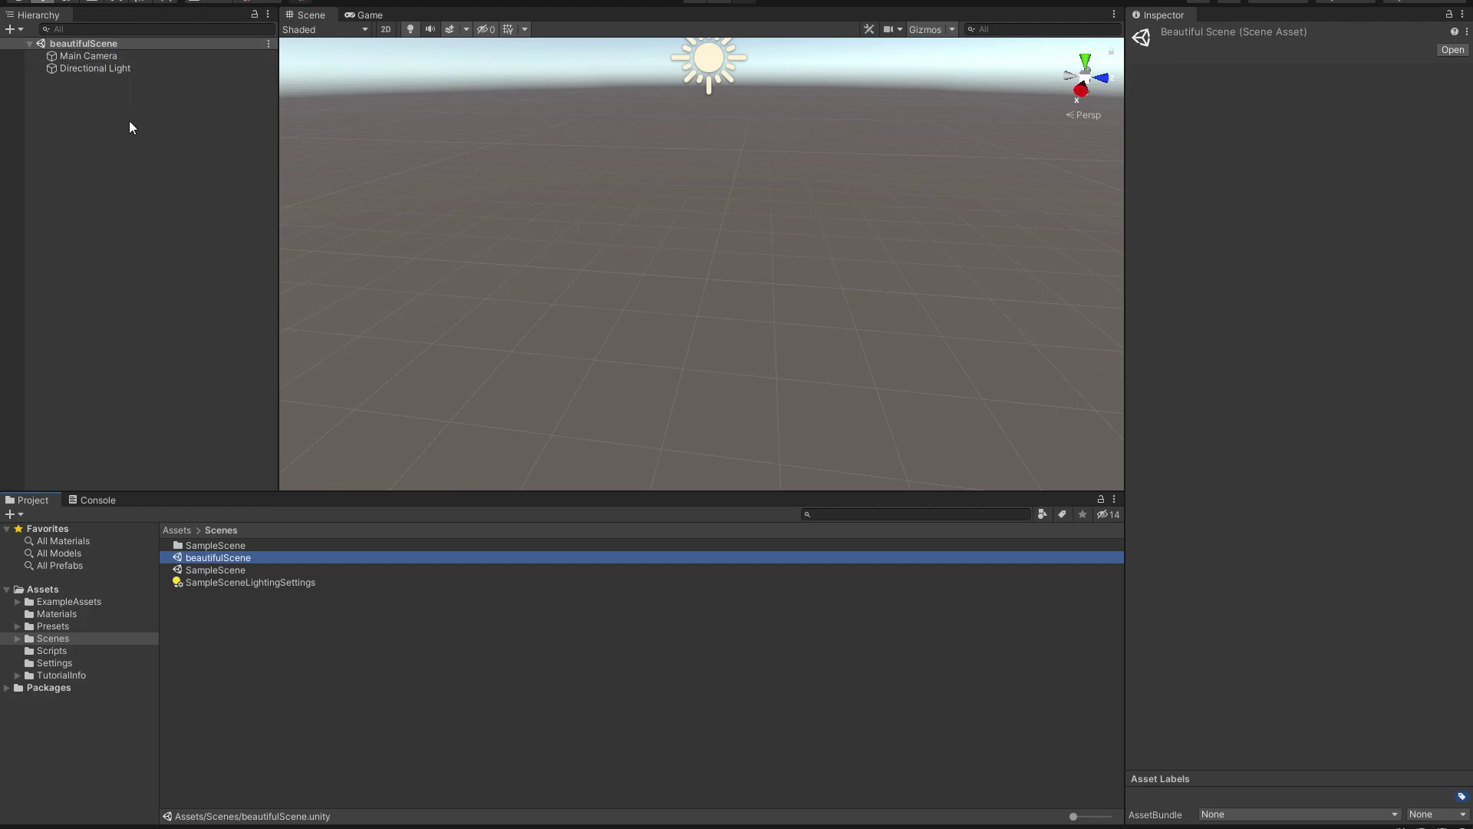
- Examine the properties of the Directional Light and the Main Camera in beautifulScene
left_click(104, 66)
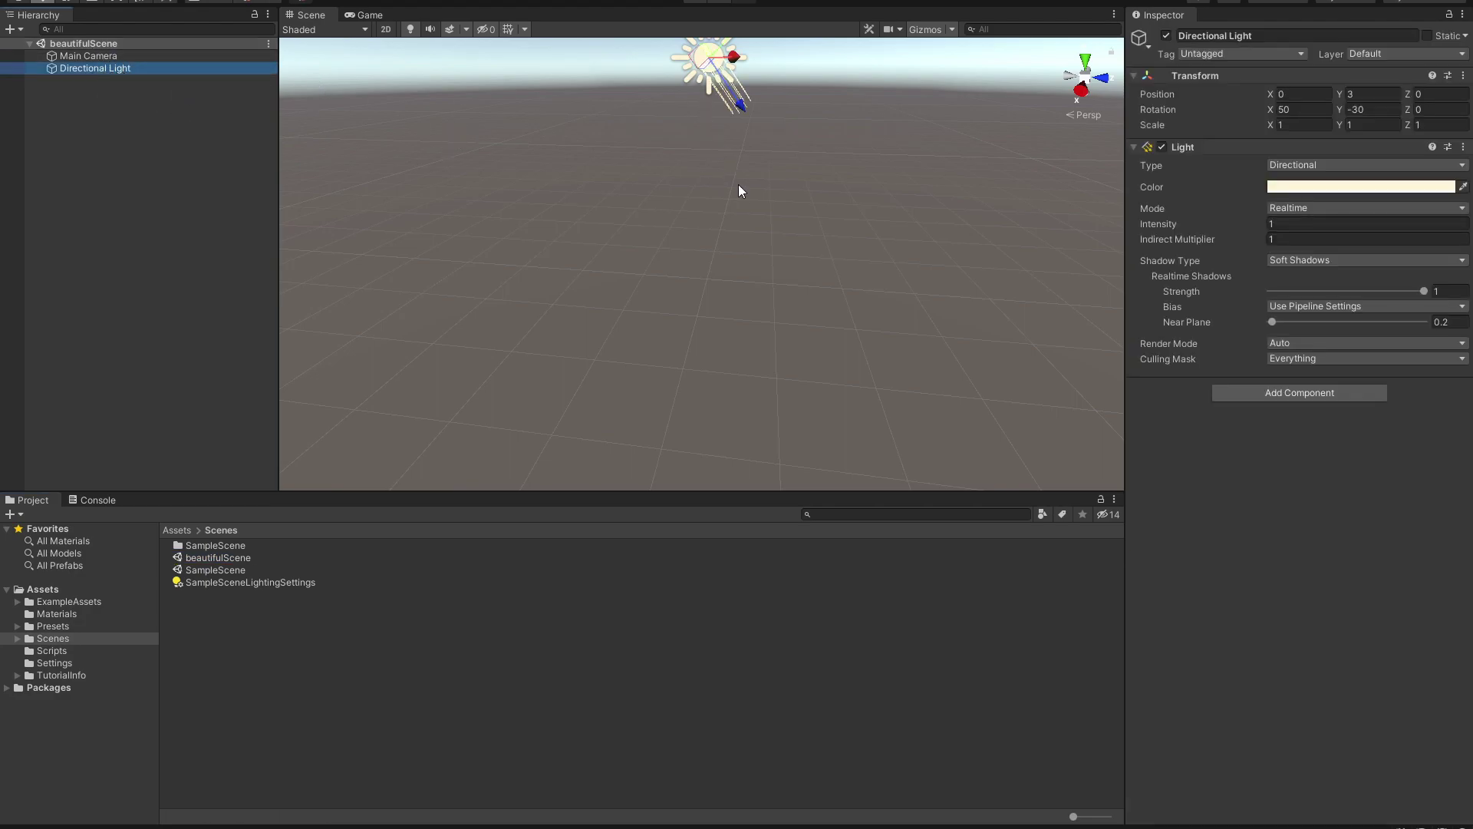
left_click(124, 56)
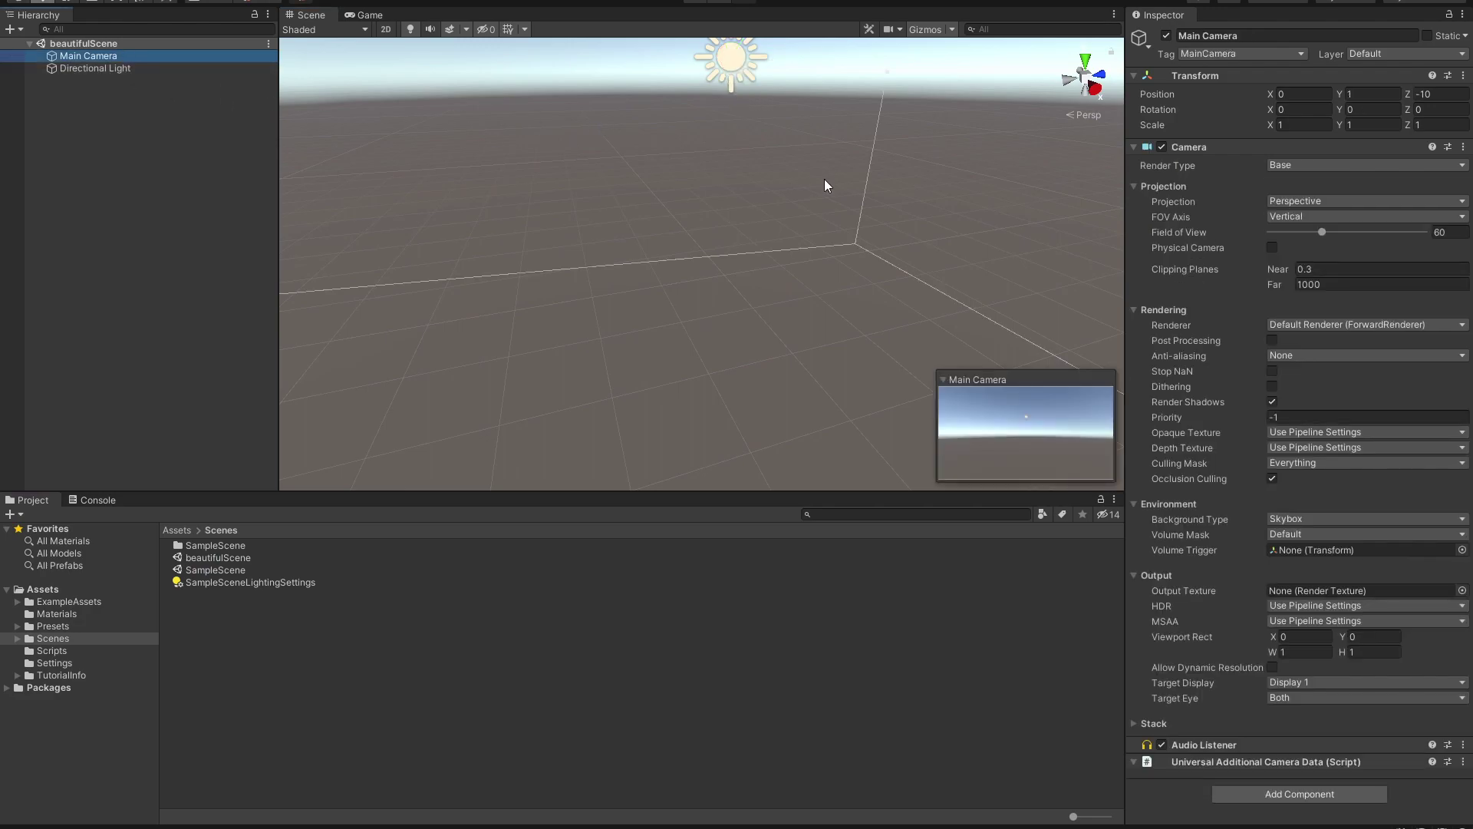
key("f")
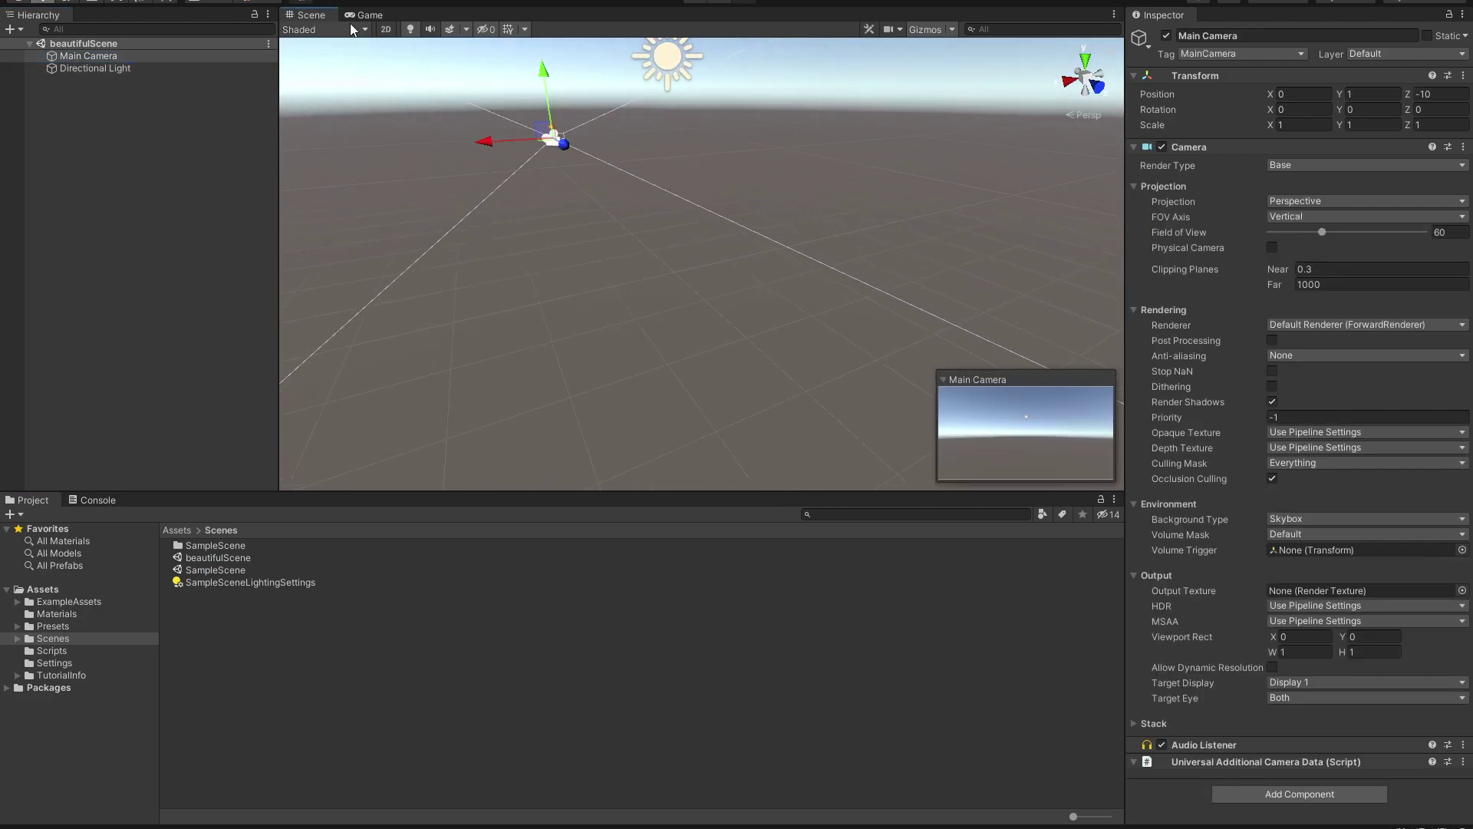
- Show the Game view, deactivate the Main Camera object, reactivate it and clear the selection
left_click(360, 15)
left_click(83, 56)
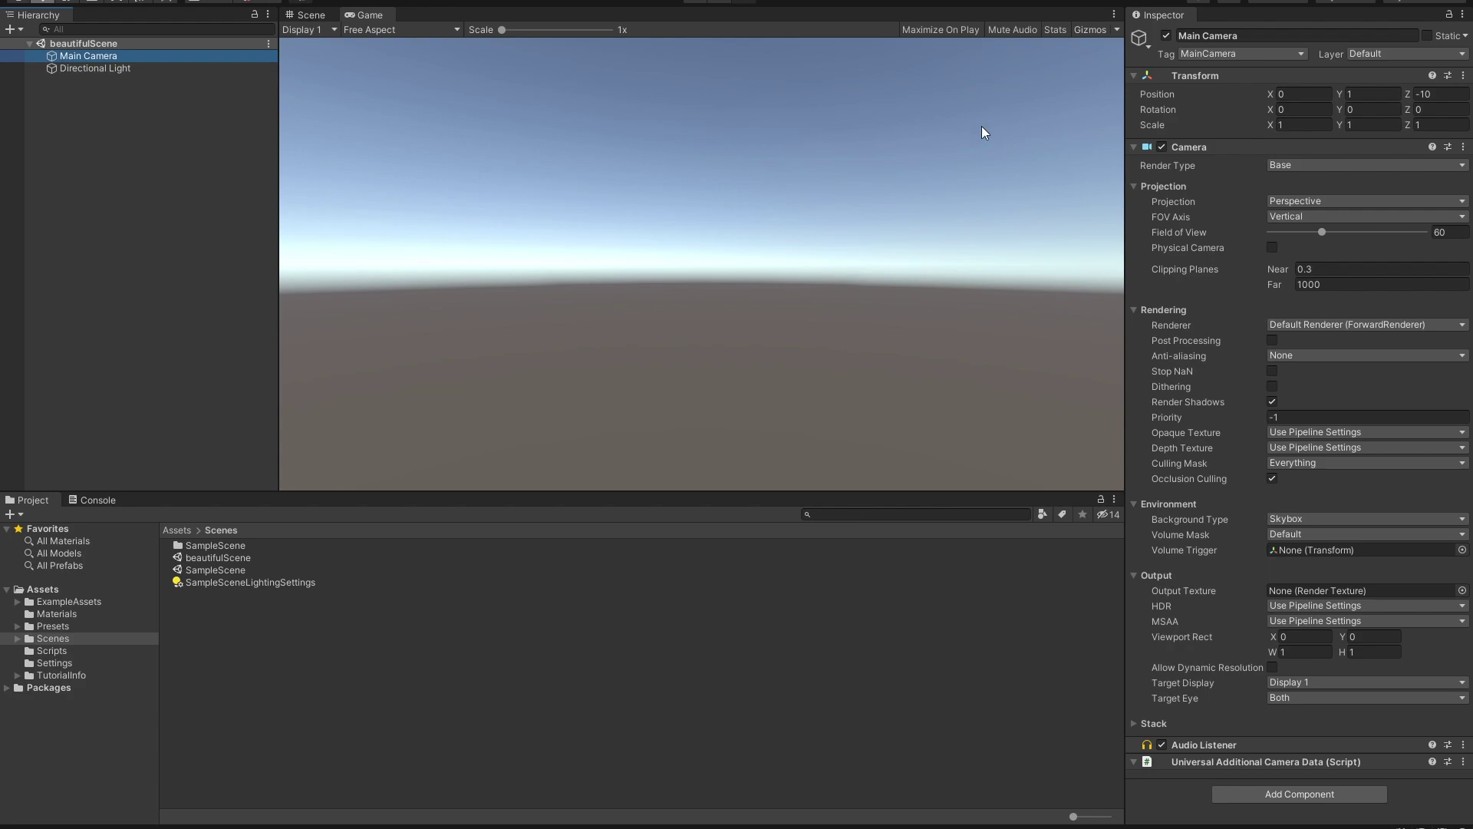
left_click(1165, 36)
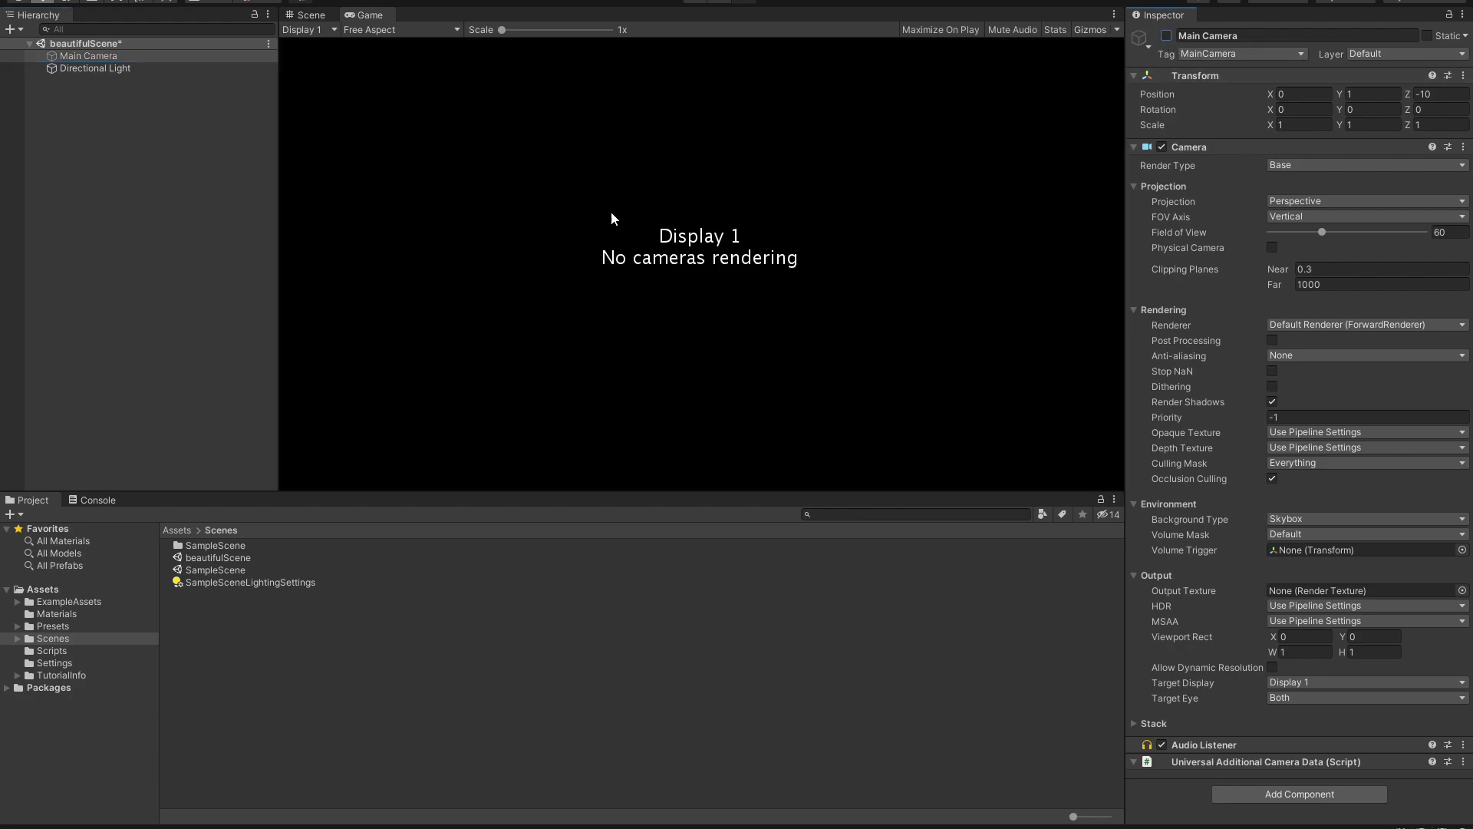
left_click(1166, 36)
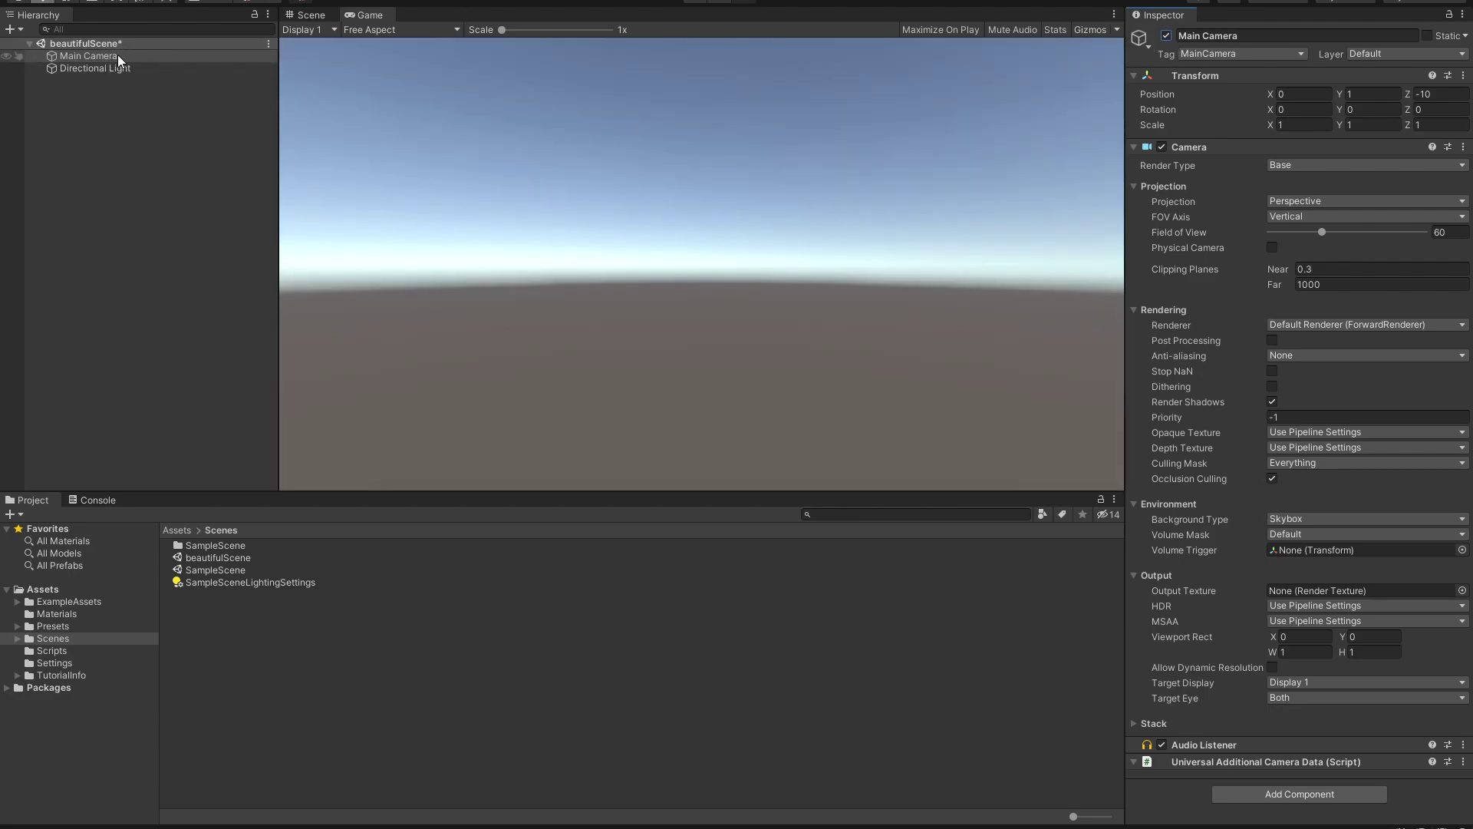
left_click(128, 435)
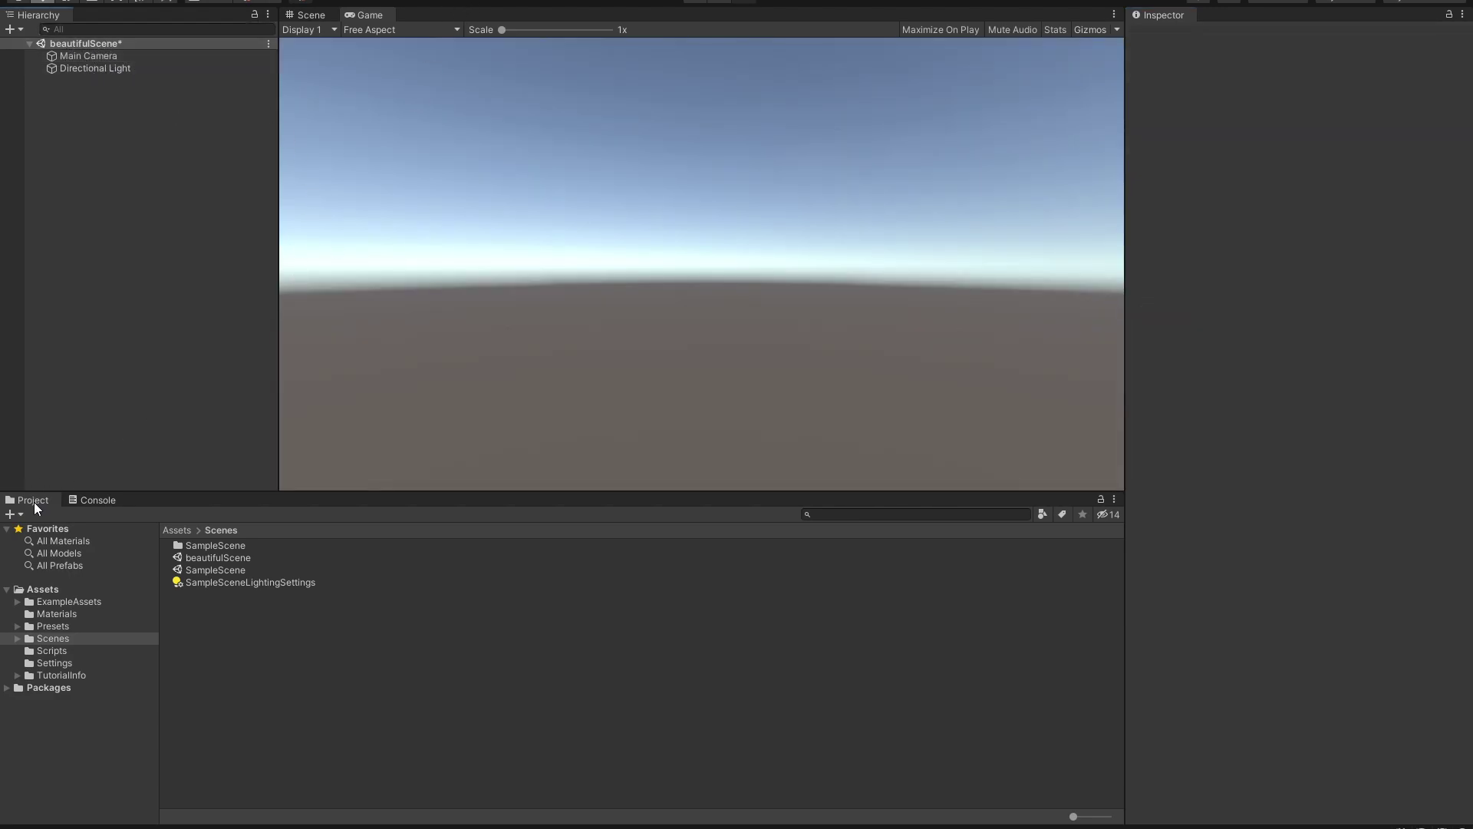
- Look at the Console, return to the project files and show the contents of the top-level Assets folder
left_click(85, 504)
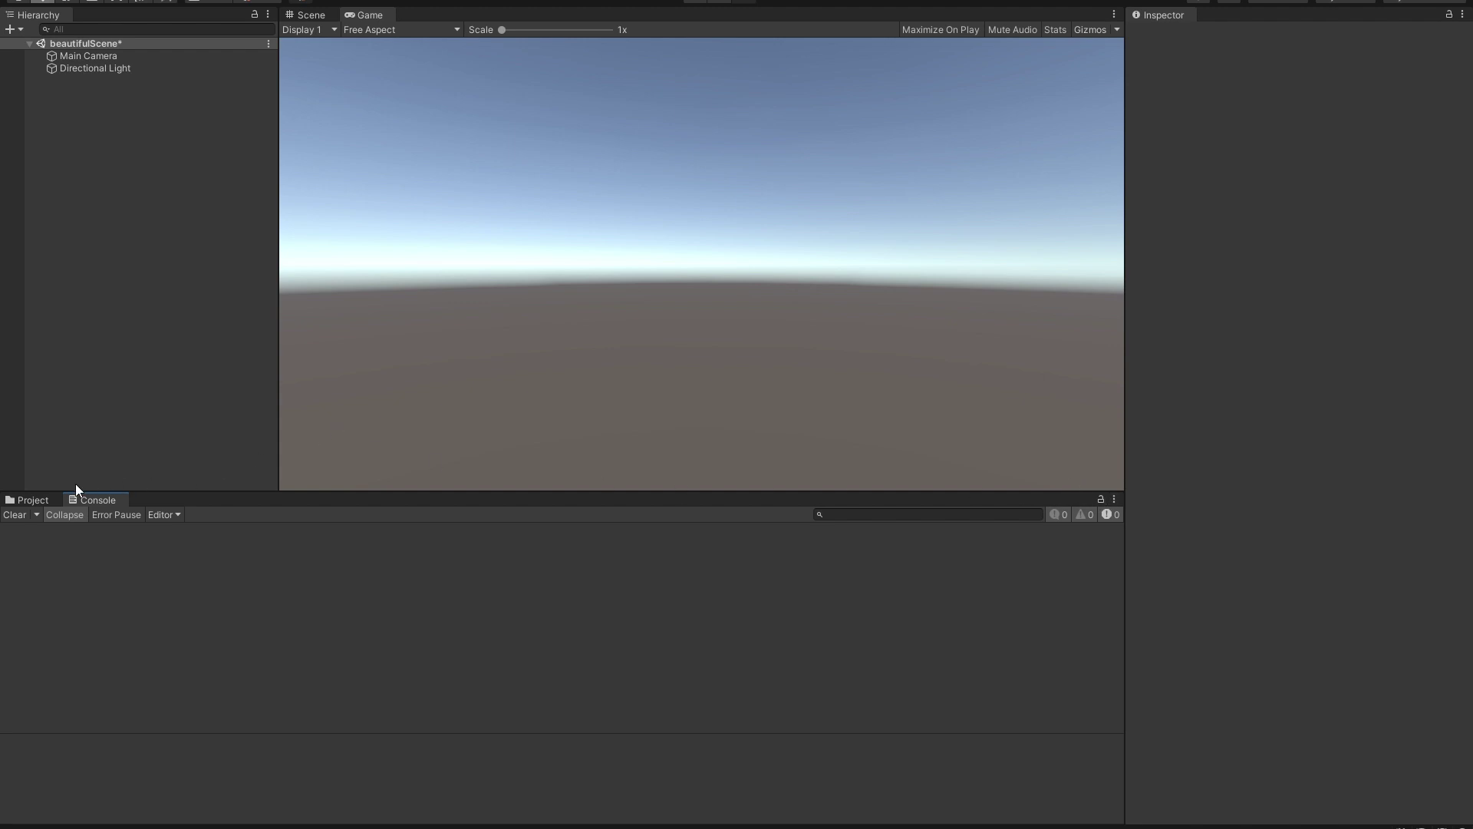
left_click(34, 500)
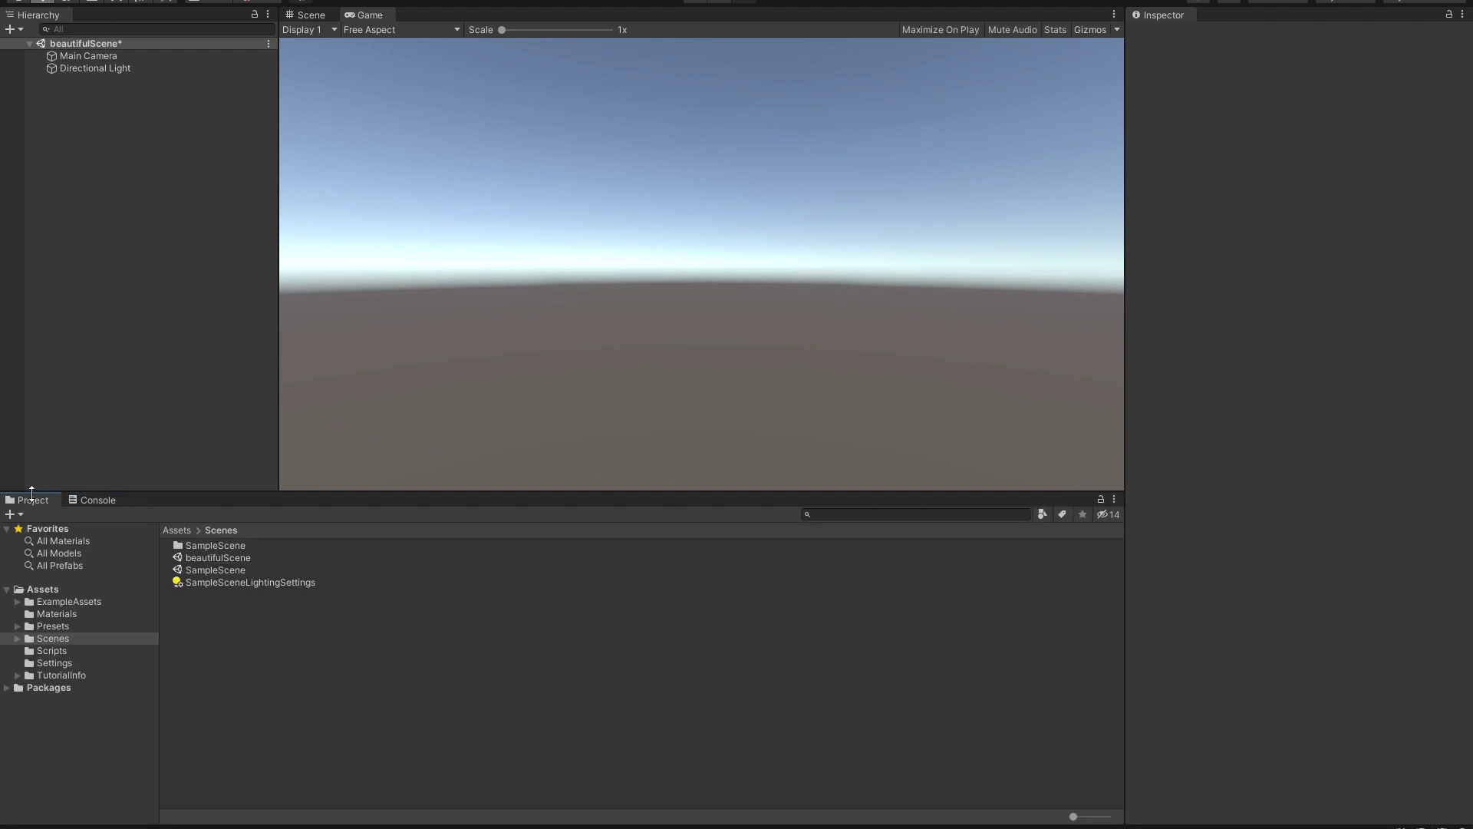
left_click(37, 591)
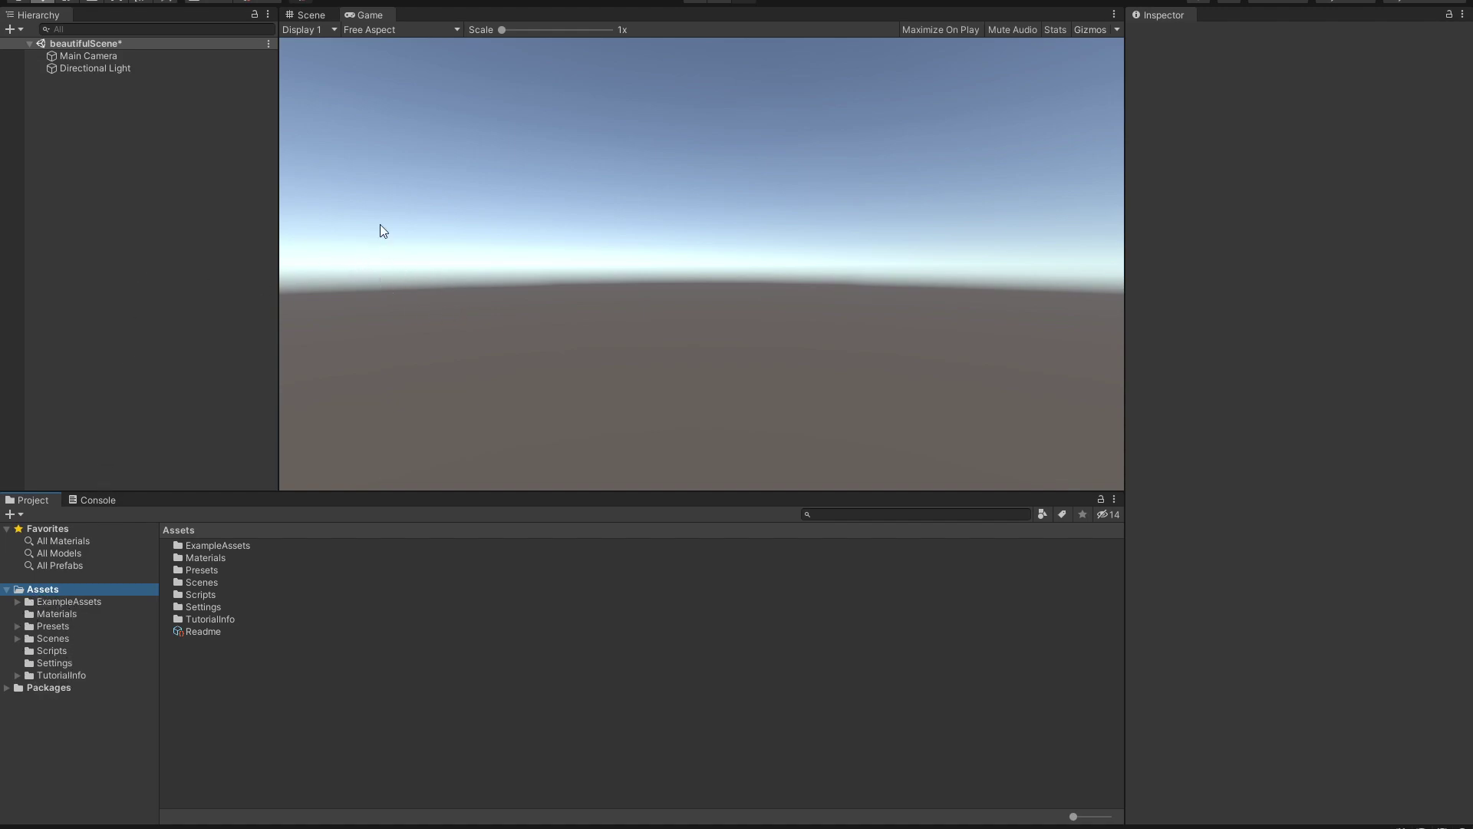
- Return to the Scene view, add a 3D plane to beautifulScene and clear the selection
left_click(333, 15)
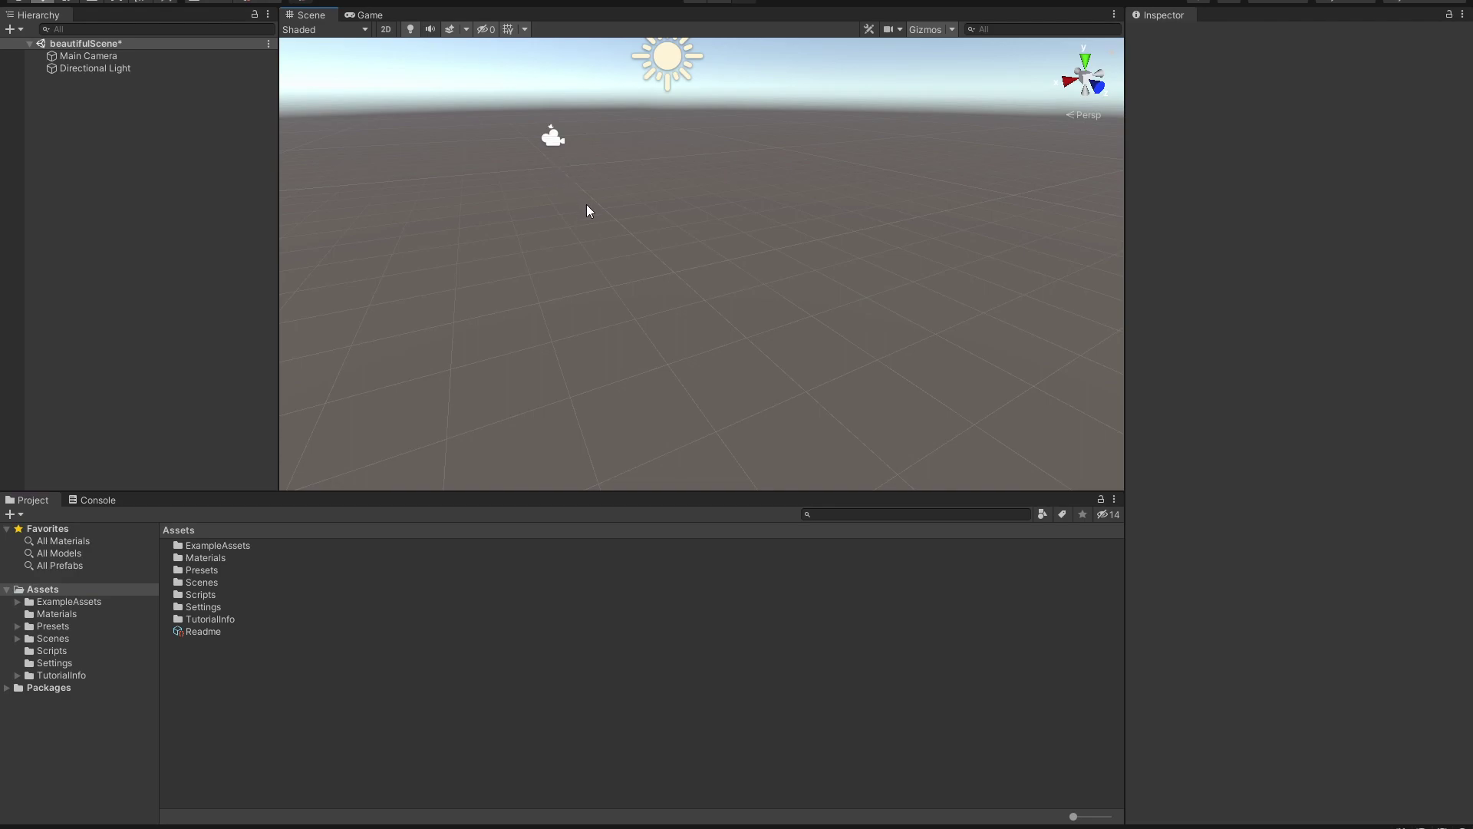
left_click_drag(586, 204, 552, 199, "alt")
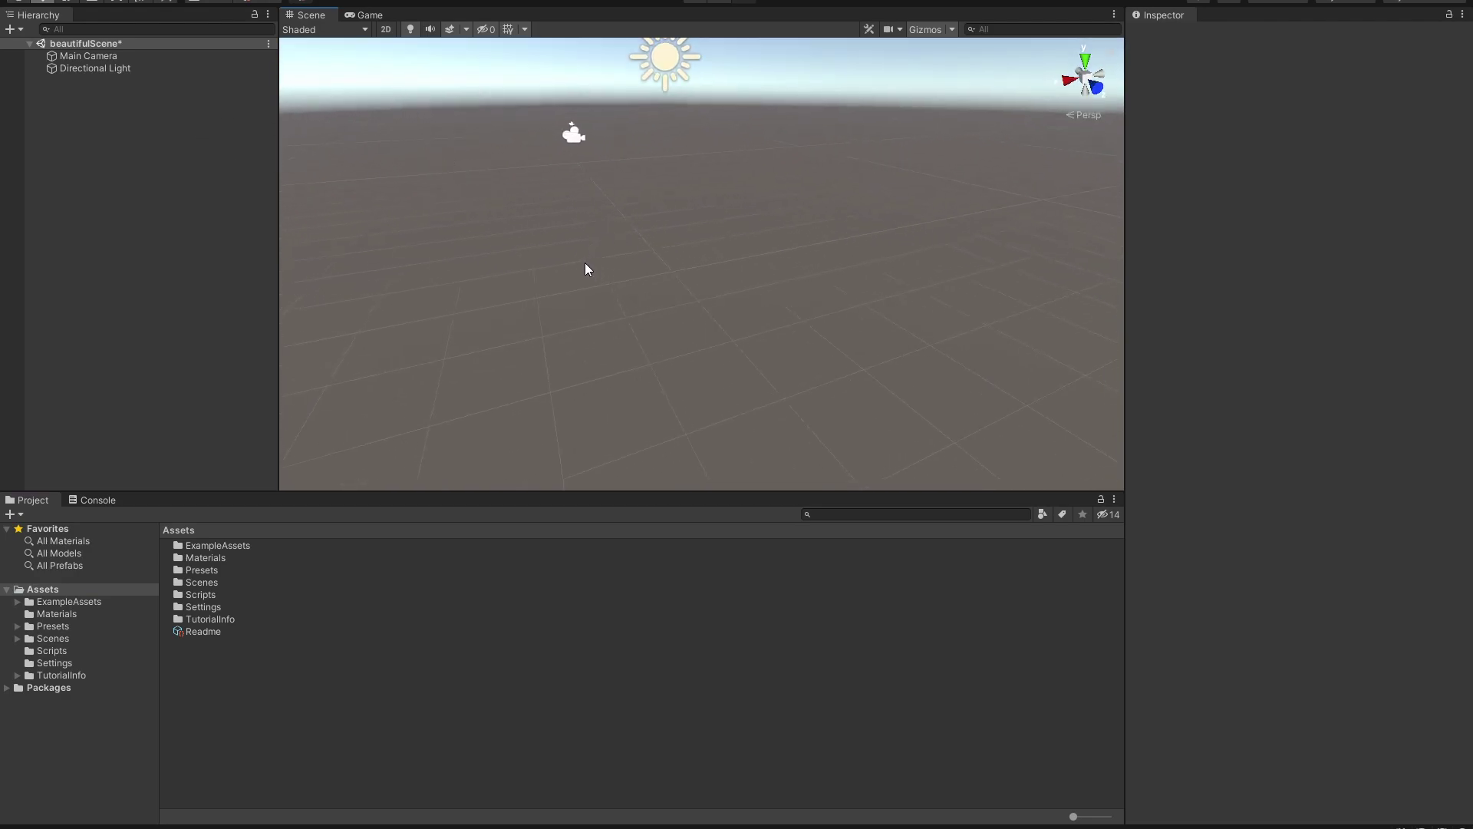
left_click_drag(474, 330, 538, 184, "alt")
right_click(209, 221)
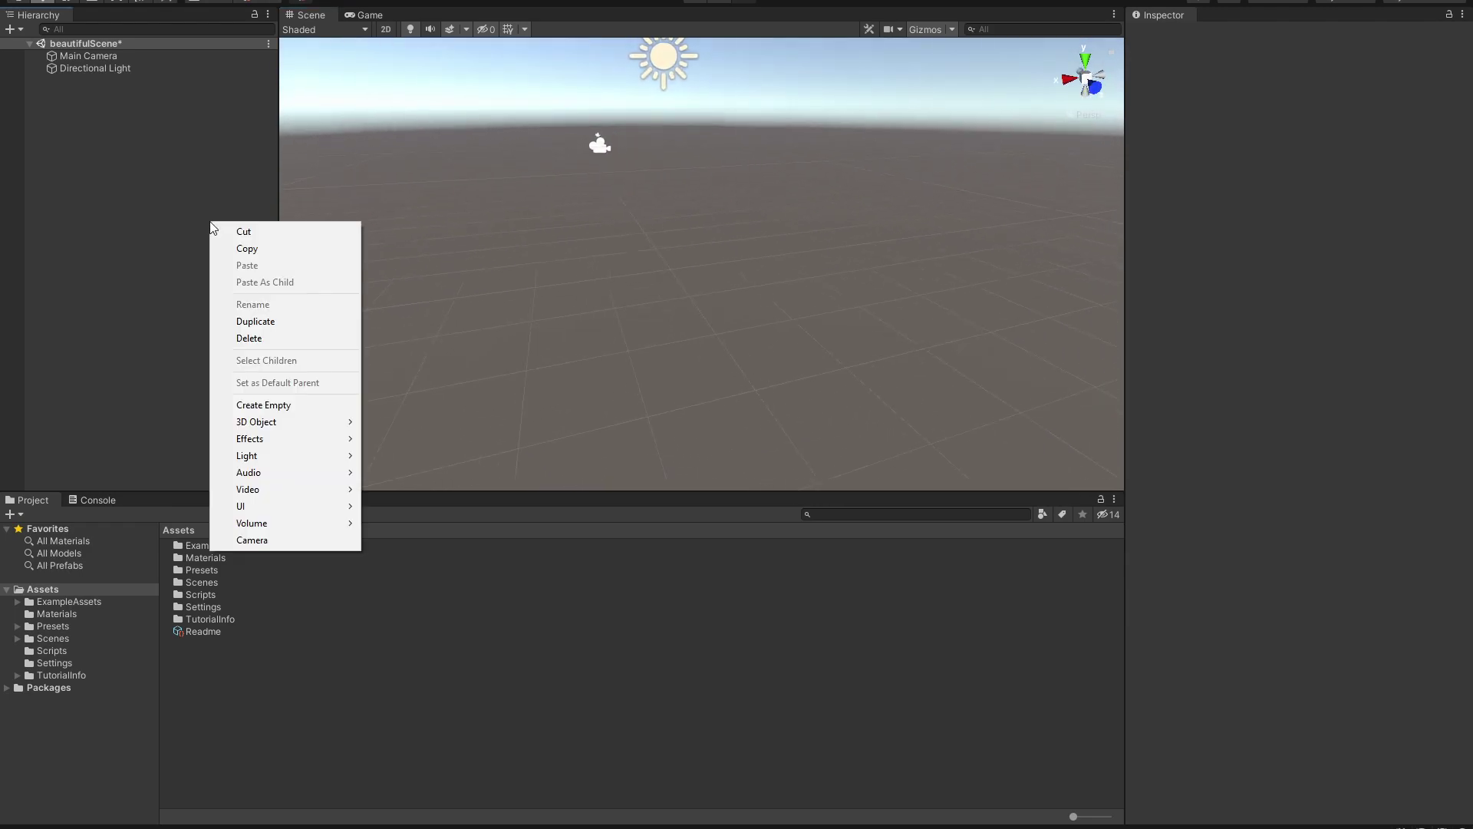
left_click(136, 203)
mouse_move(685, 265)
left_mouse_down("alt")
mouse_move(611, 269)
mouse_move(693, 256)
mouse_move(621, 329)
mouse_move(688, 285)
left_mouse_up("alt")
right_click(229, 248)
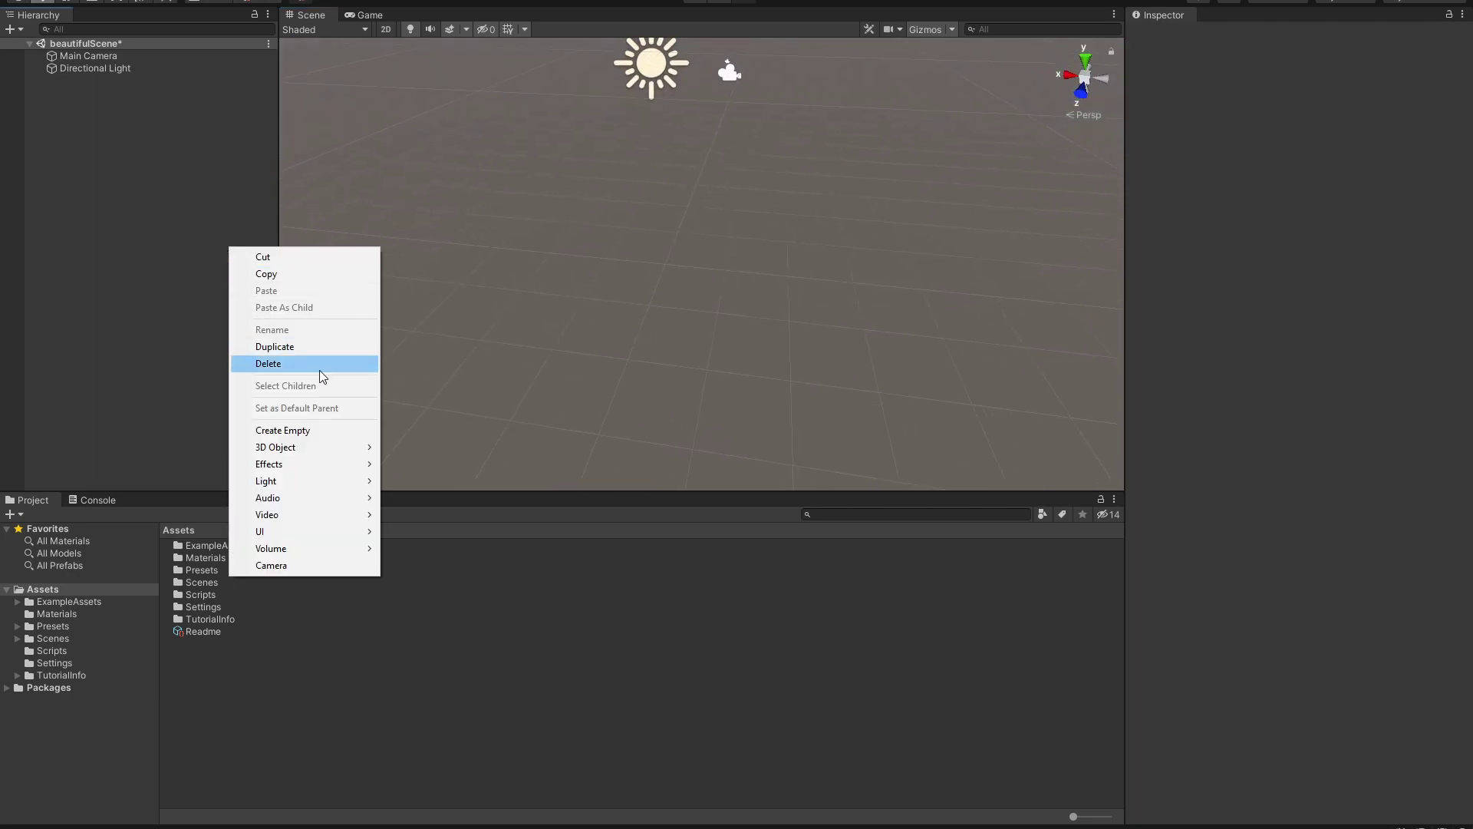
mouse_move(322, 450)
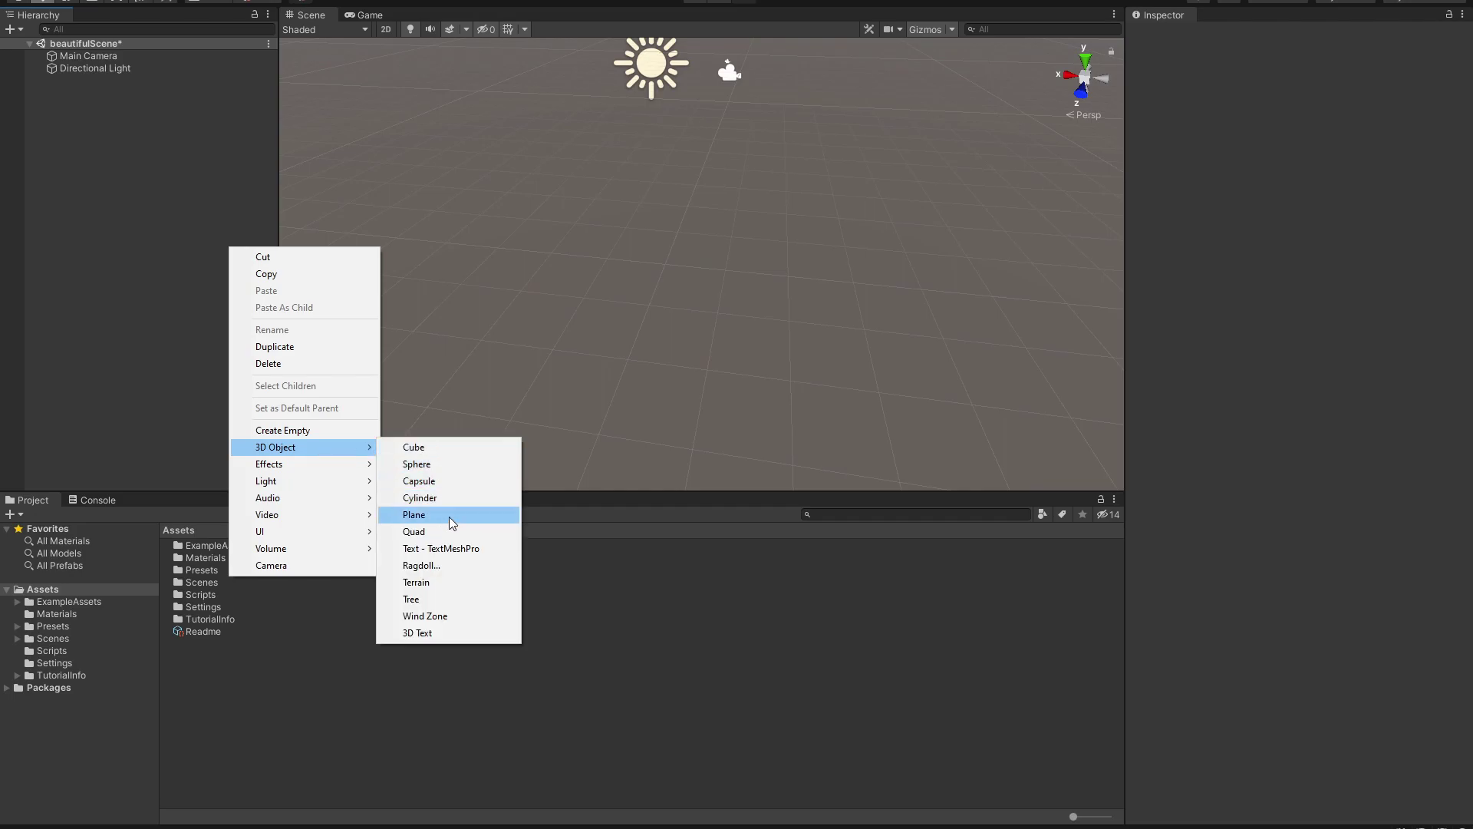
left_click(452, 530)
left_click(192, 282)
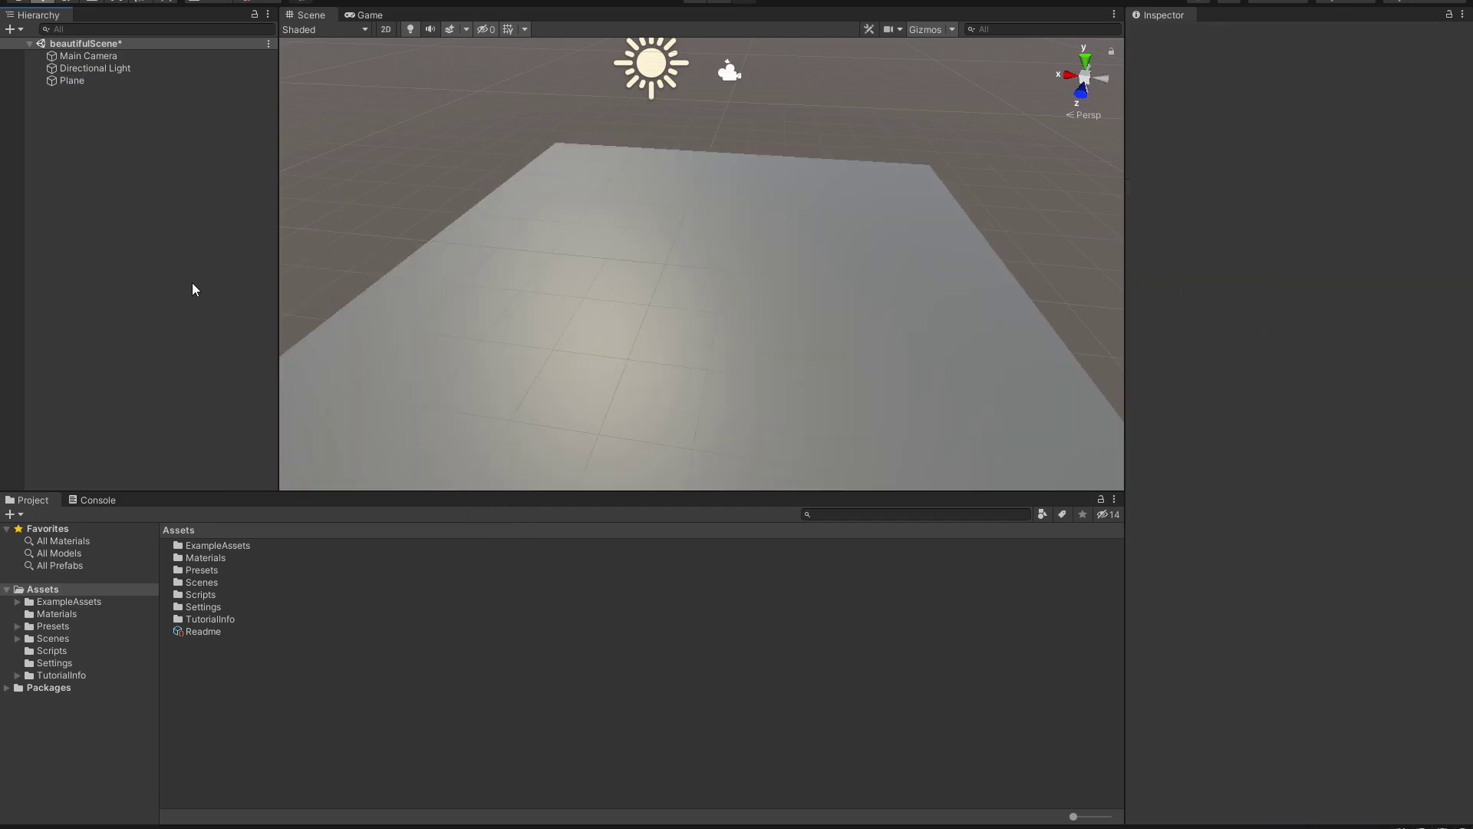
- Inspect the plane's default Lit material settings, collapse them again and open the Materials folder of the project
left_click_drag(668, 306, 743, 292, "alt")
left_click(742, 291)
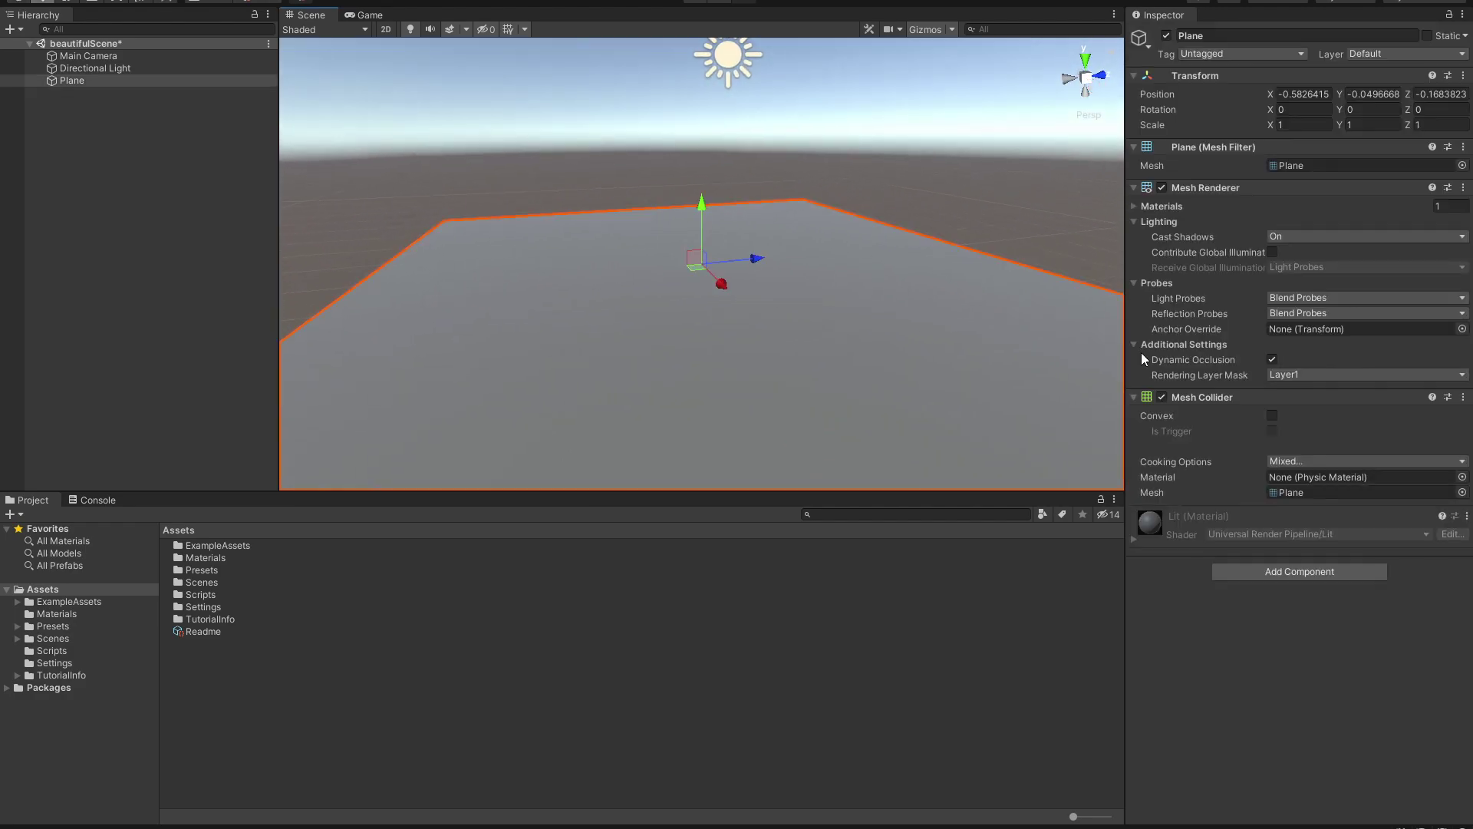
left_click(1193, 528)
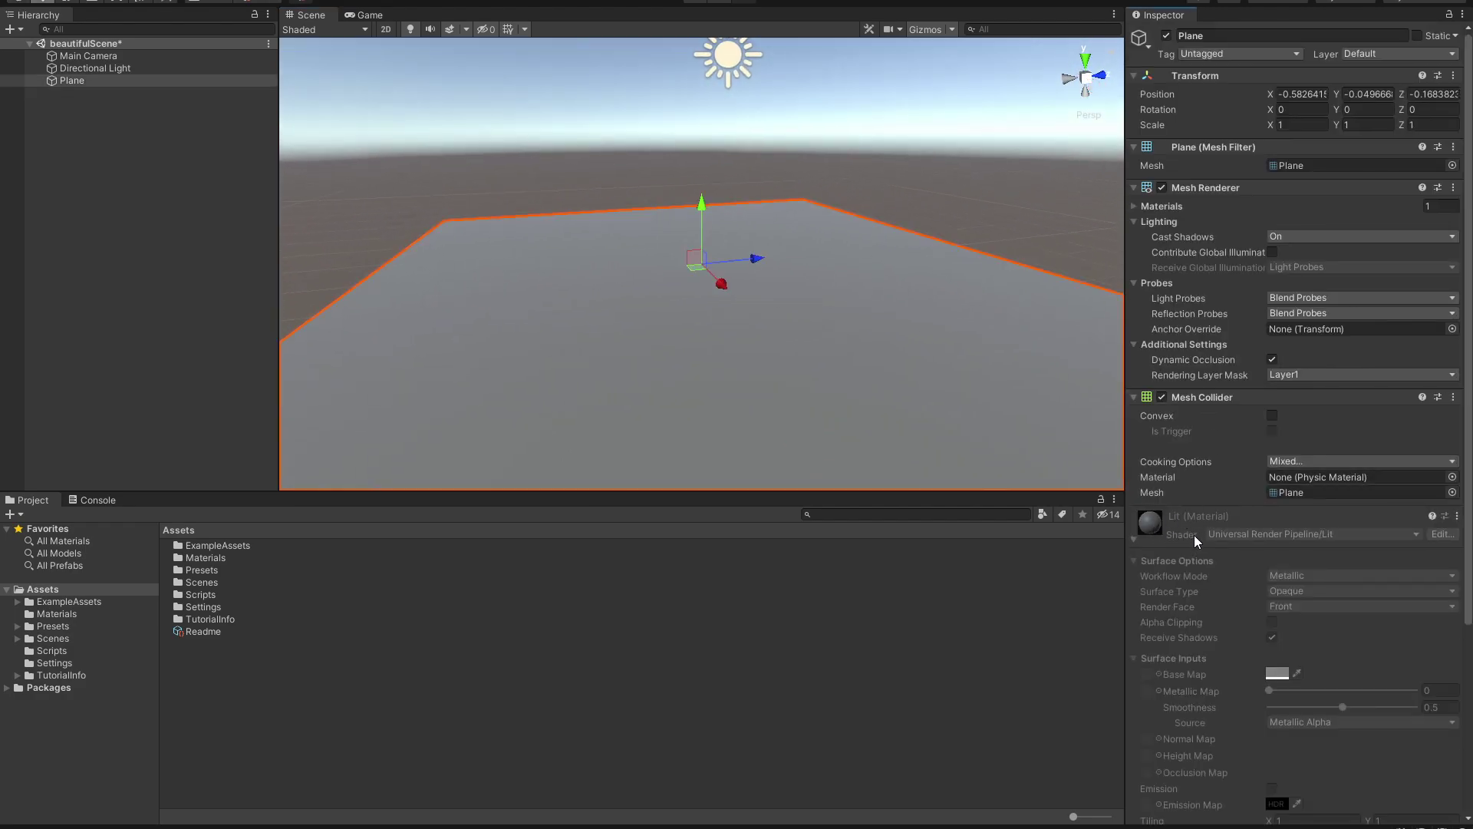
left_click(1182, 526)
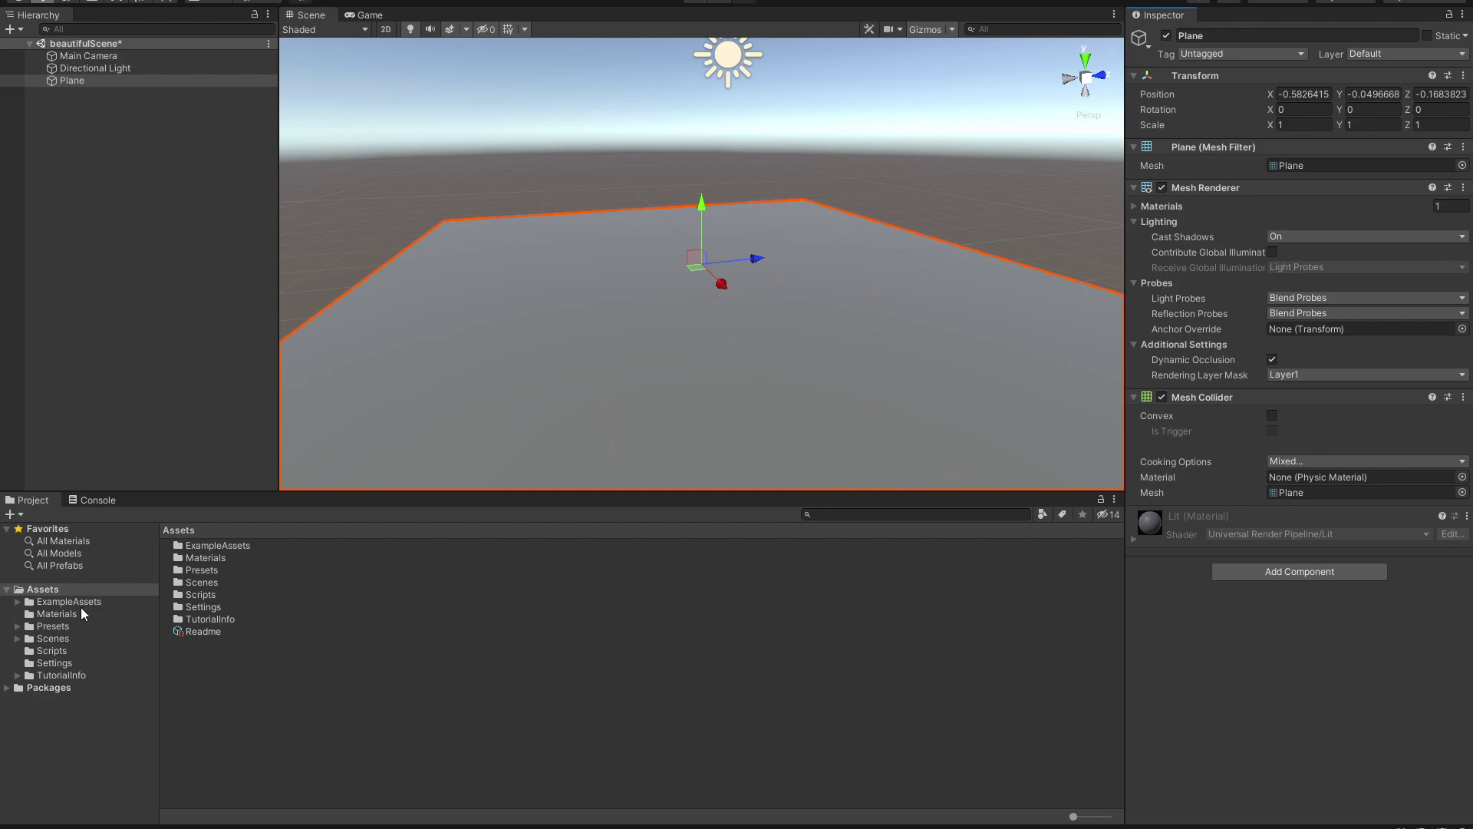
left_click(57, 614)
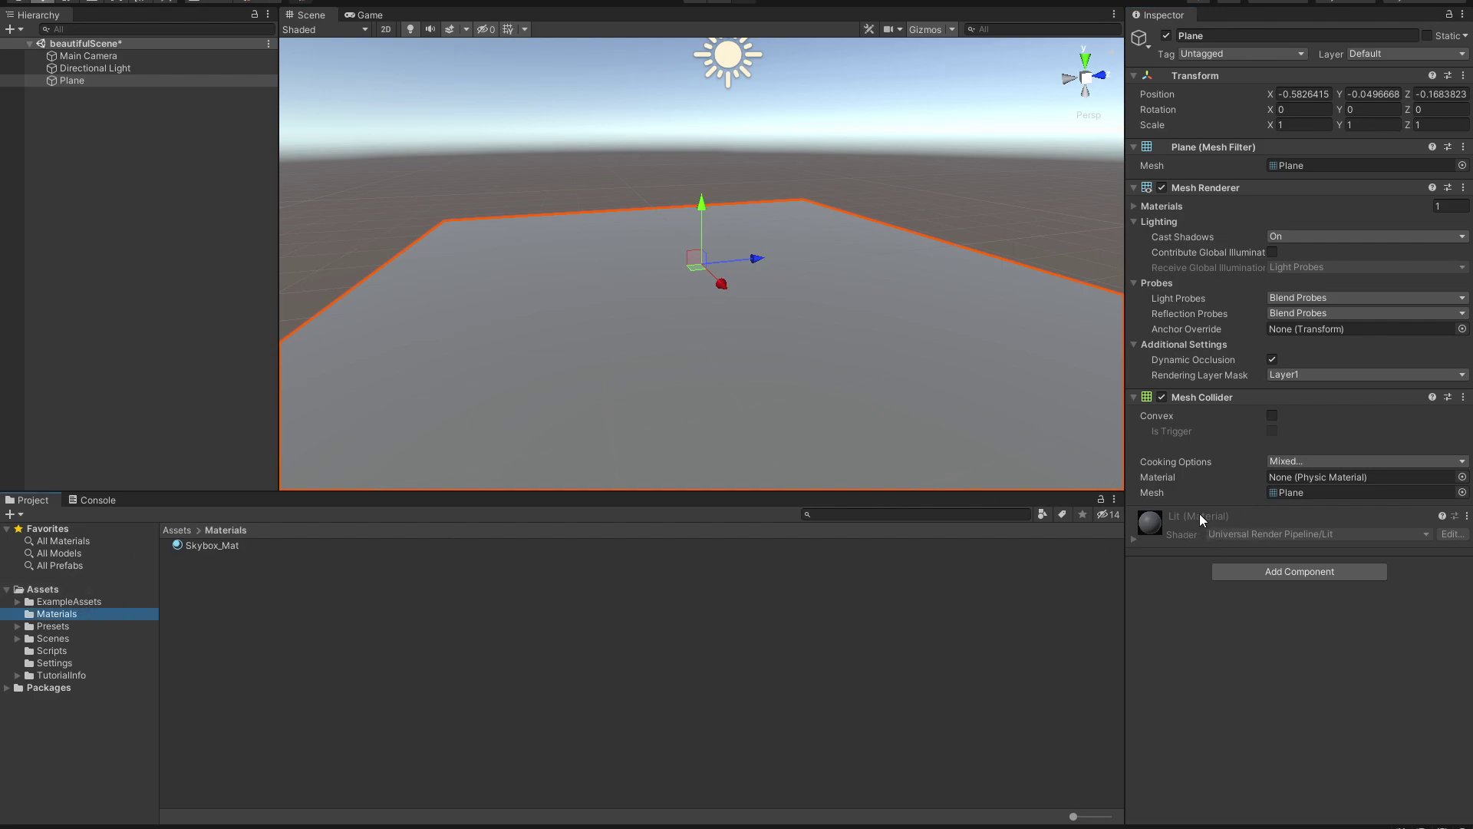
left_click_drag(675, 384, 649, 296, "alt")
right_click(482, 628)
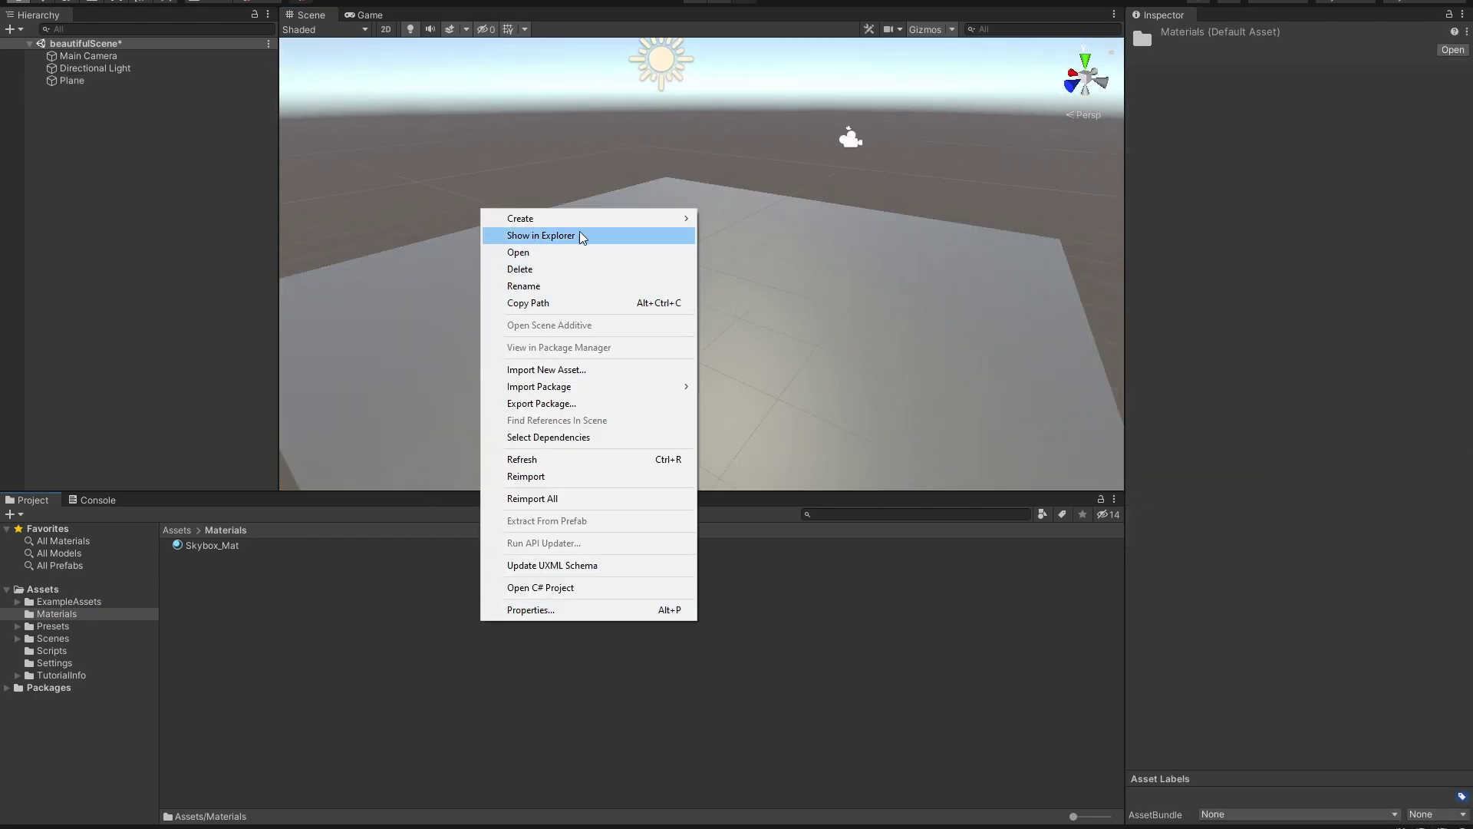
mouse_move(588, 218)
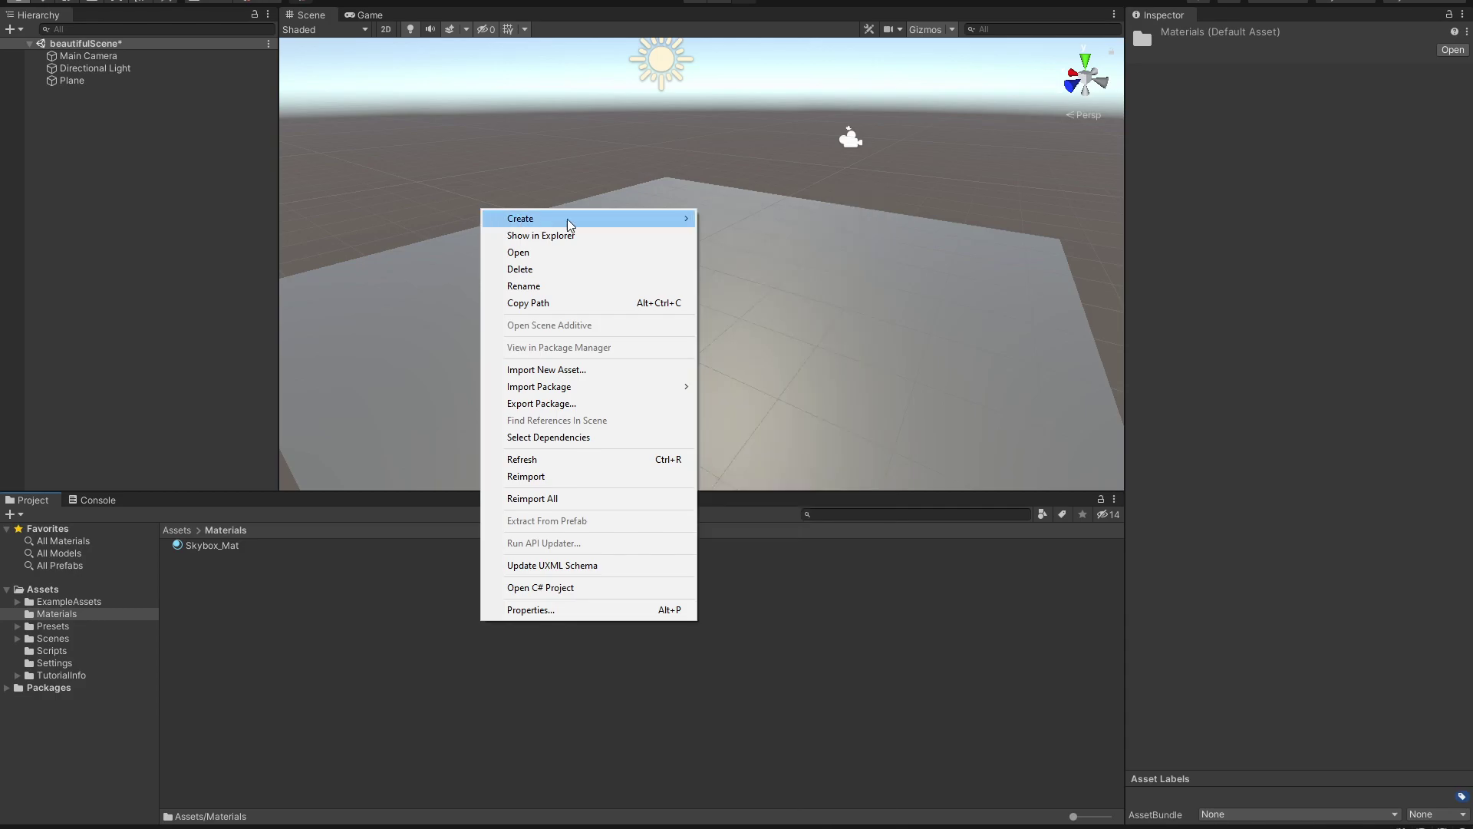
left_click(329, 606)
right_click(274, 605)
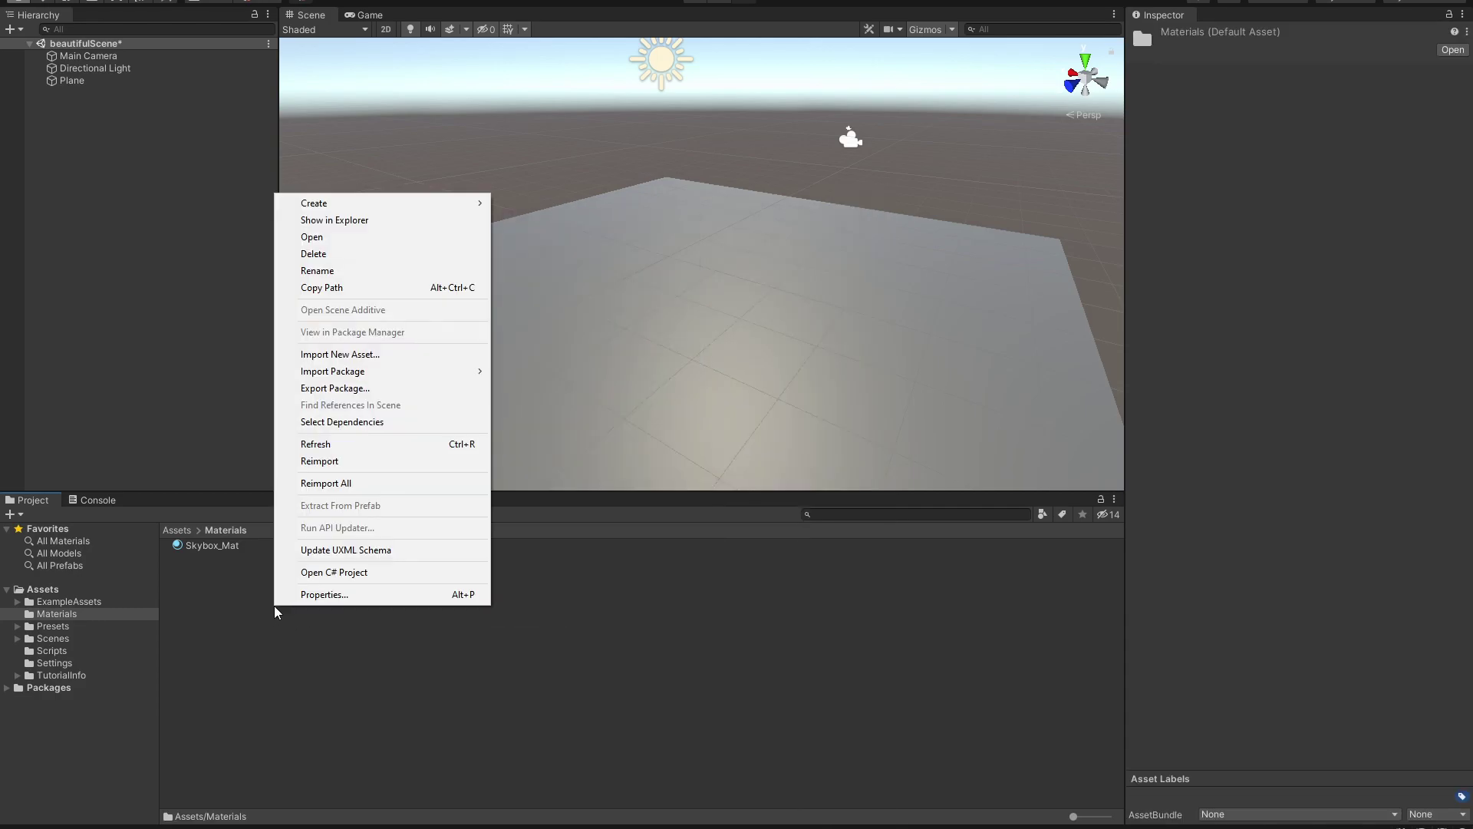
left_click(222, 627)
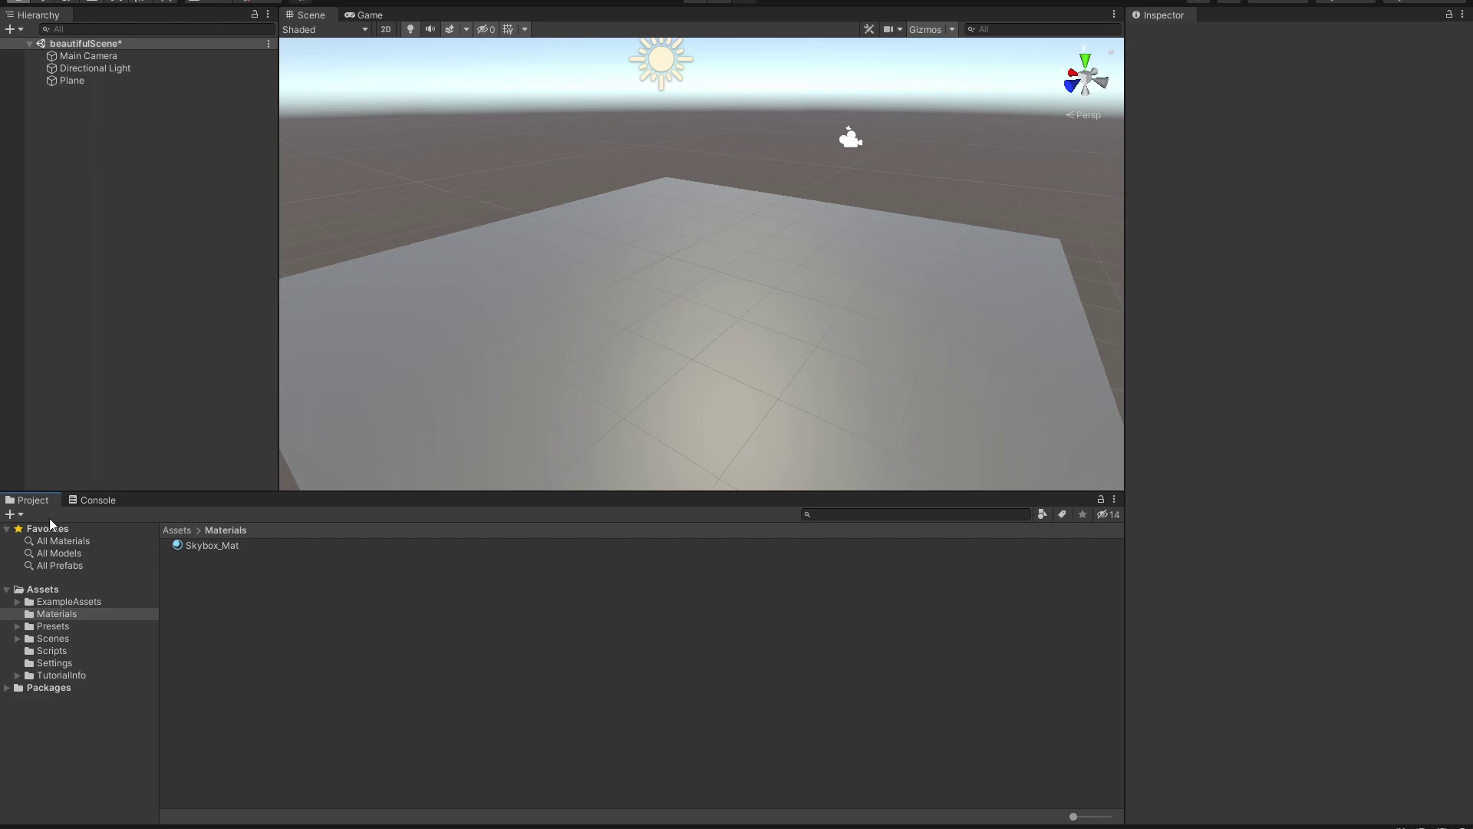
- Create a new material named ground in the Materials folder
right_click(300, 628)
mouse_move(395, 228)
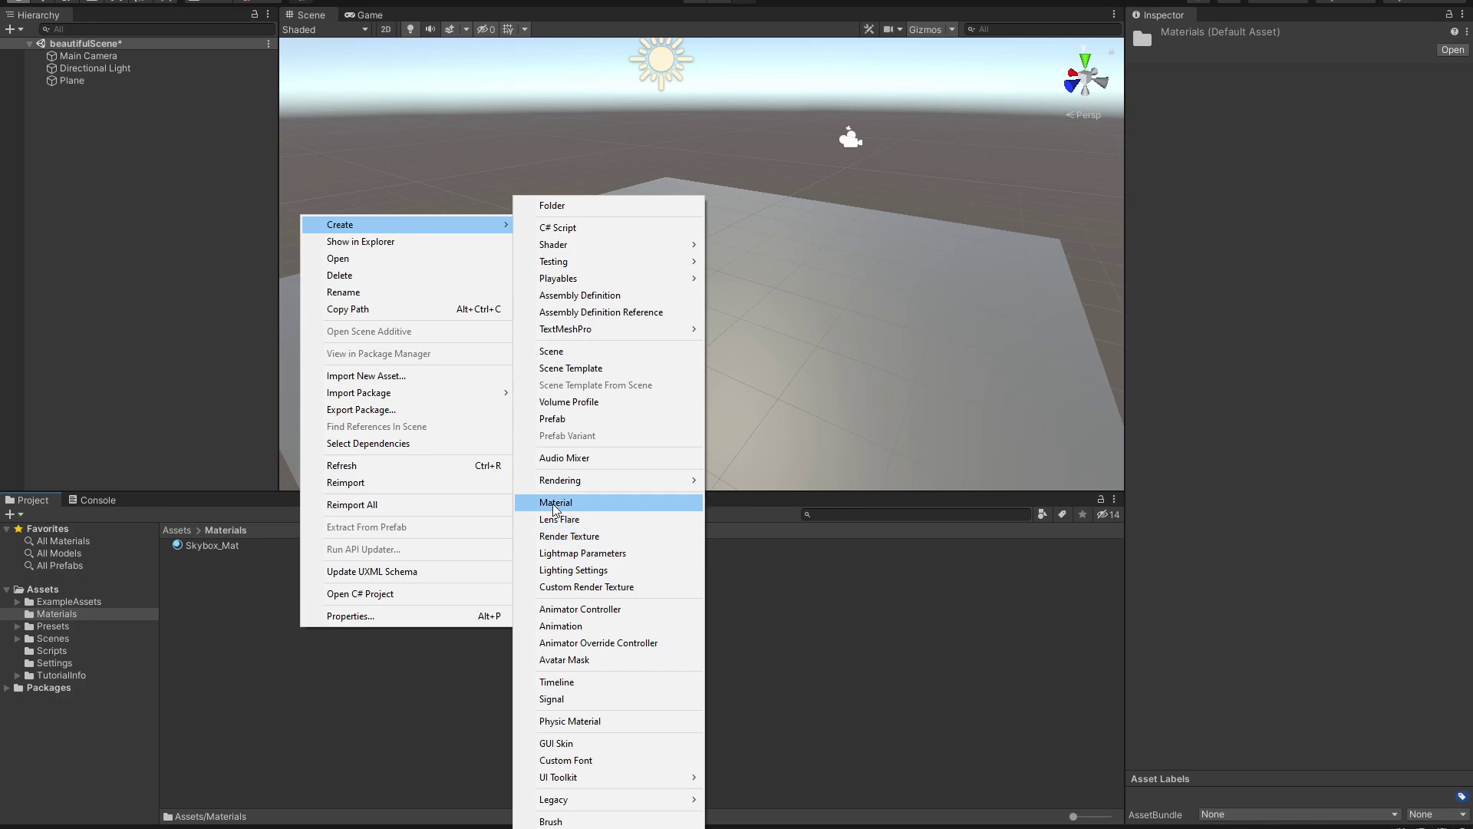
left_click(573, 504)
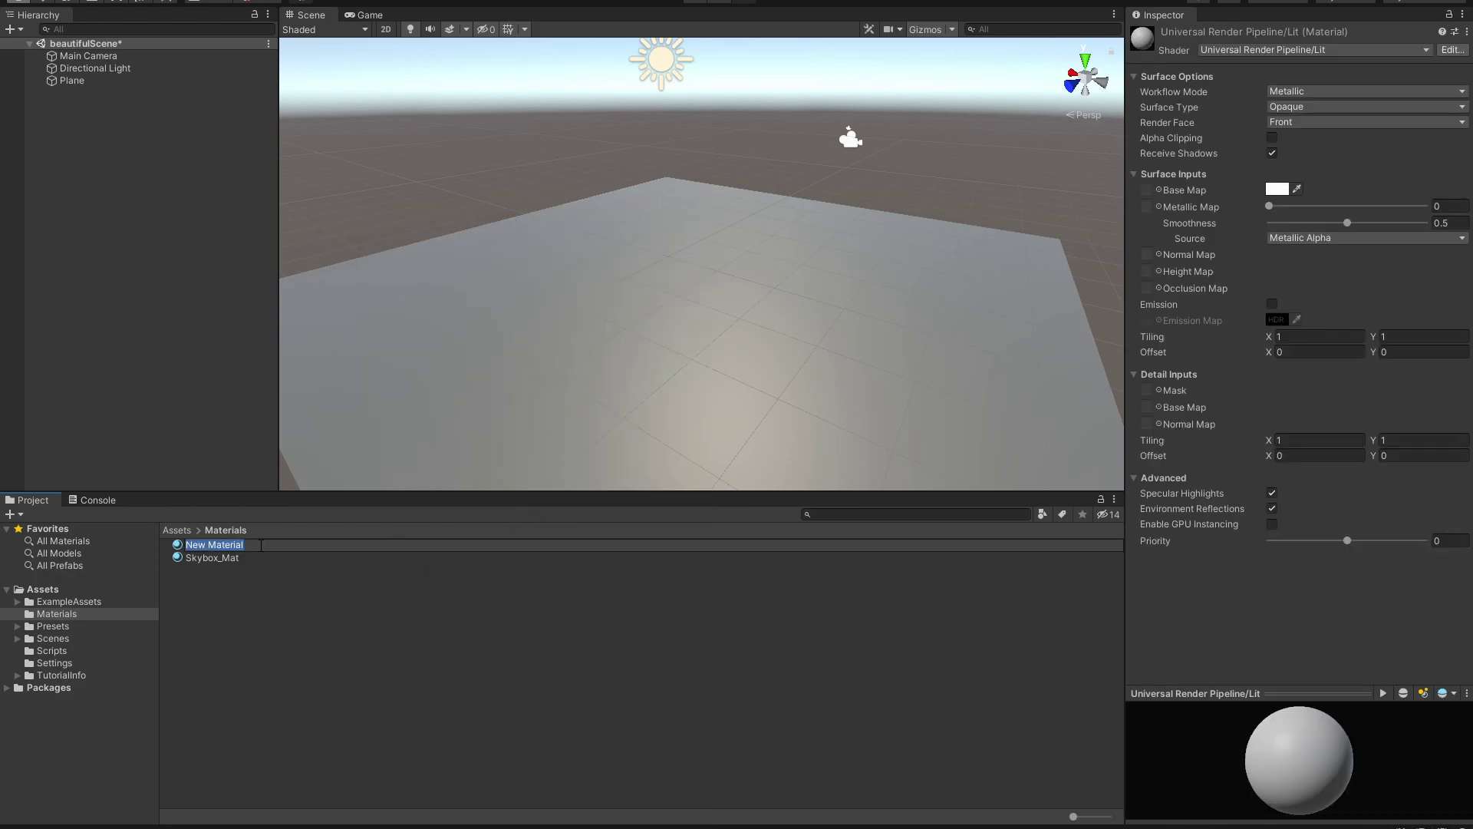
type("ground")
key("Return")
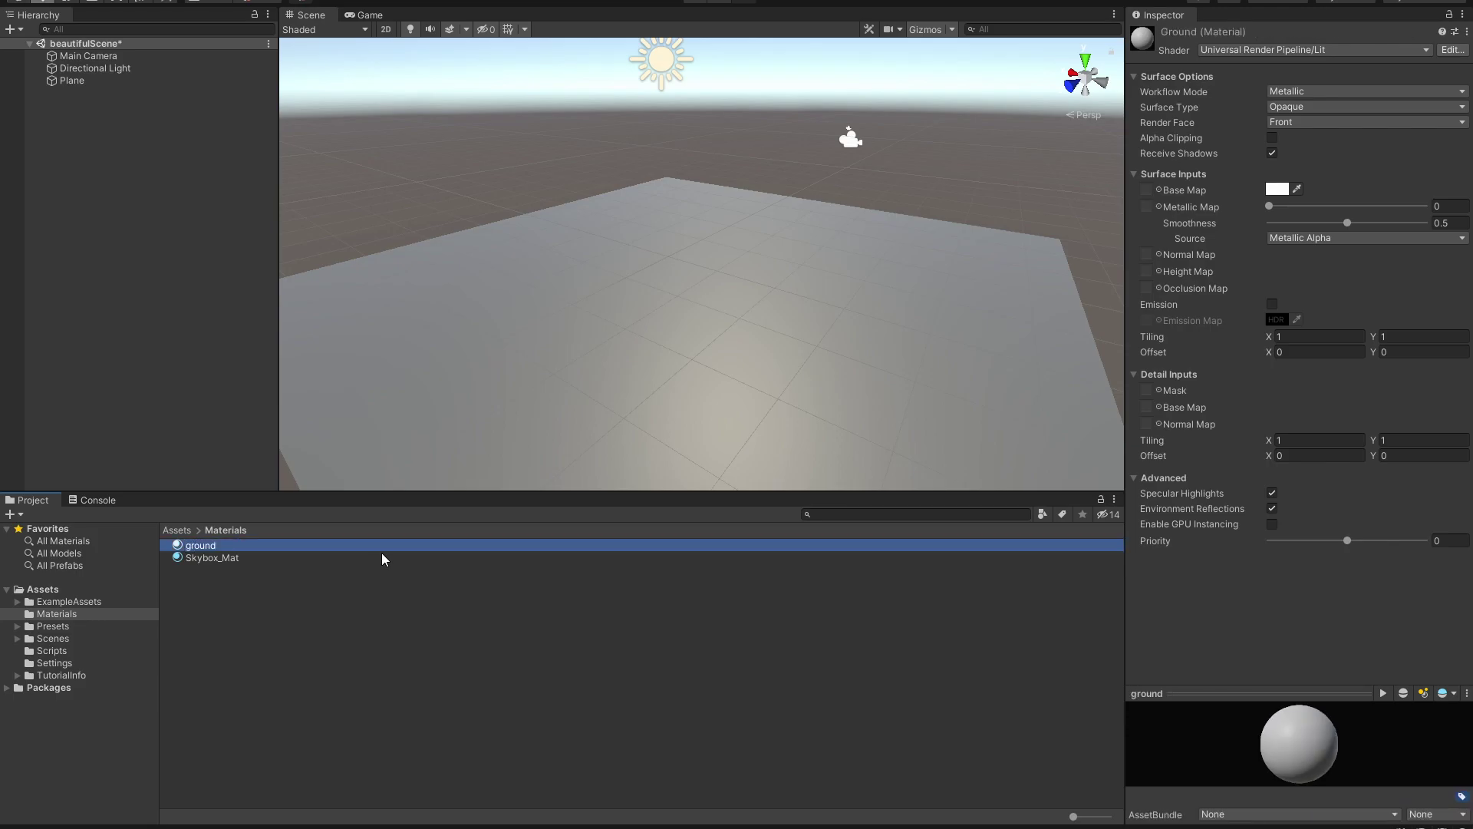
- Apply the ground material to the plane in the Scene view
left_click_drag(228, 542, 410, 460)
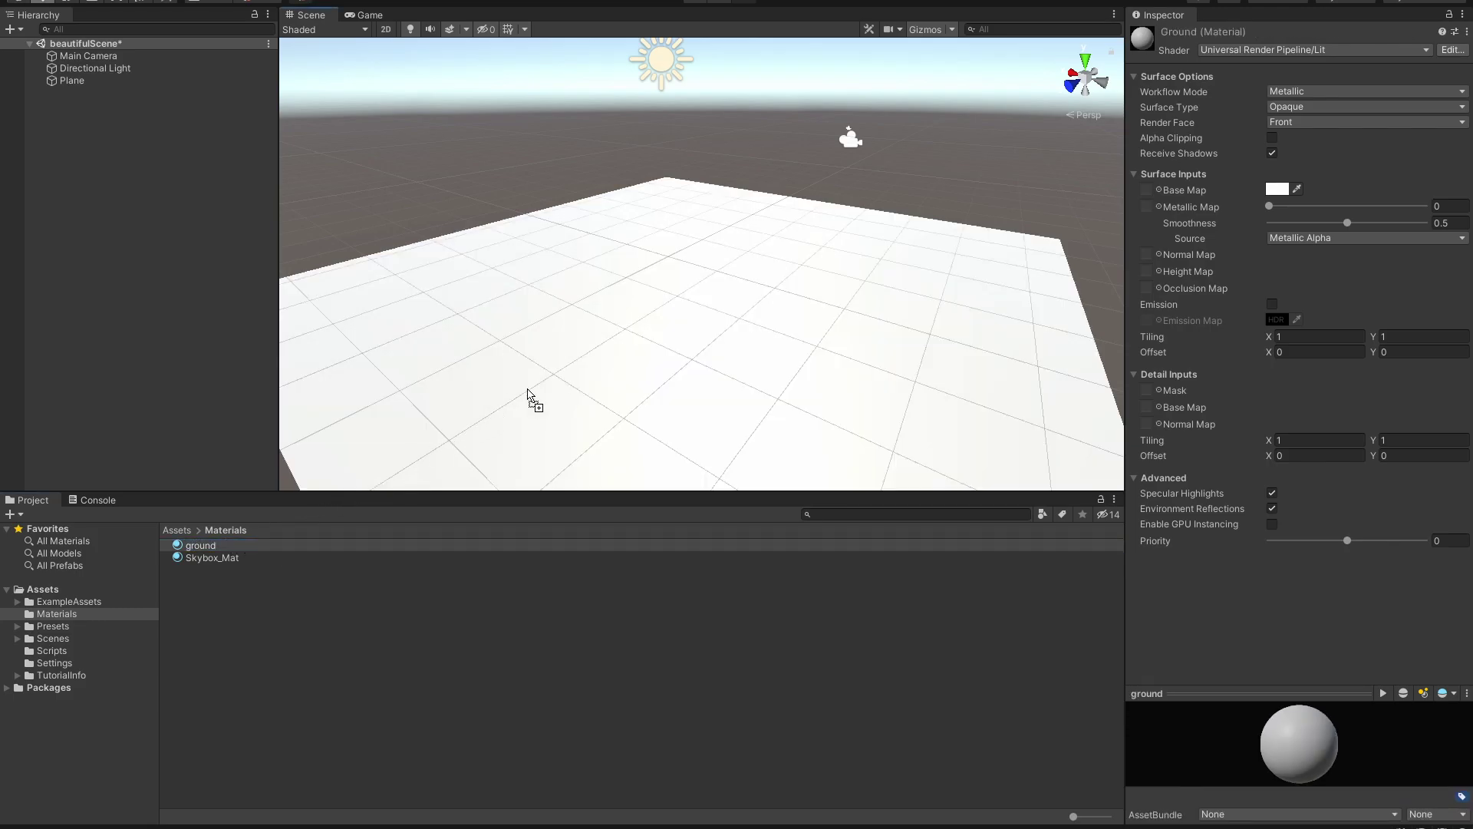
left_click_drag(527, 389, 528, 388)
left_click_drag(534, 379, 774, 332, "alt")
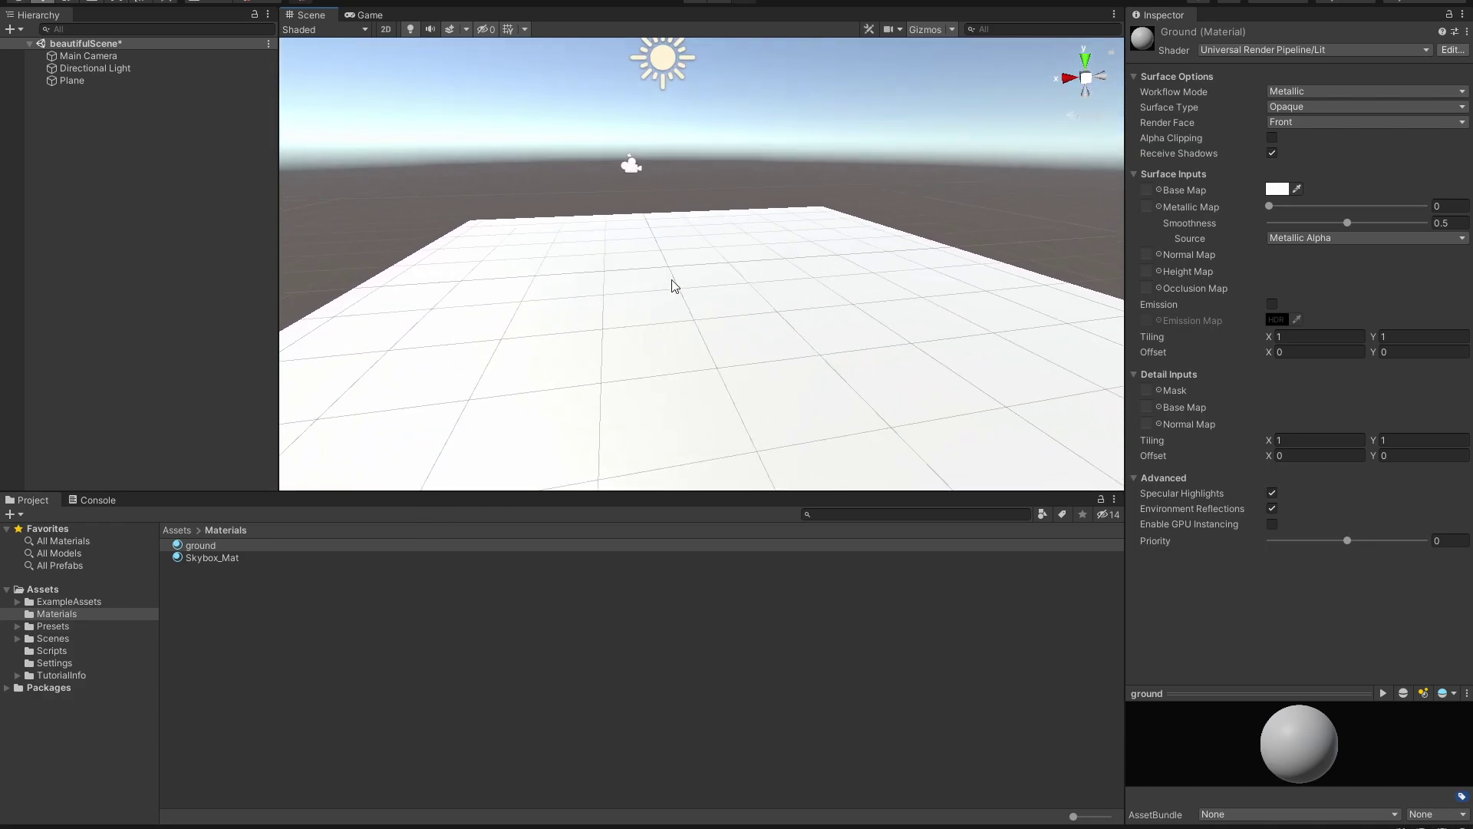
right_click_drag(674, 286, 770, 300)
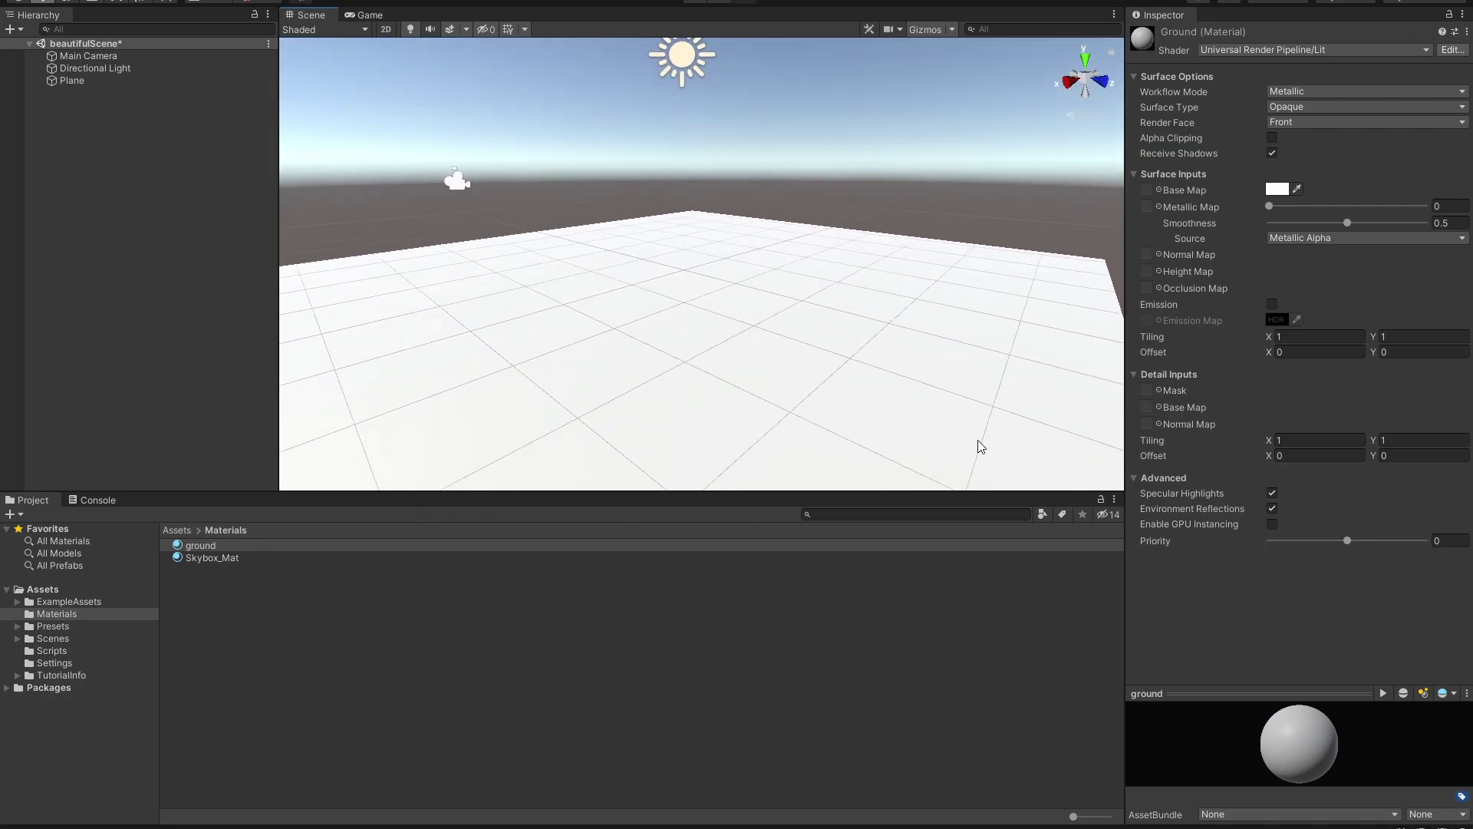
- Change the ground material's Base Map colour to light grey
left_click(1277, 189)
left_click_drag(1333, 291, 1281, 287)
left_click(1447, 172)
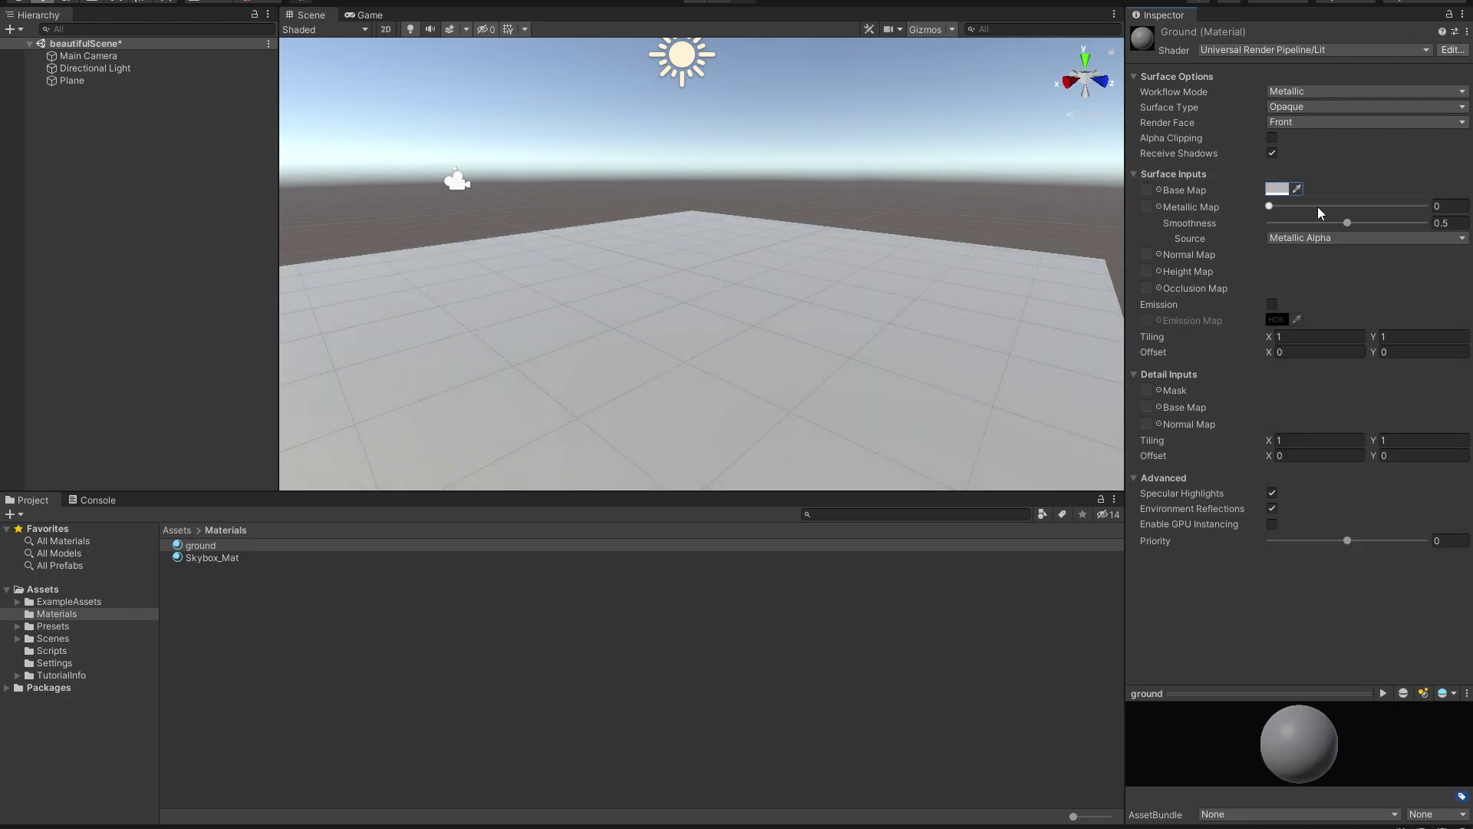
- Keep the ground material's Metallic Map at 0, try Smoothness at 0 and 1, and settle it at about 0.454
left_click_drag(1318, 205, 1220, 210)
left_click_drag(1349, 222, 1153, 210)
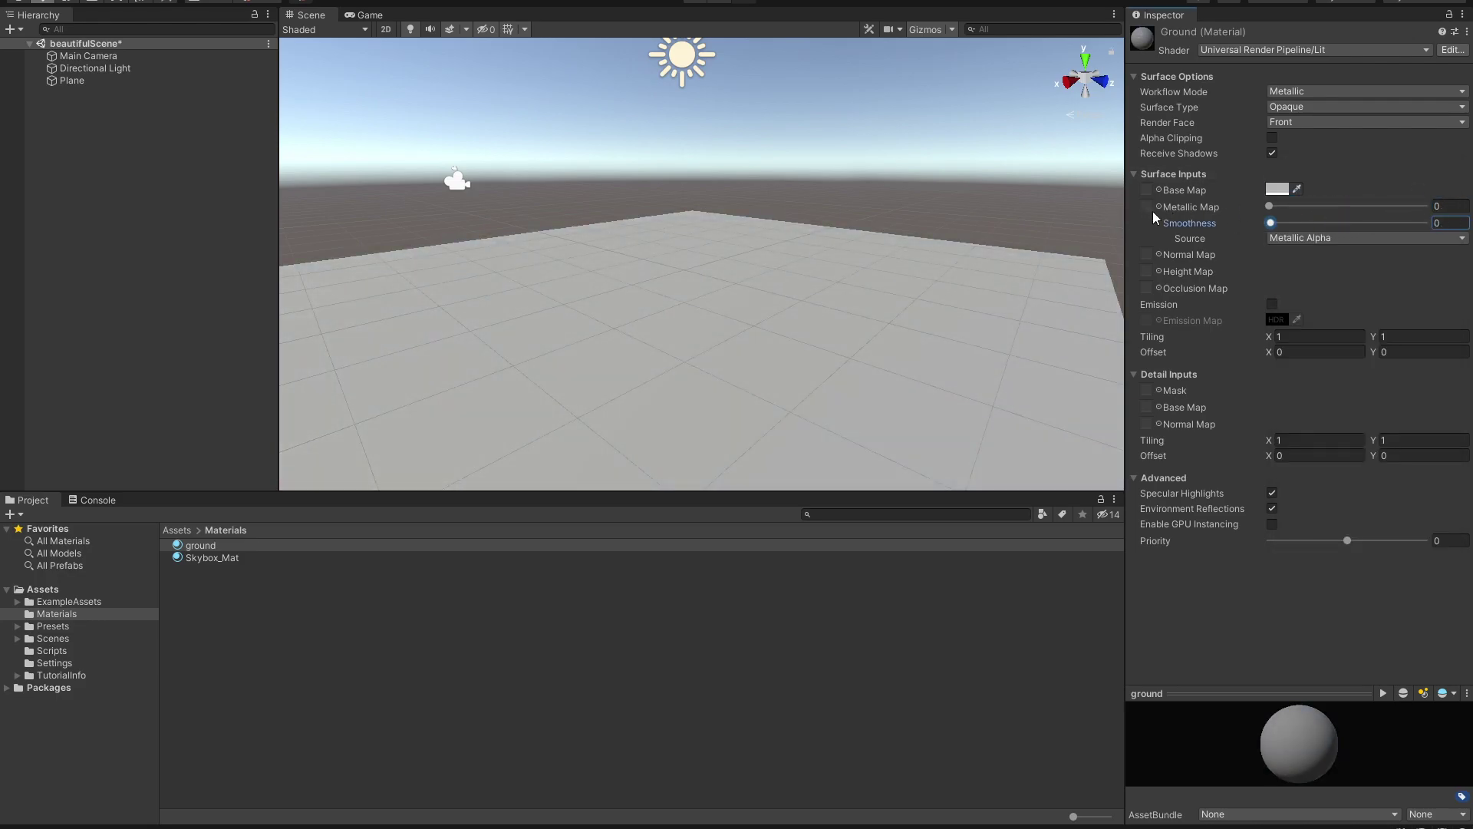
left_click_drag(765, 368, 590, 362, "alt")
left_click_drag(1351, 222, 1450, 224)
left_click_drag(921, 230, 1280, 251, "alt")
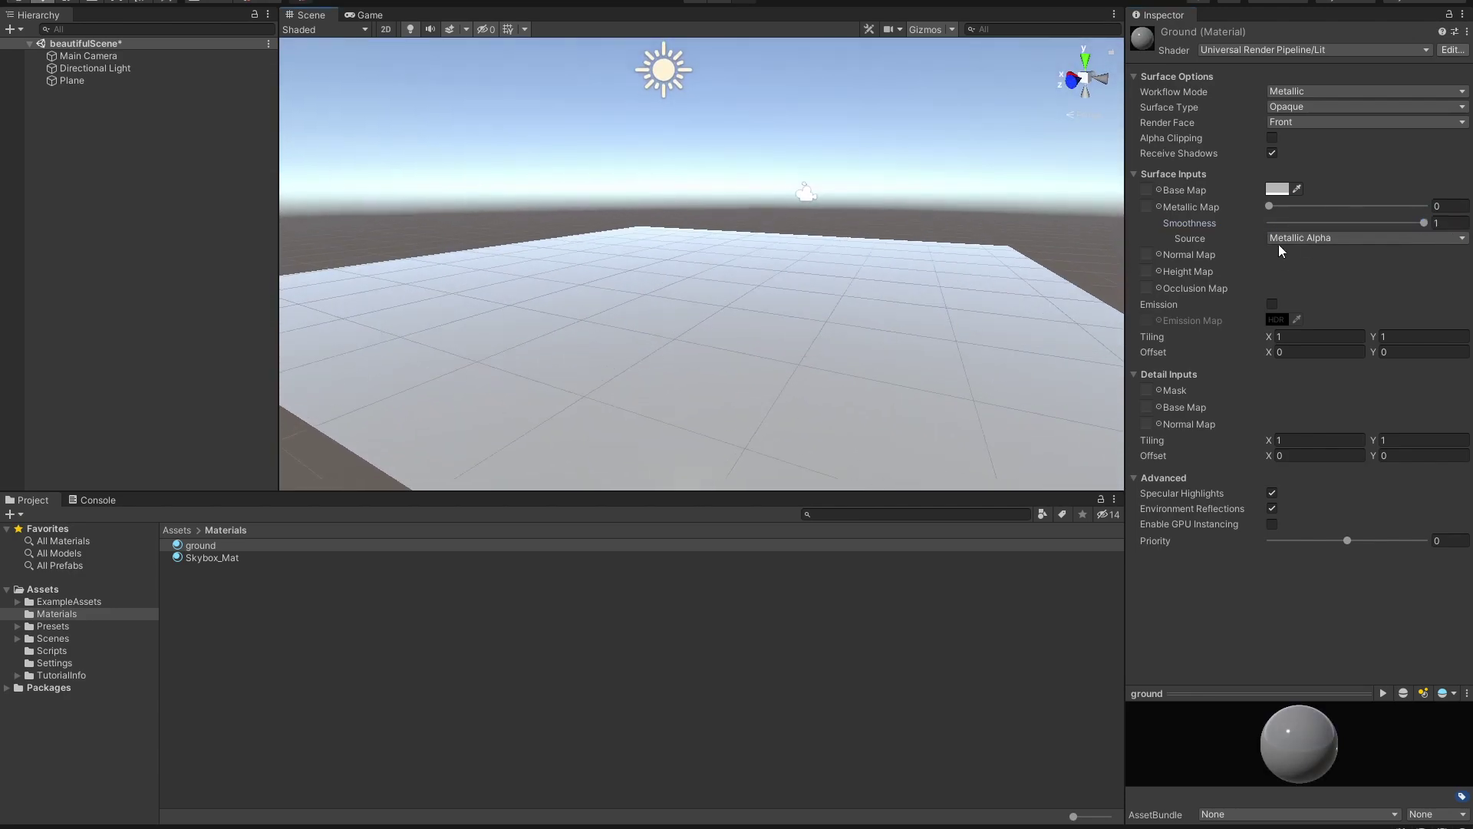
left_click_drag(1372, 223, 1342, 224)
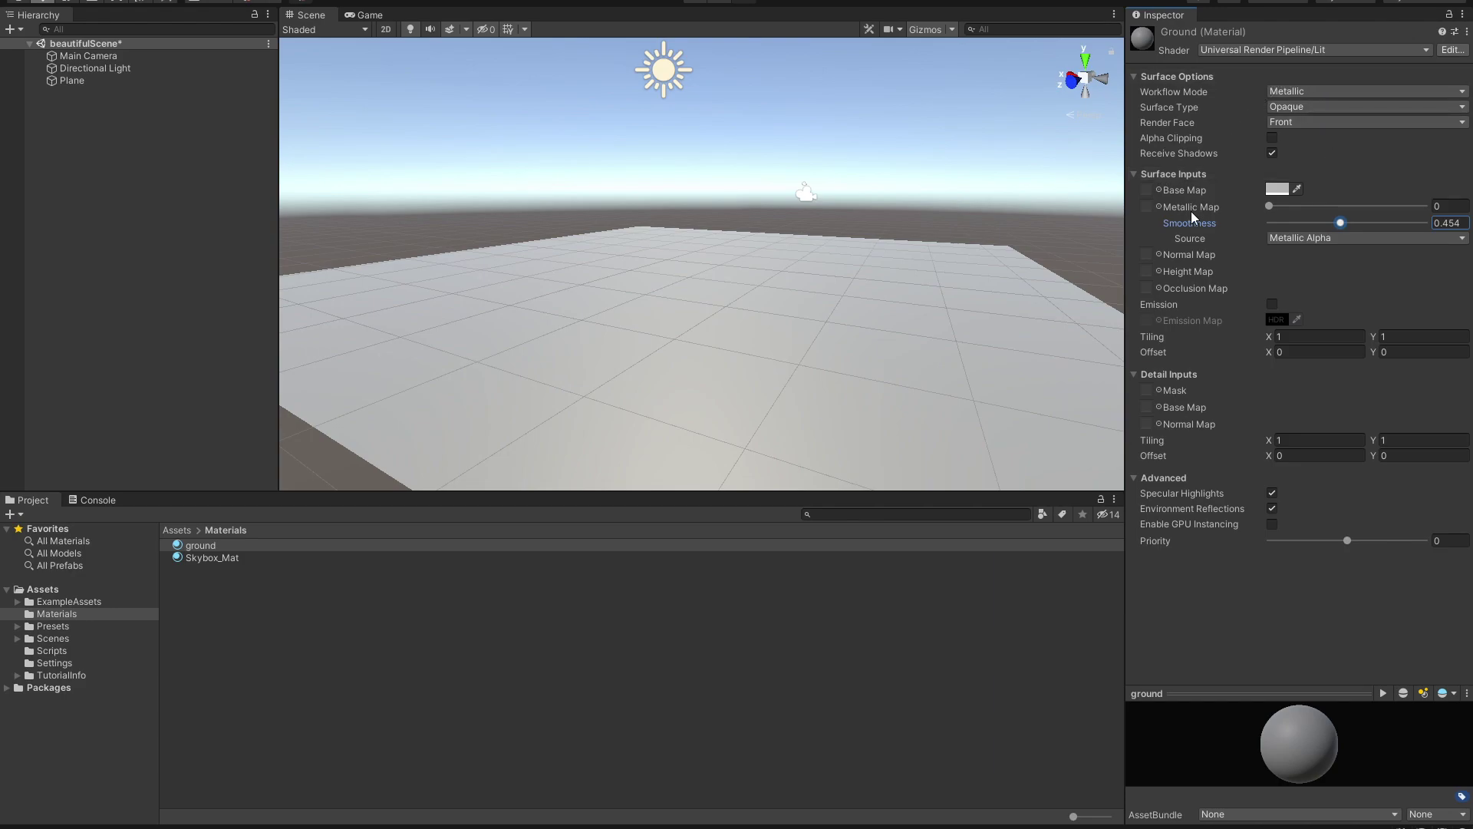
left_click_drag(826, 316, 753, 321, "alt")
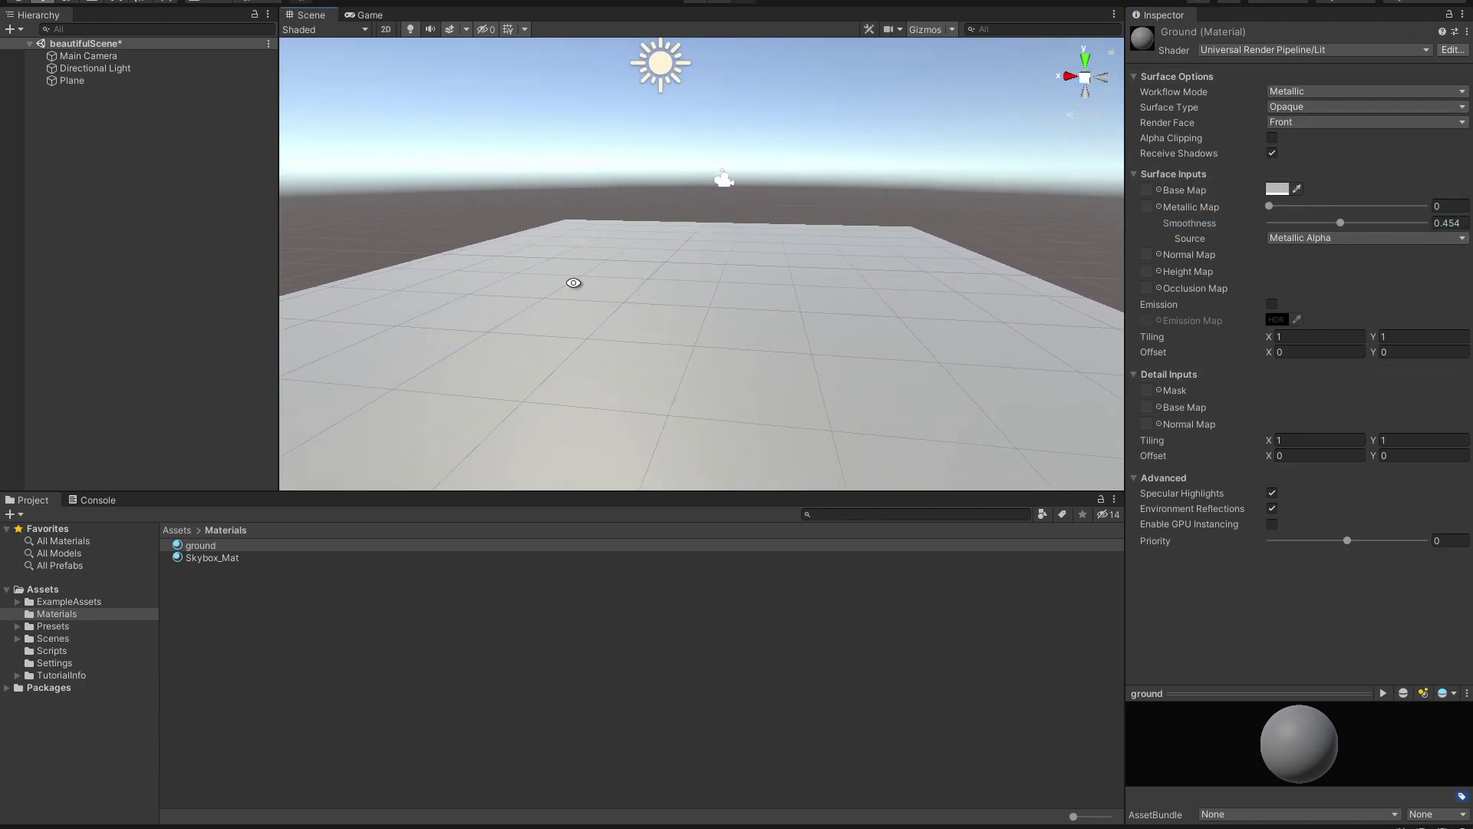
- Select the plane, view it from different angles and add a 3D cube at its centre
left_click(122, 81)
left_click_drag(578, 294, 728, 300, "alt")
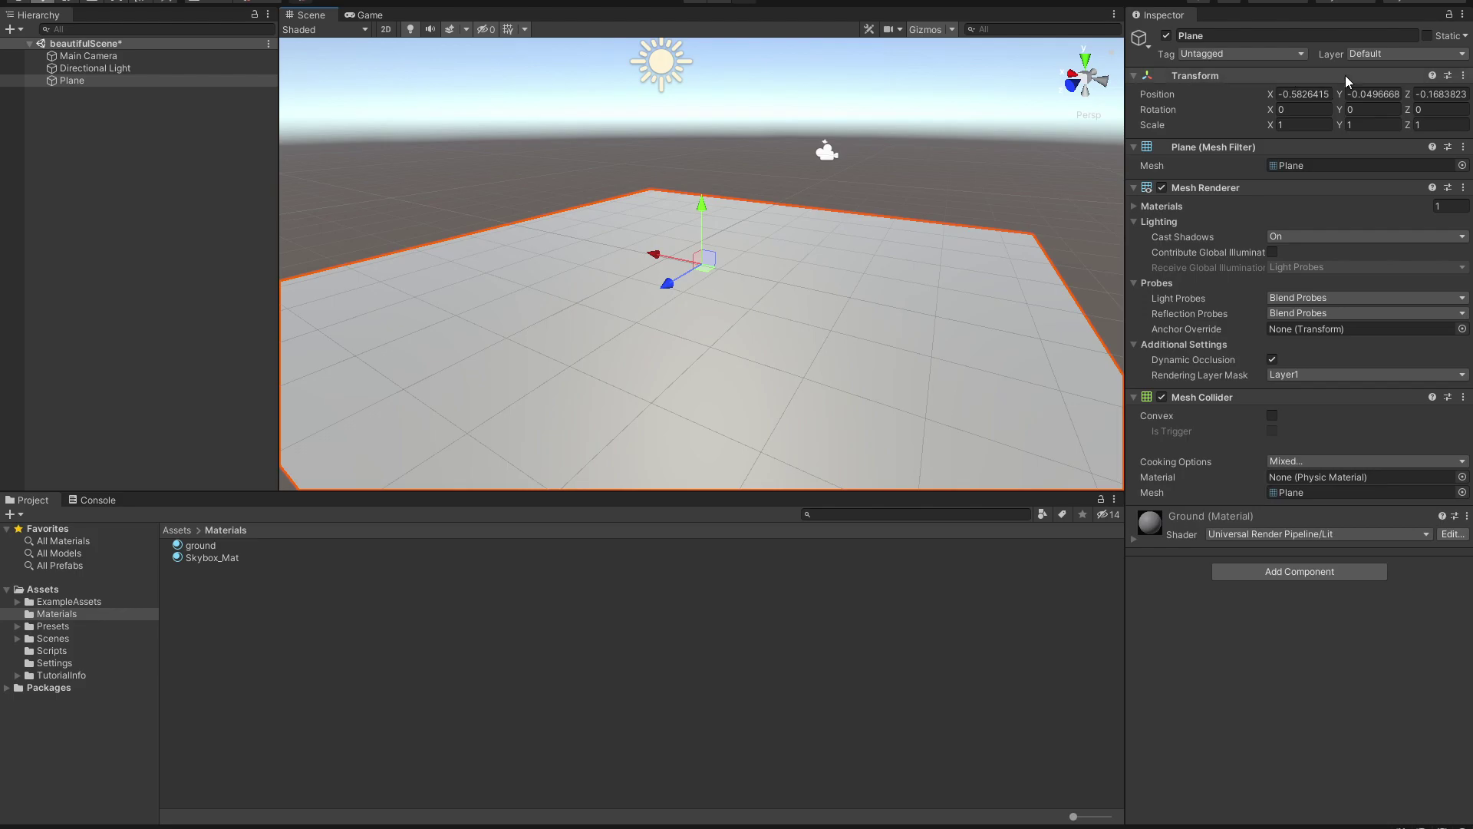
left_click_drag(706, 305, 798, 276, "alt")
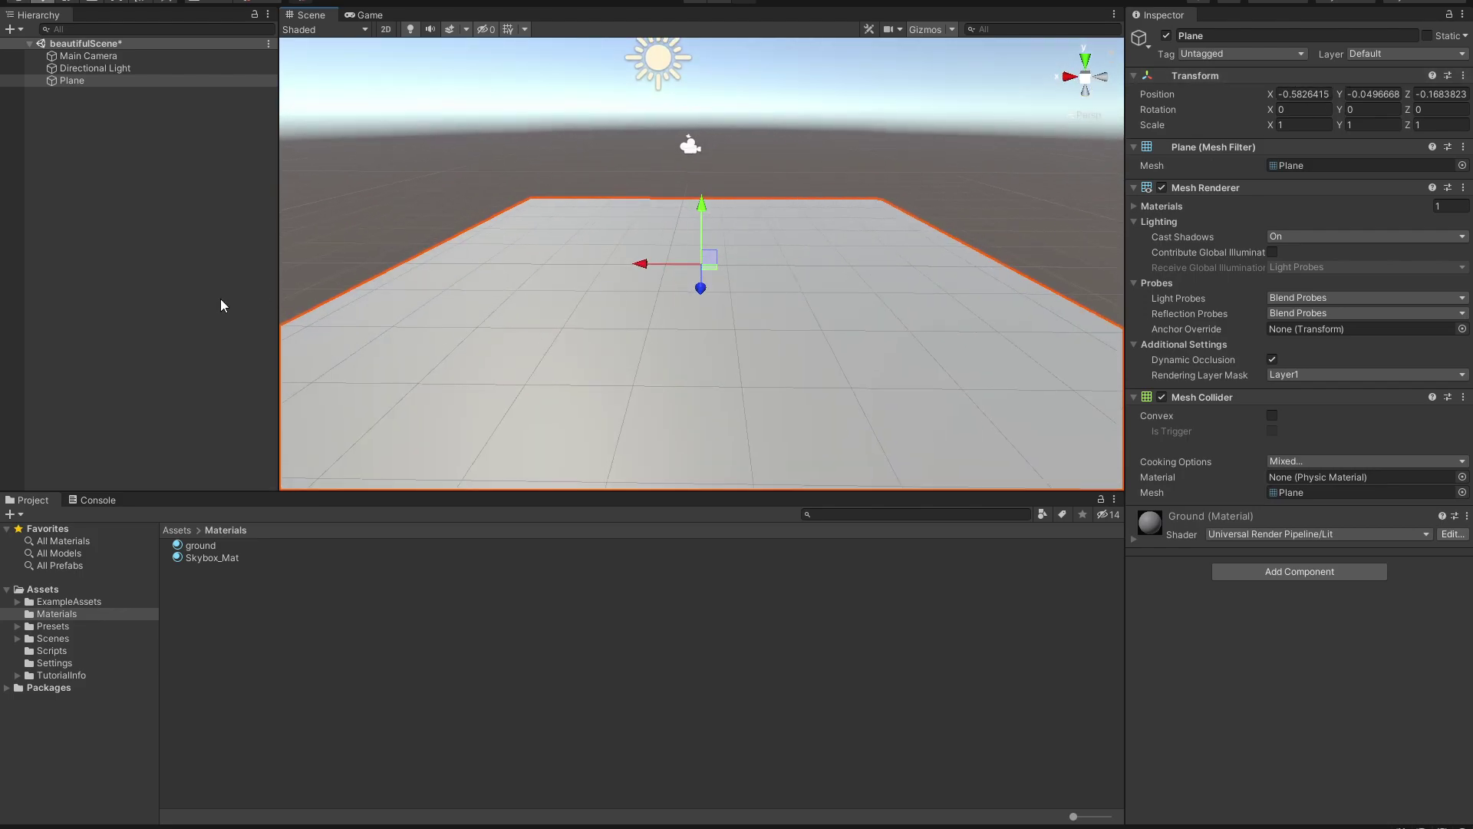
right_click(168, 263)
mouse_move(223, 461)
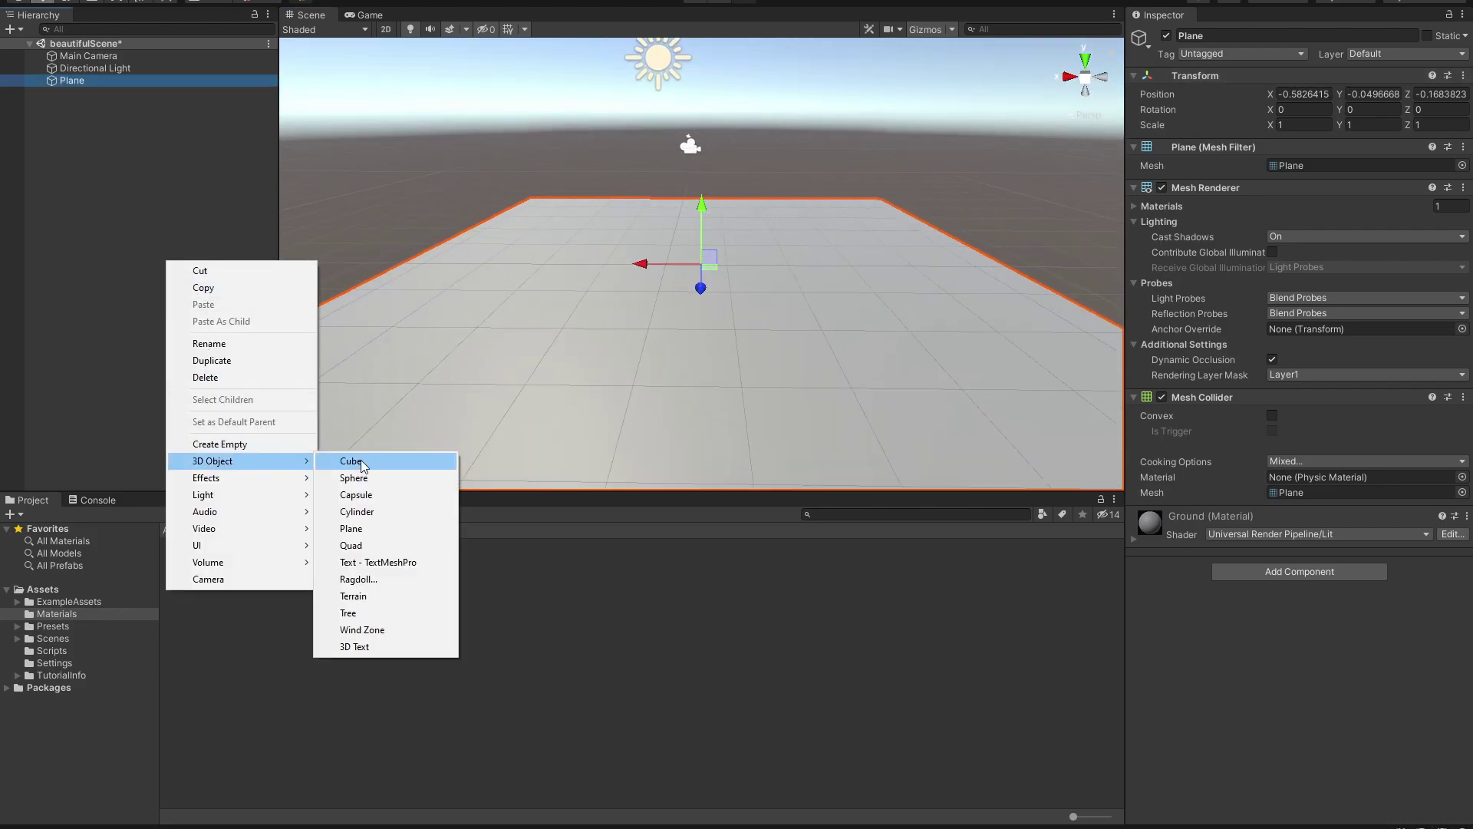
left_click(342, 461)
left_click_drag(397, 424, 571, 259, "alt")
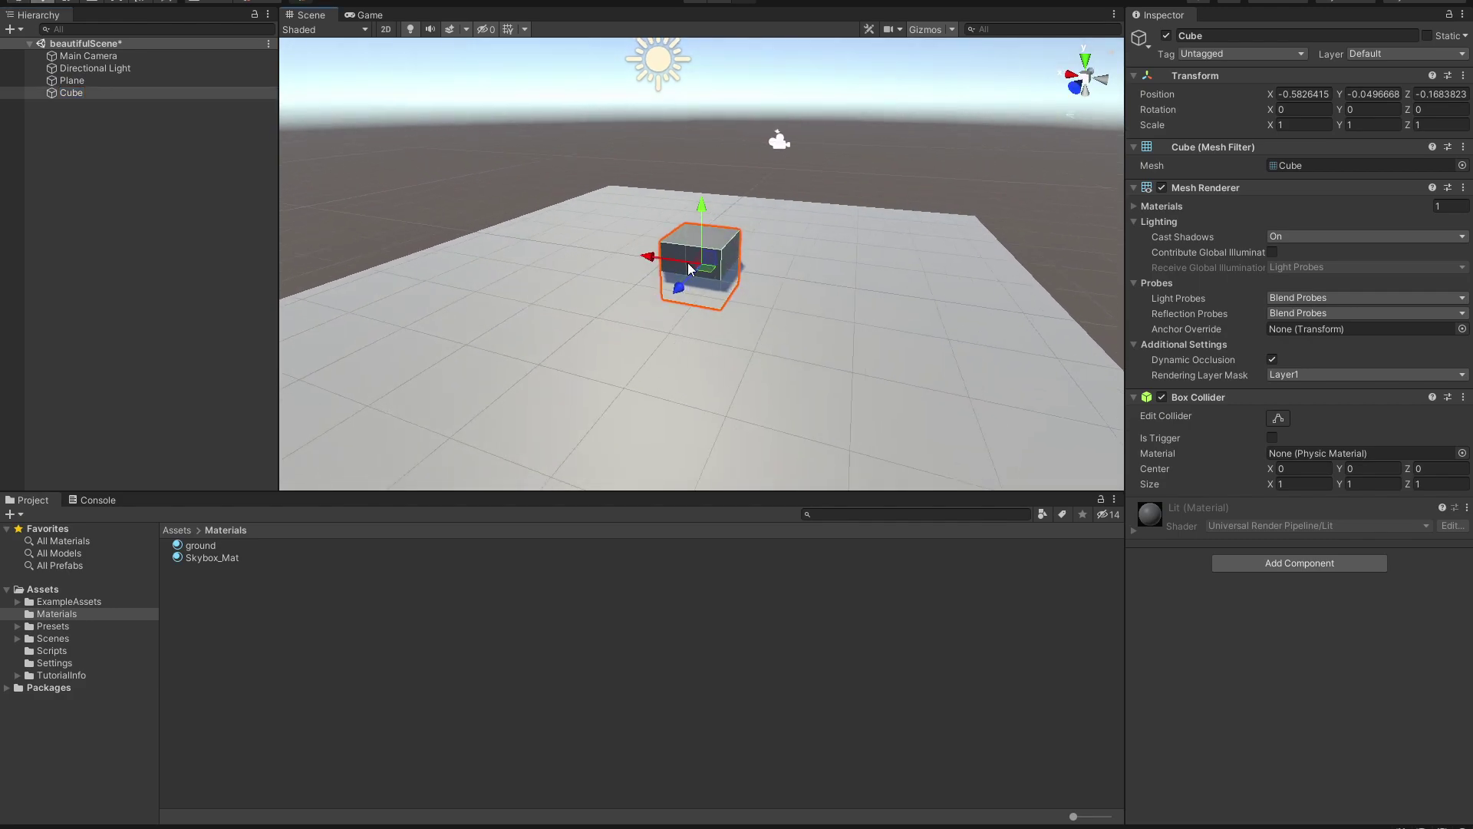
scroll(689, 267, "up", 3)
scroll(689, 261, "down", 6)
- Clear the selection and add a 3D sphere off the plane, at about X 12, Y -0.7, Z 4.87
middle_click_drag(626, 276, 781, 244)
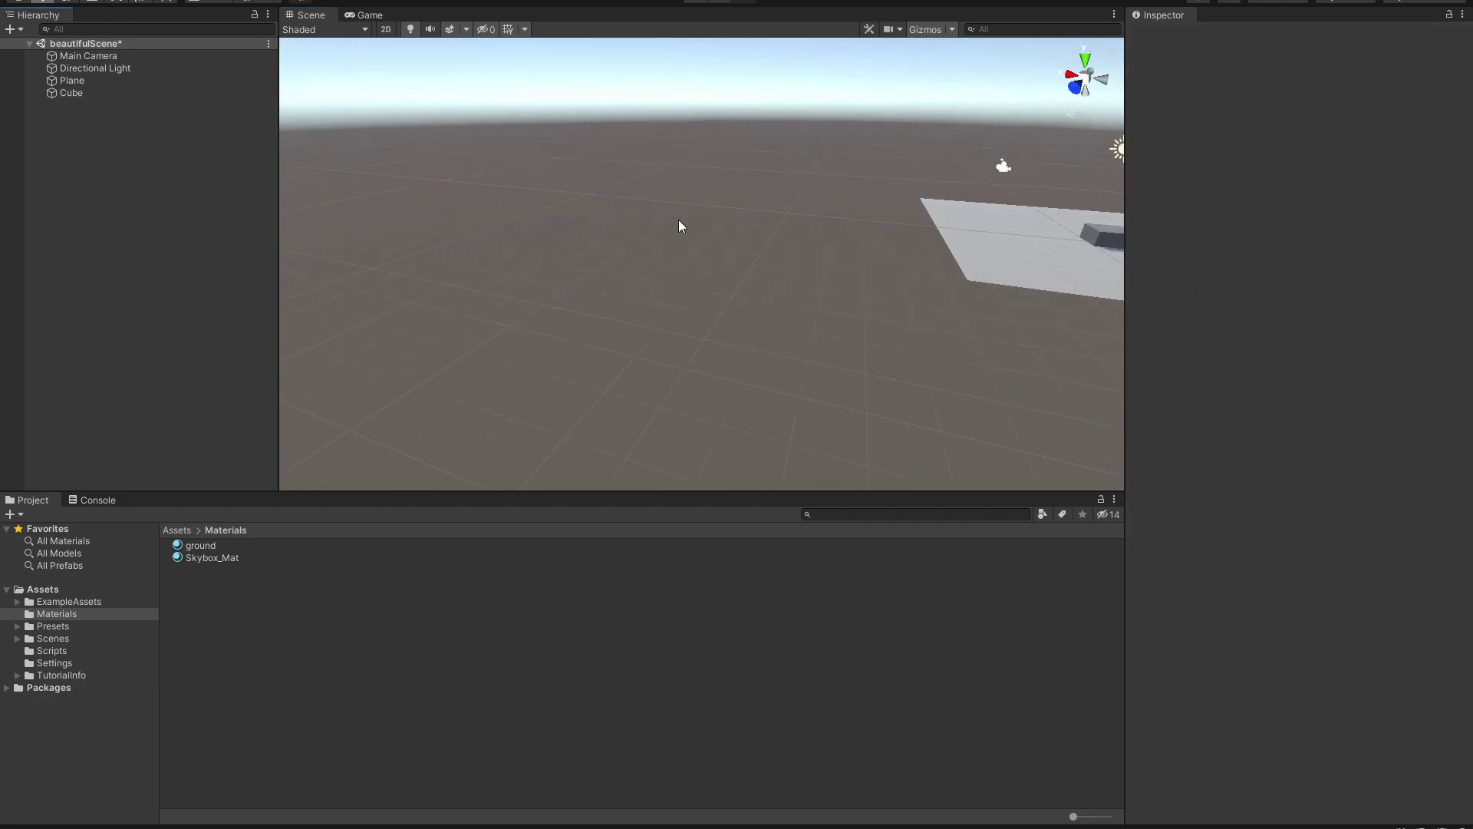
left_click_drag(678, 221, 664, 251, "alt")
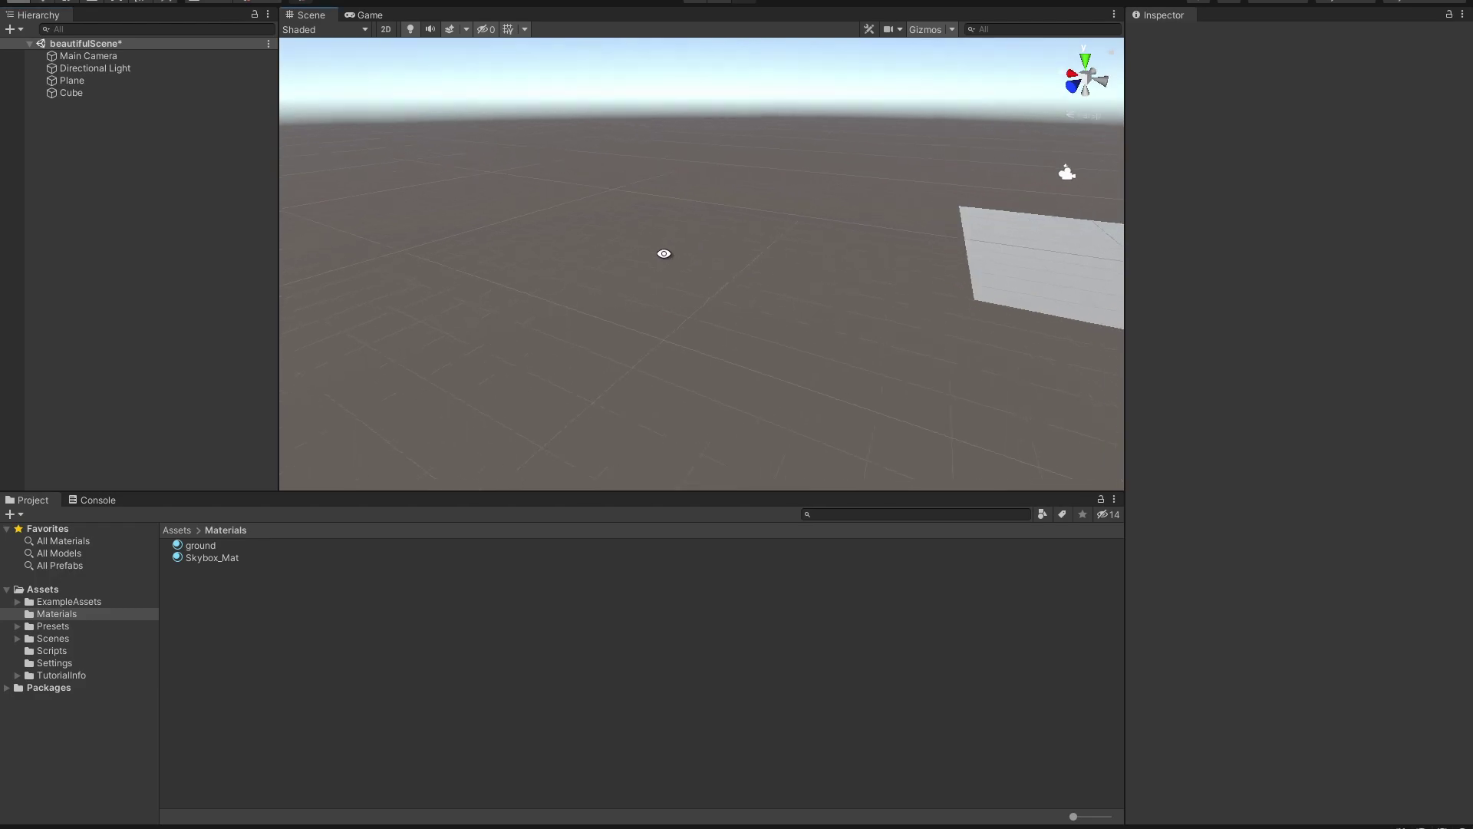
right_click(251, 235)
mouse_move(335, 441)
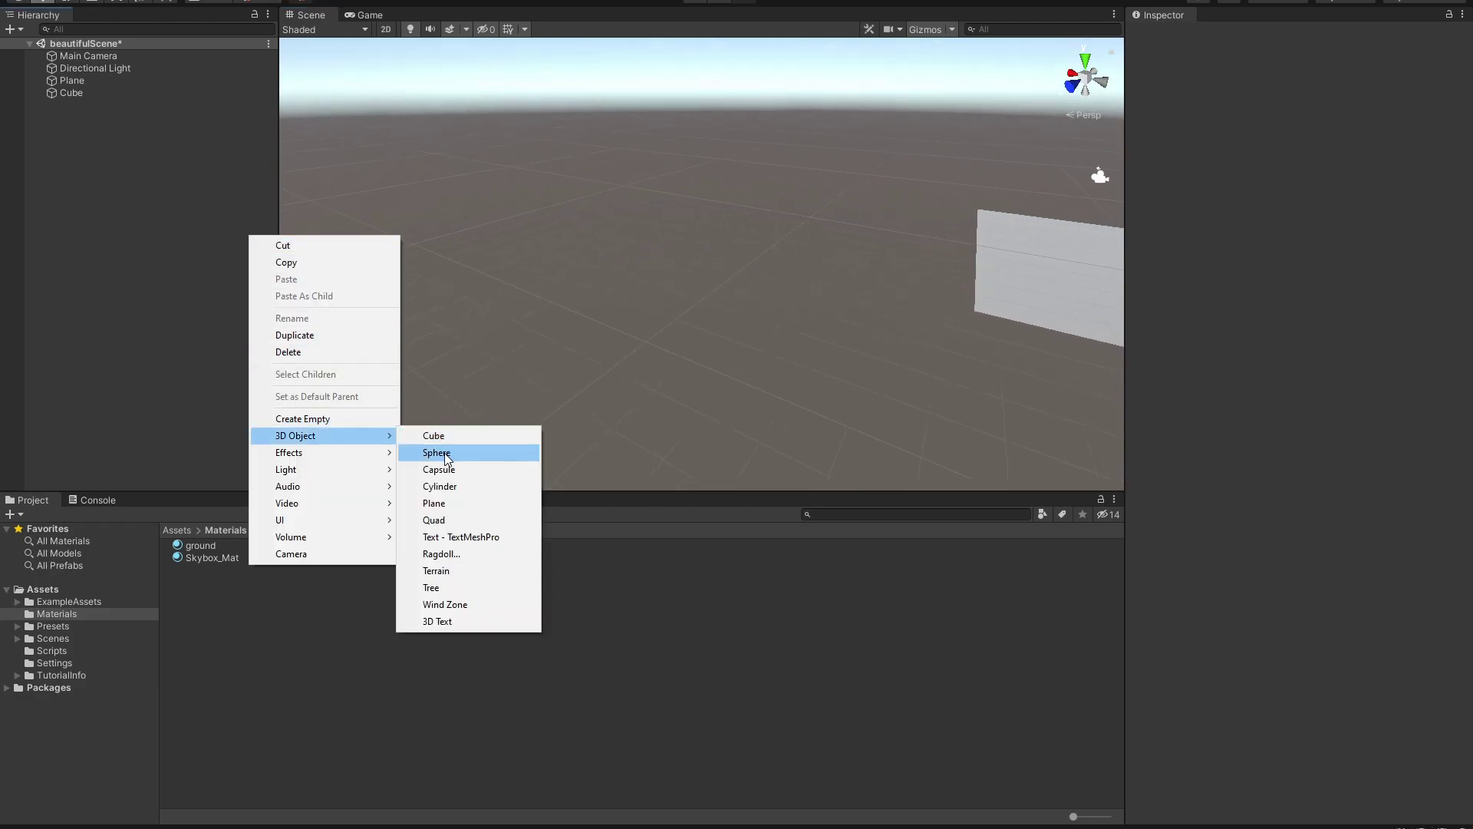
left_click(458, 451)
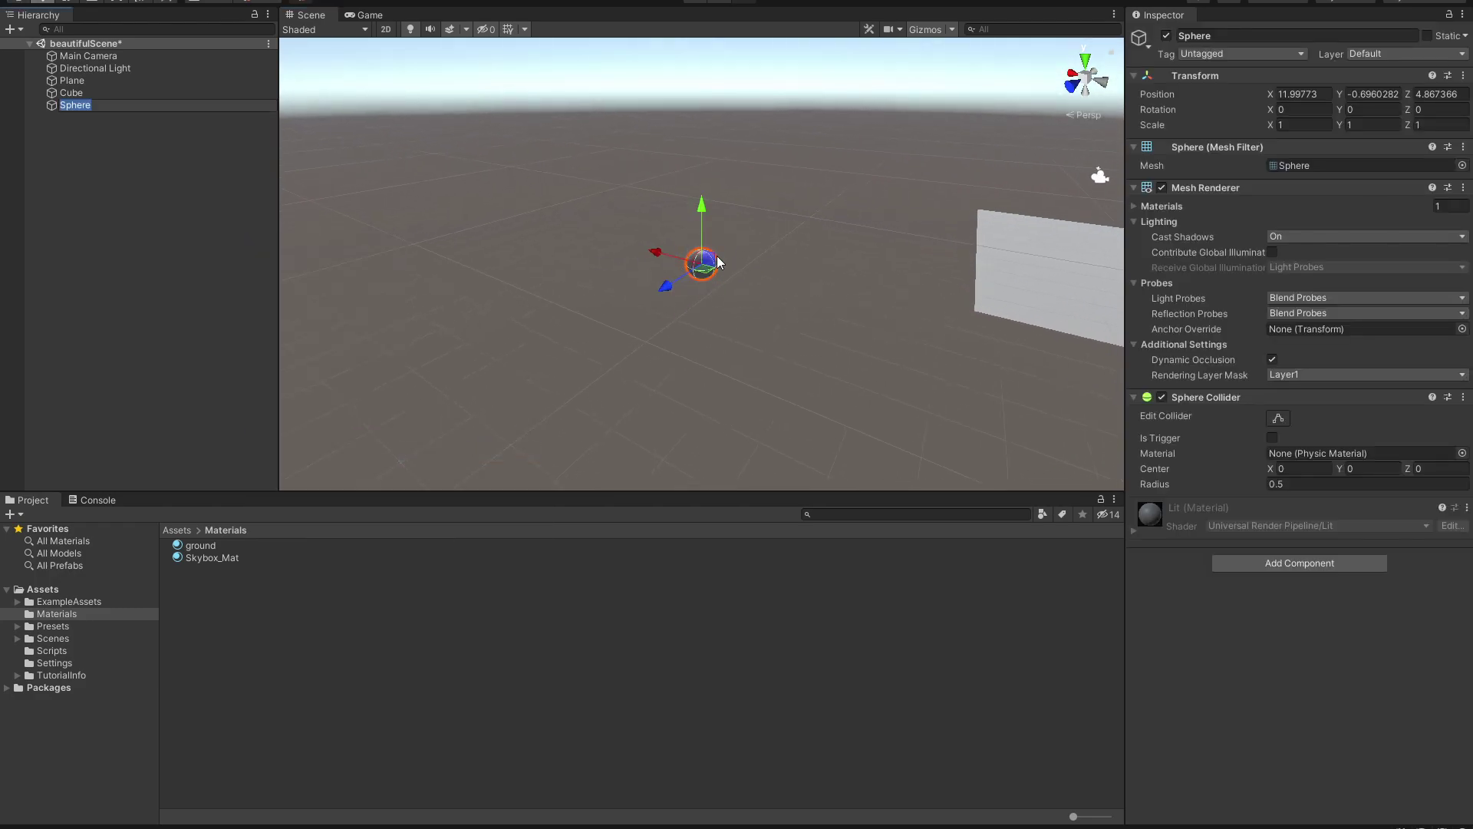
left_click_drag(717, 257, 975, 230, "alt")
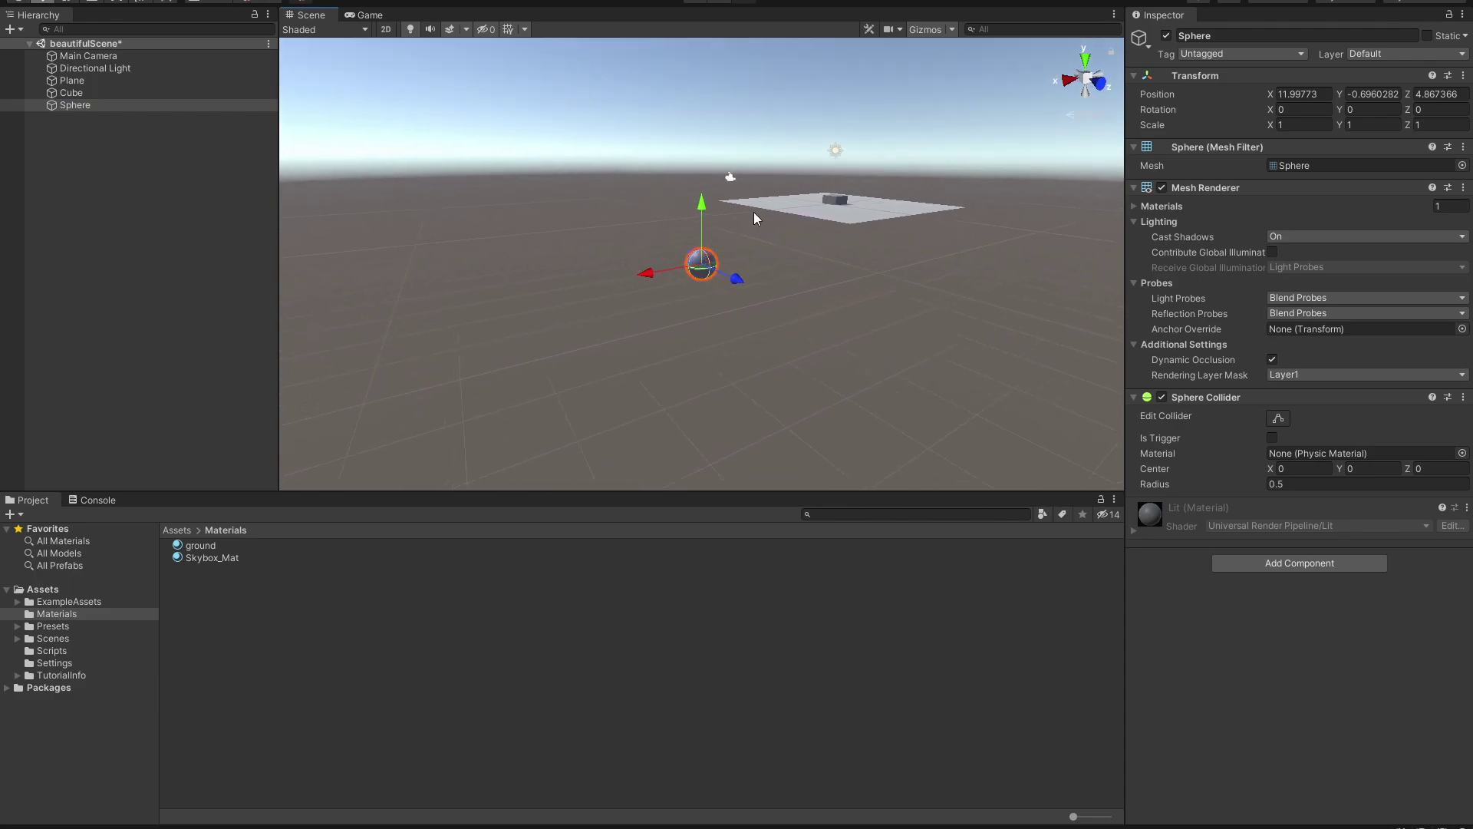
left_click_drag(754, 212, 860, 230, "alt")
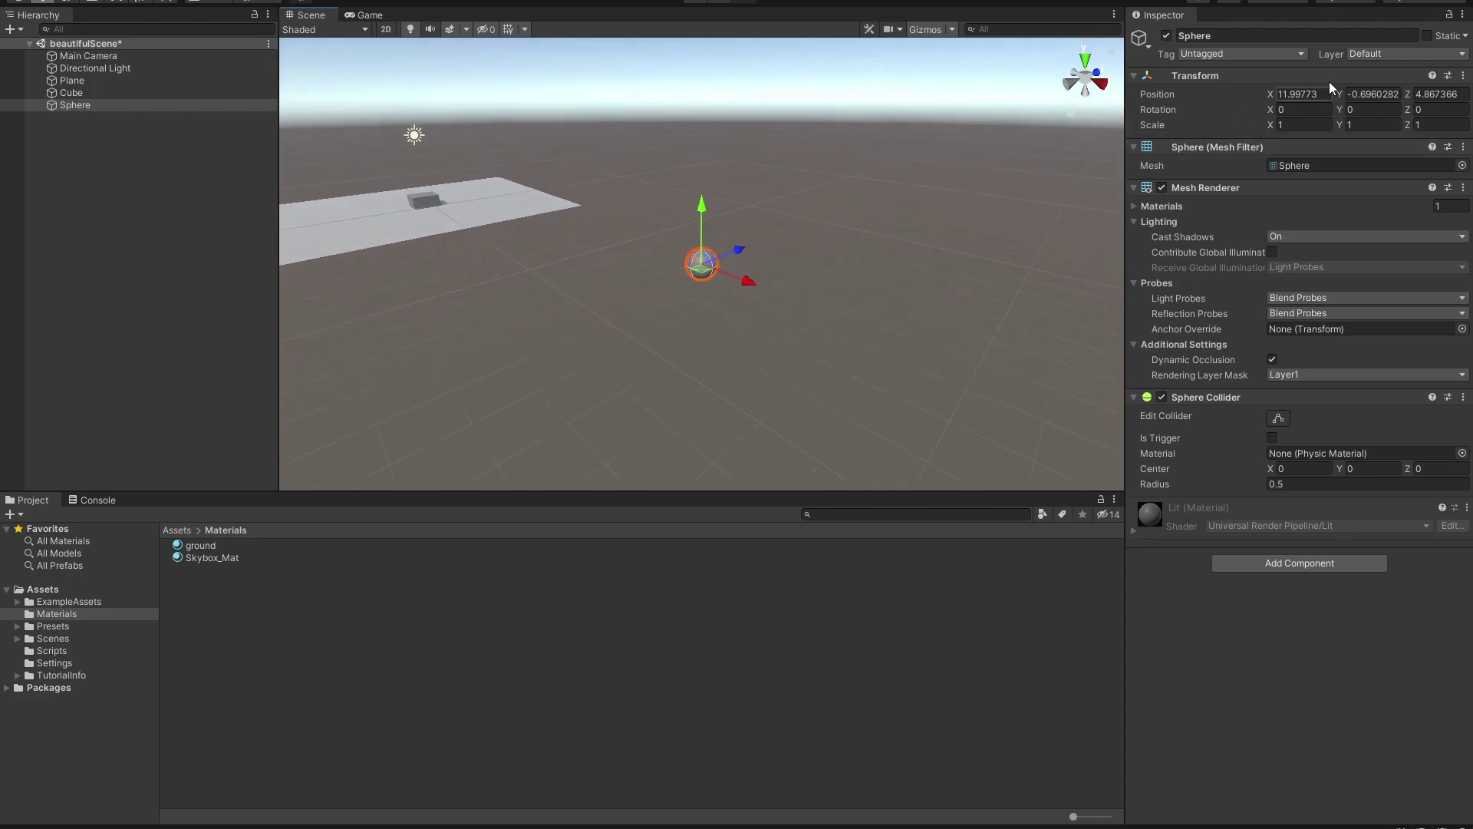
- Raise the sphere along its vertical axis to about Y 0.38
left_click(1302, 94)
left_click_drag(694, 189, 837, 144, "alt")
left_click_drag(837, 144, 704, 169, "alt")
middle_click_drag(384, 226, 603, 247)
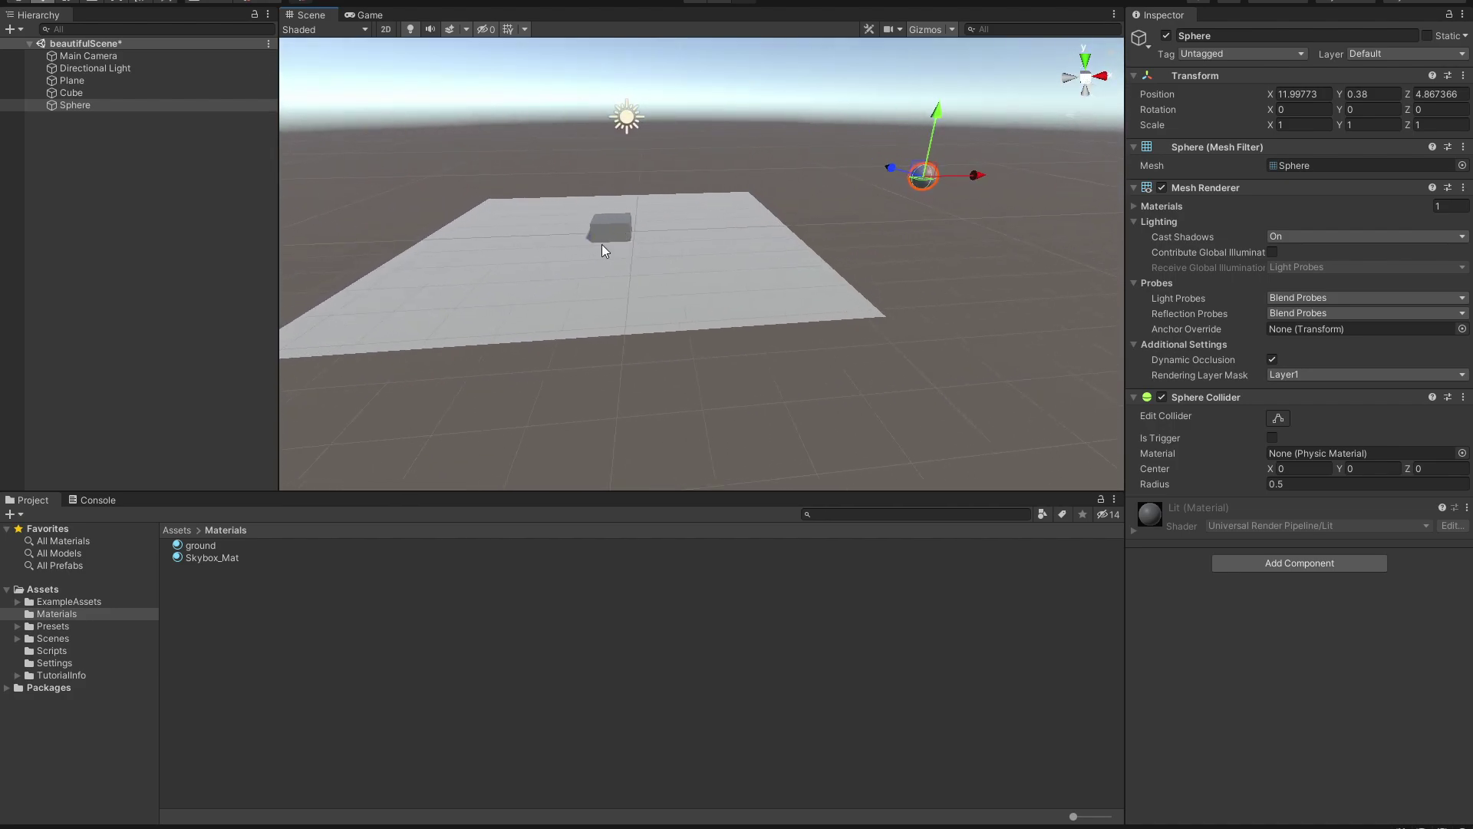
- Delete the cube and the sphere from the scene
left_click(121, 116)
left_click(108, 94)
key("Delete")
left_click(104, 96)
key("Delete")
- Reset the plane's Transform so its position and rotation are 0 and its scale is 1 on every axis
left_click(104, 82)
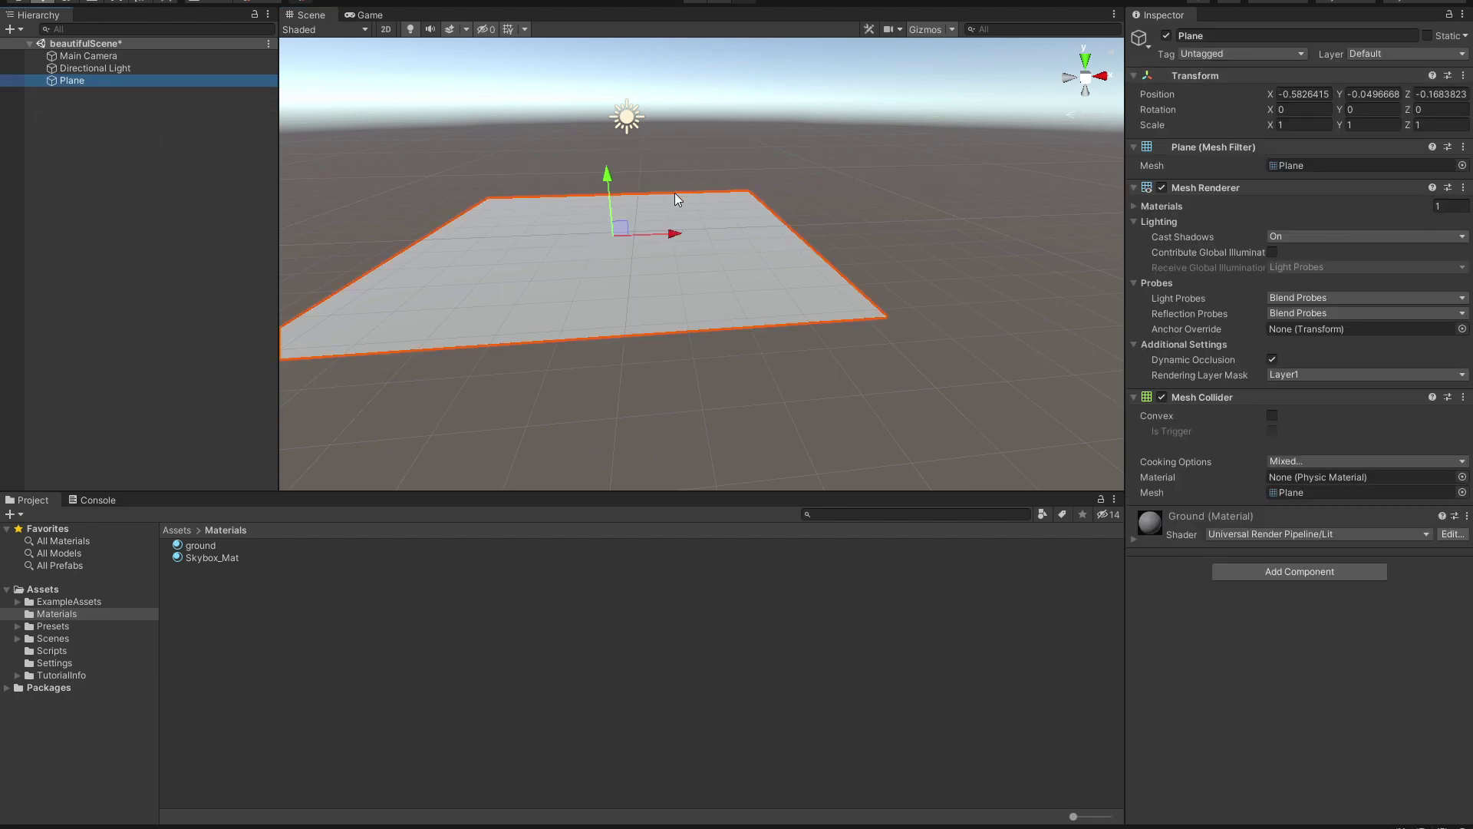
left_click_drag(678, 195, 838, 197, "alt")
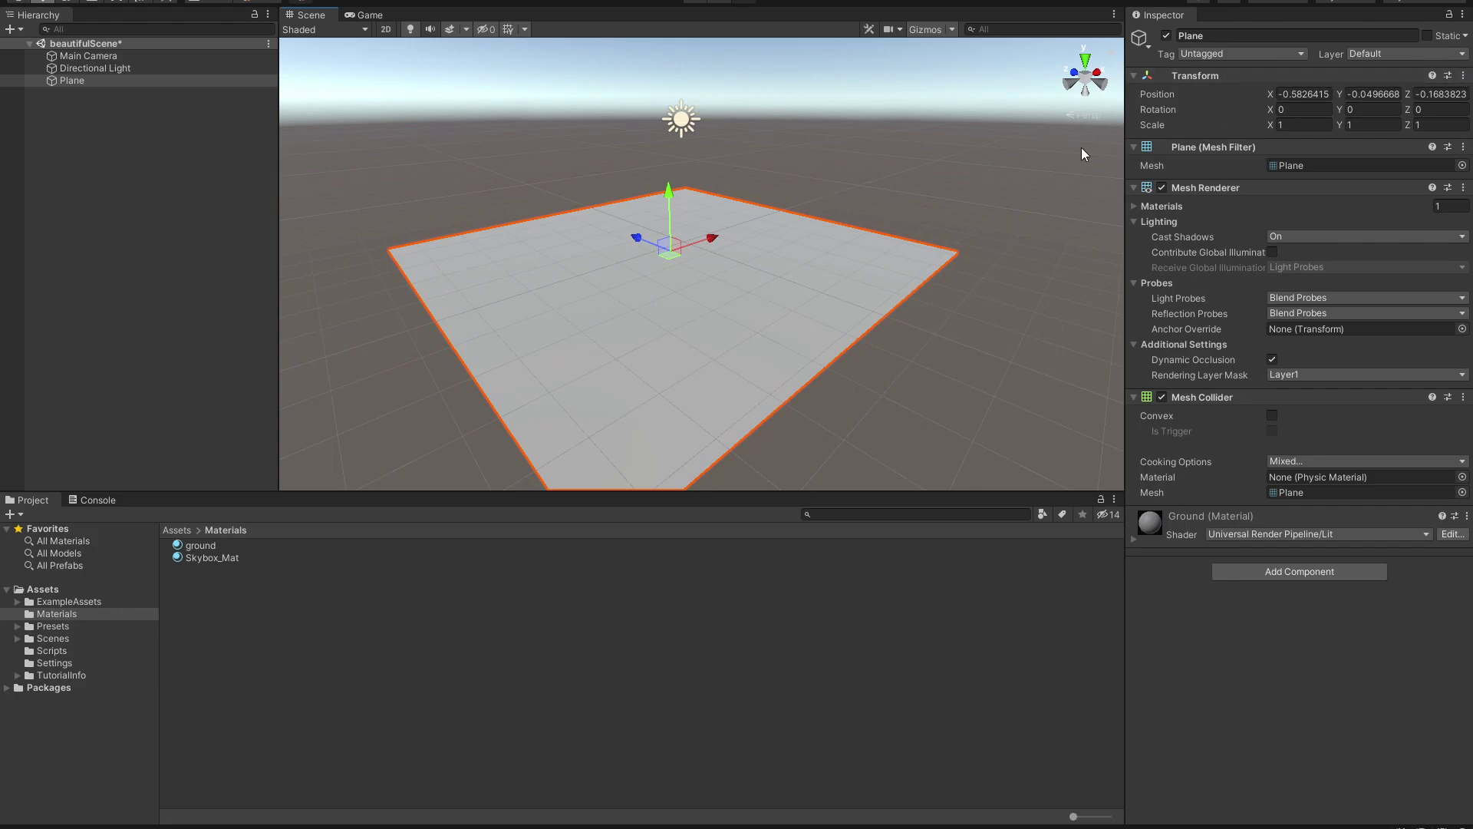
left_click(1463, 76)
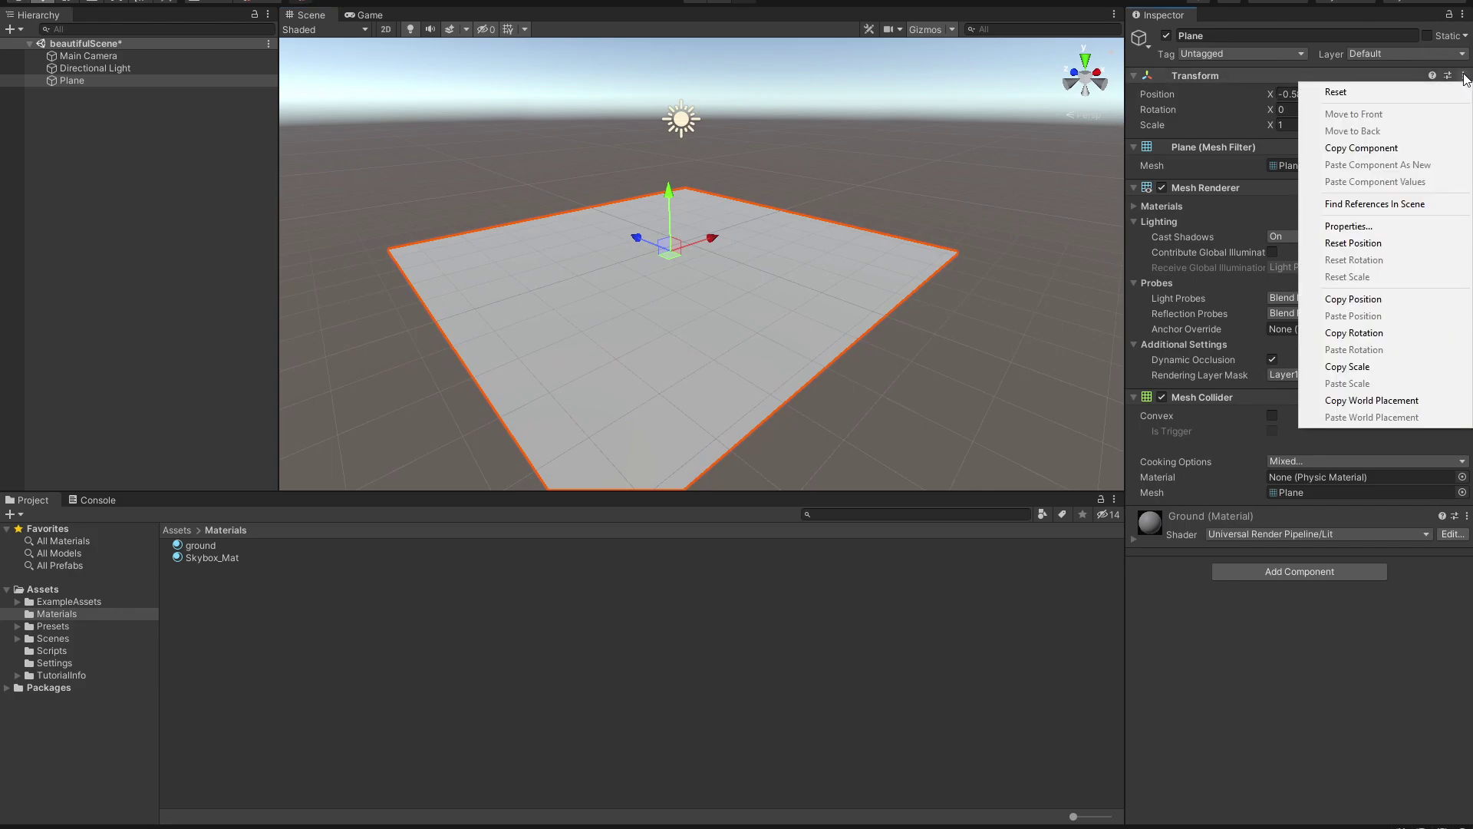
left_click(1336, 76)
left_click(1463, 76)
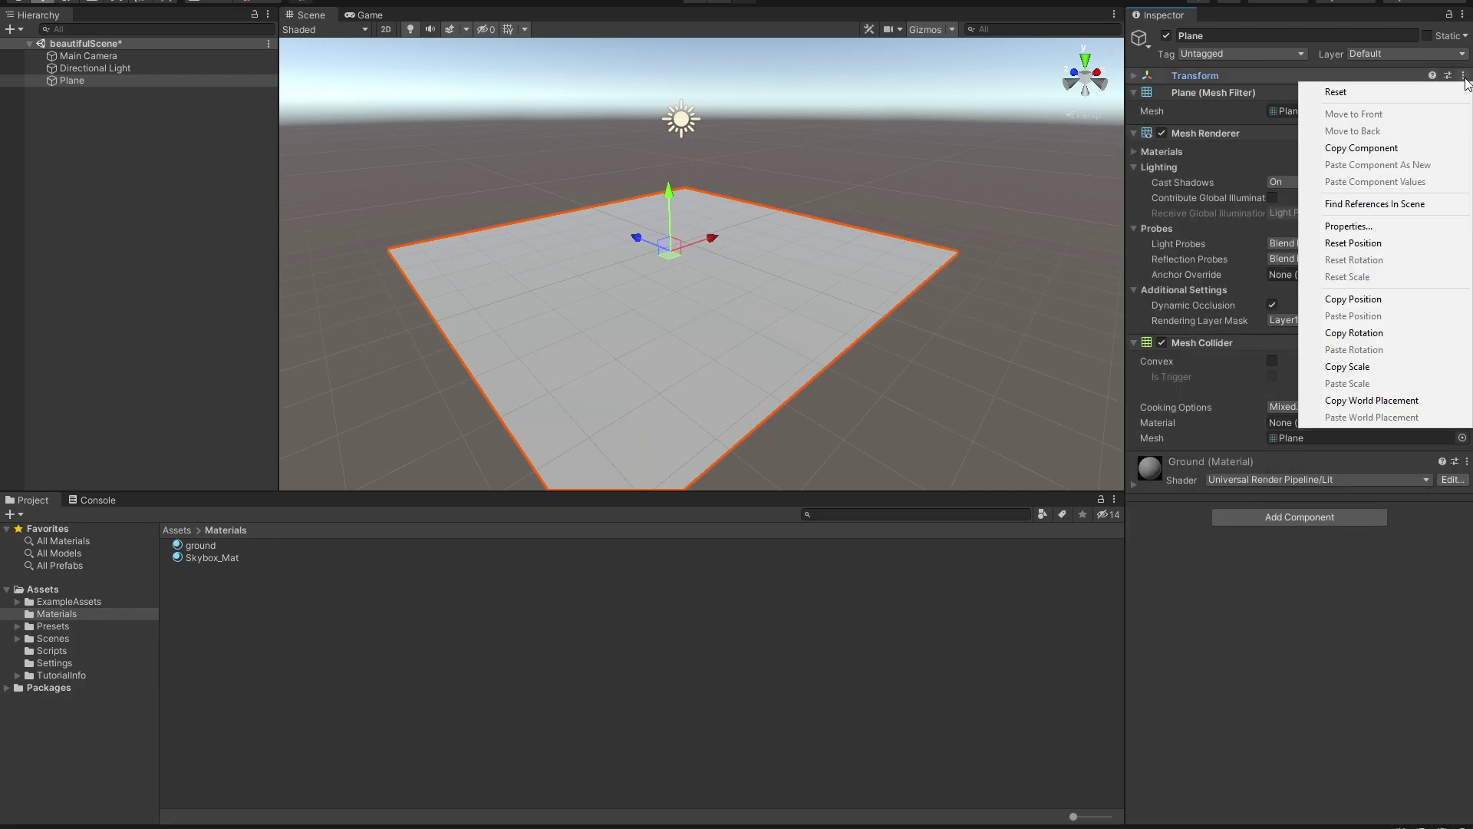
left_click(1336, 92)
left_click(1336, 76)
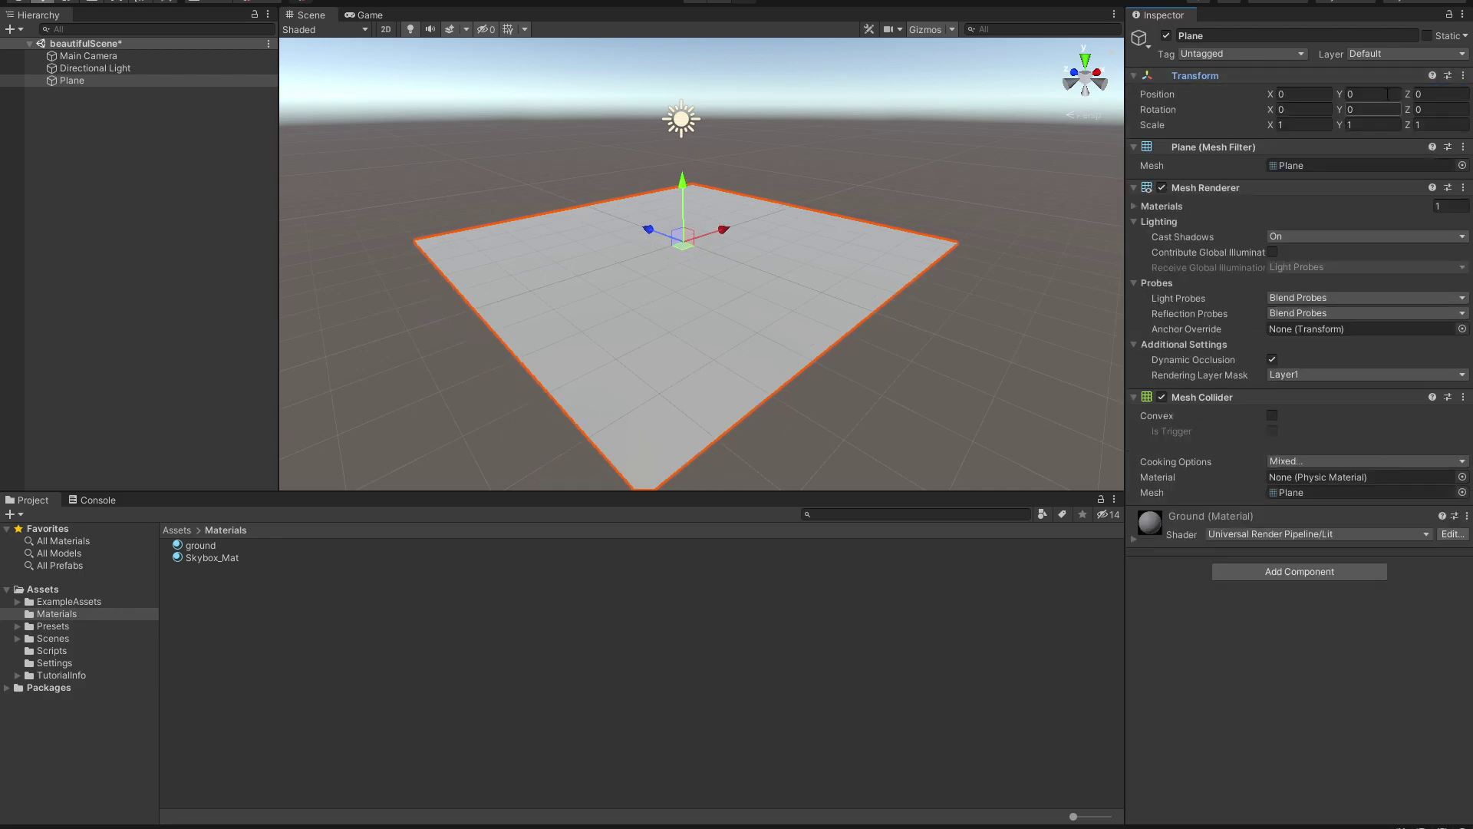
- Examine the plane and its surroundings in the scene from different angles and distances
left_click_drag(736, 269, 902, 287, "alt")
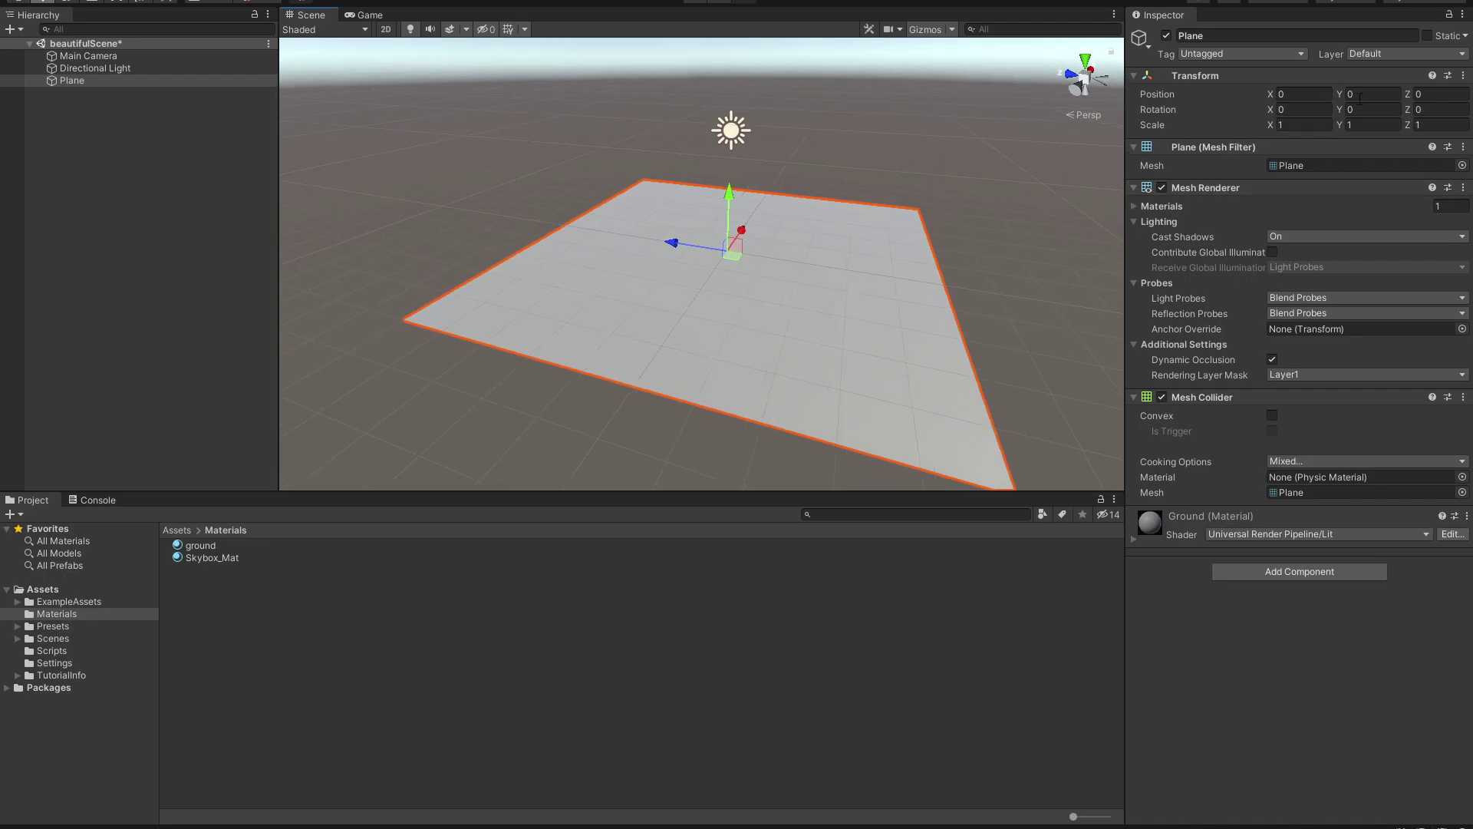
scroll(792, 281, "down", 2)
scroll(791, 281, "down", 3)
mouse_move(775, 275)
left_mouse_down("alt")
mouse_move(799, 248)
mouse_move(862, 269)
mouse_move(788, 272)
left_mouse_up("alt")
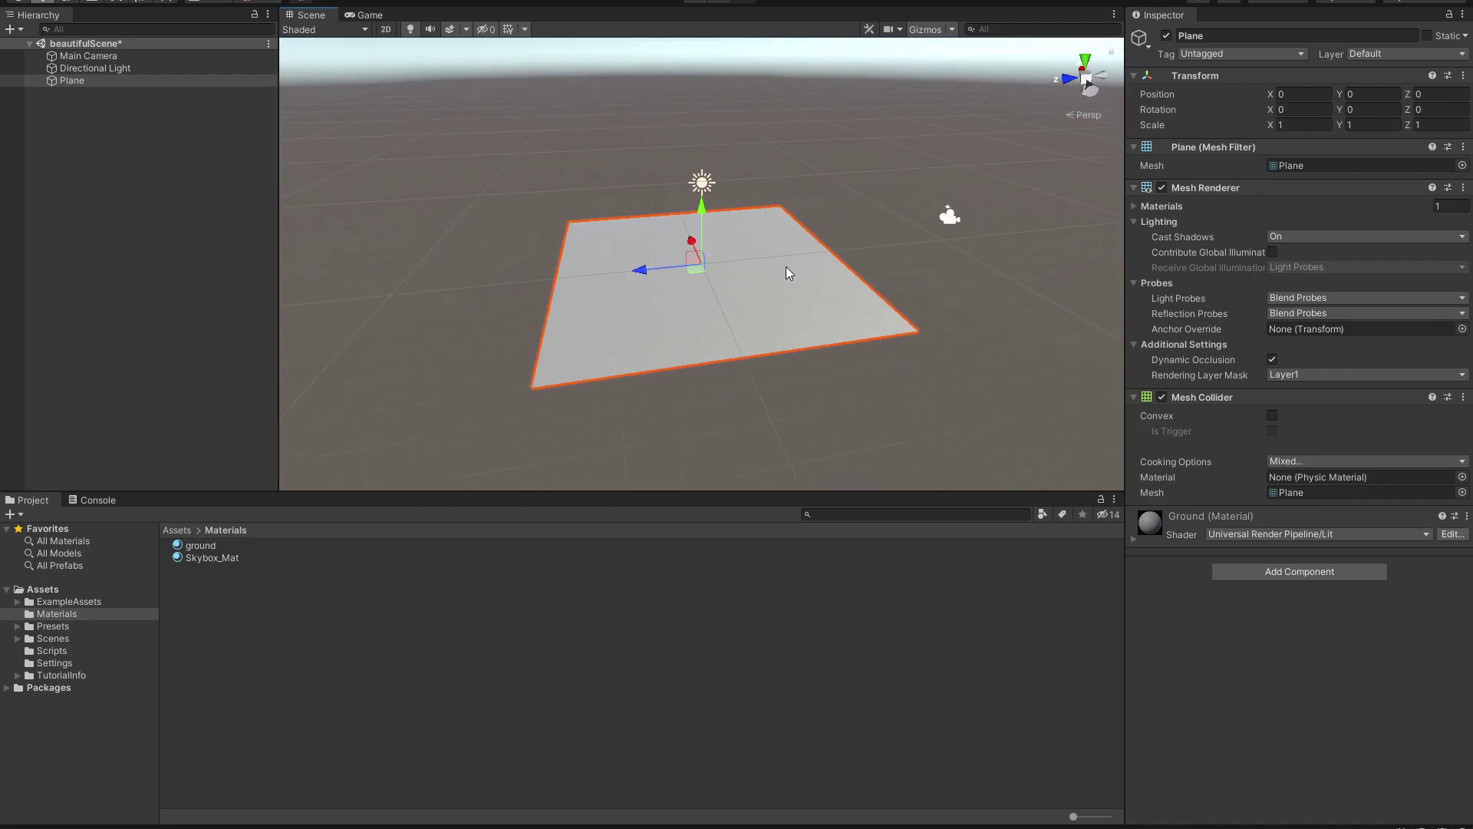
scroll(729, 268, "up", 3)
key("w")
key("a")
right_click_drag(729, 269, 964, 227)
left_click_drag(738, 182, 534, 166, "alt")
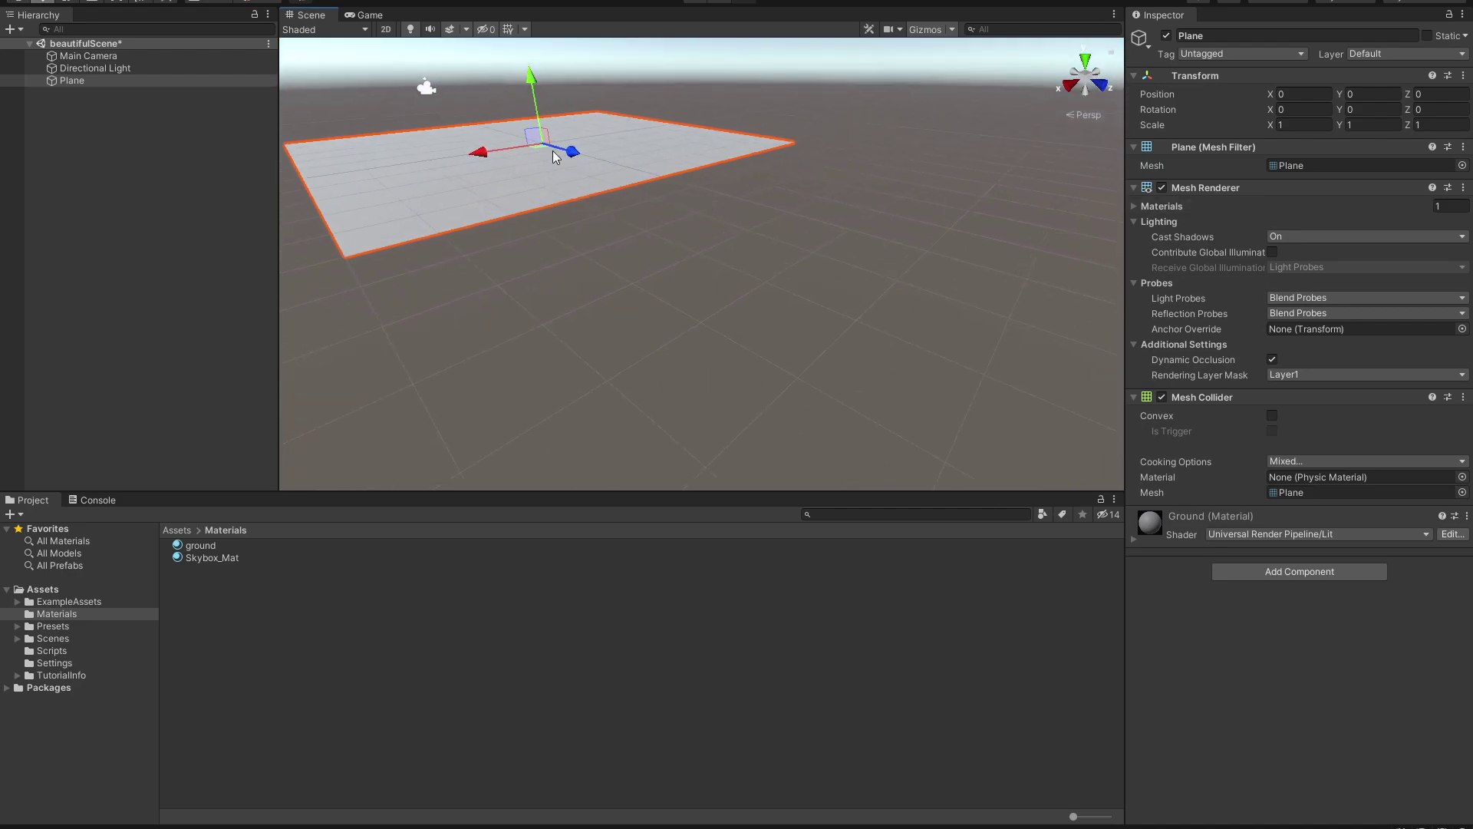
left_click_drag(558, 159, 955, 297, "alt")
left_click_drag(722, 297, 718, 291, "alt")
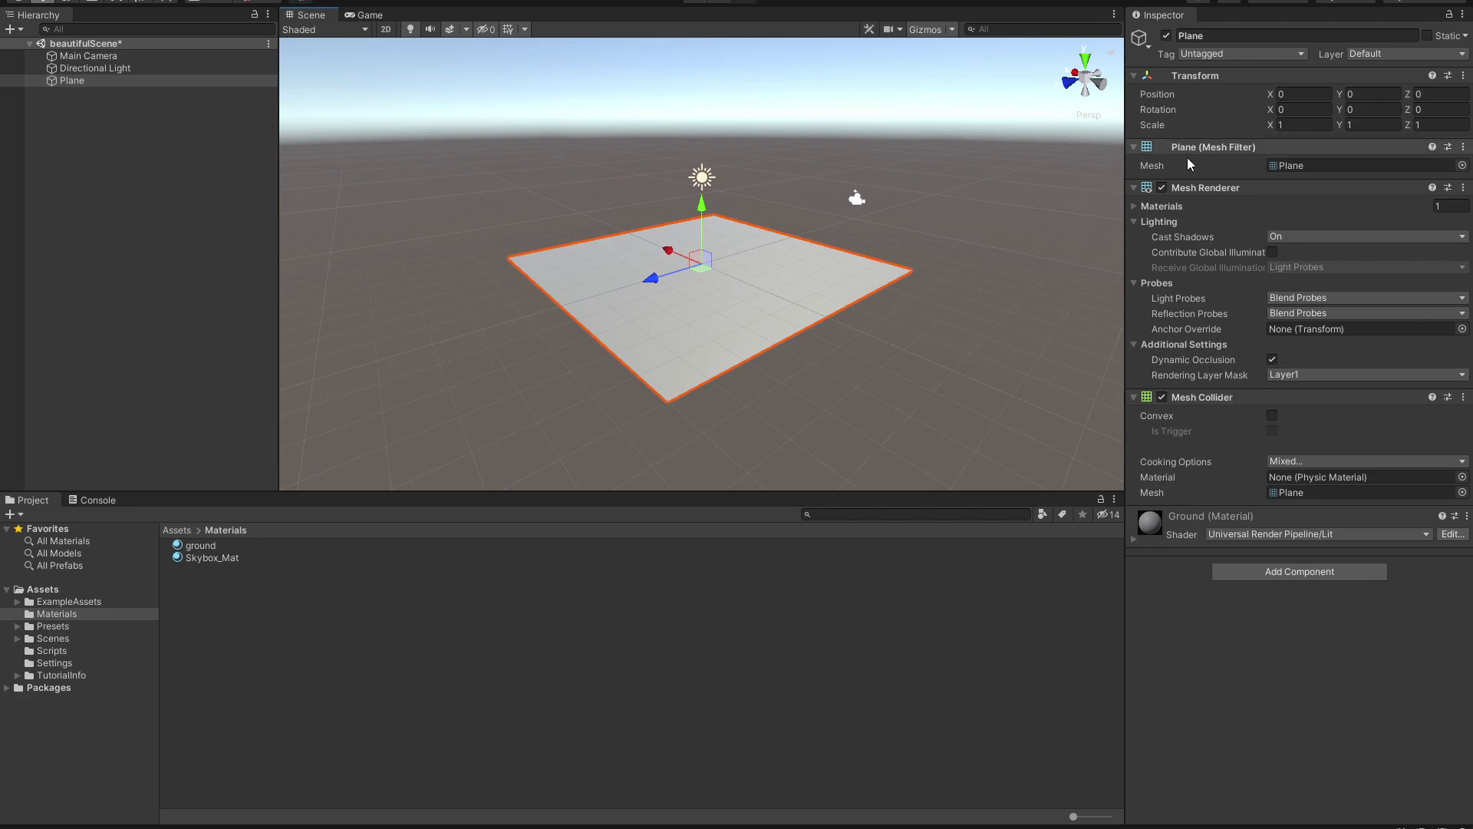
left_click_drag(676, 273, 841, 265, "alt")
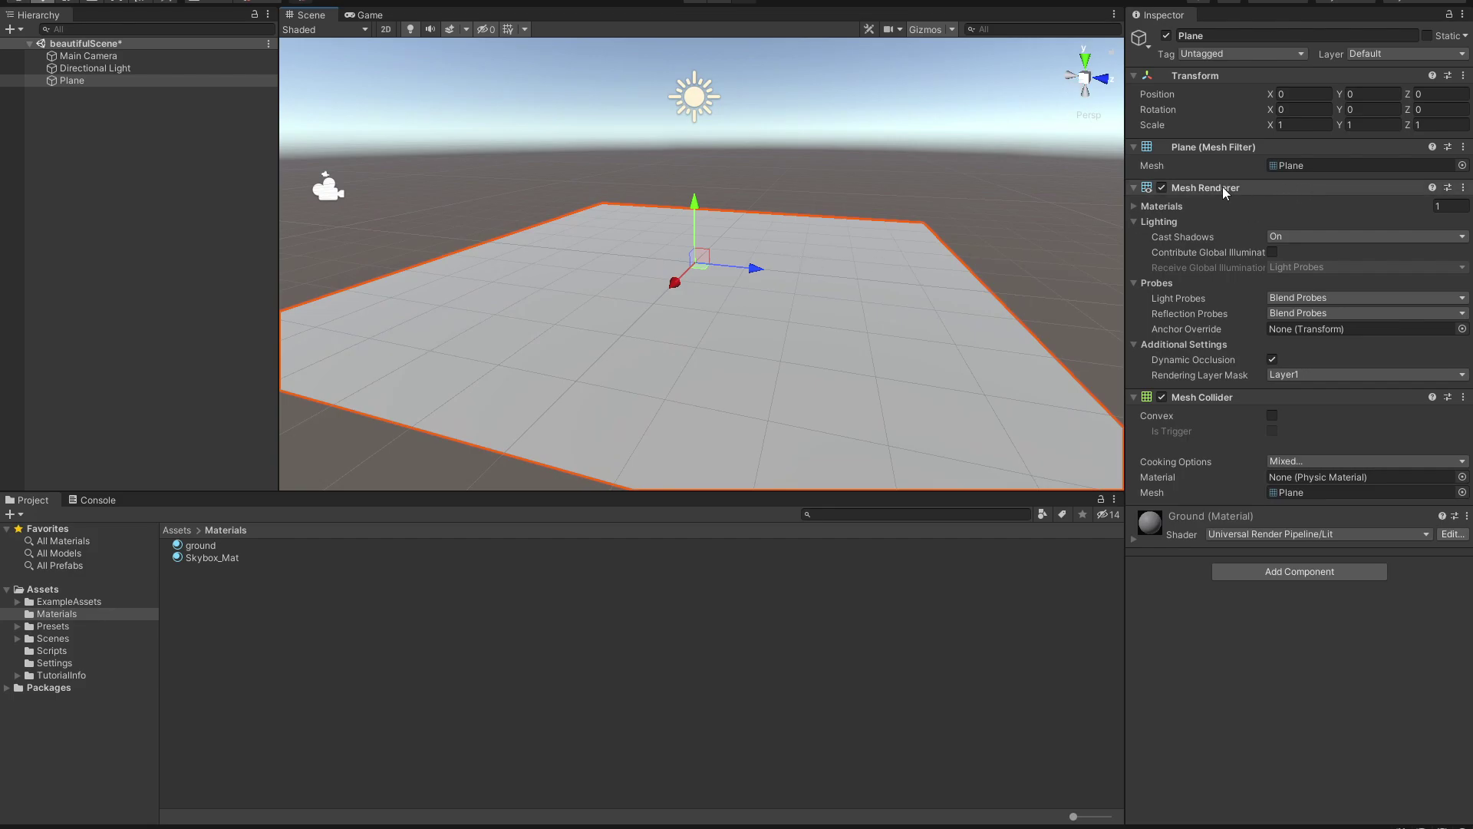
- Collapse the Lighting settings, disable the plane's Mesh Renderer to inspect its wireframe from another angle, and enable the renderer again
left_click(1151, 222)
left_click(1162, 187)
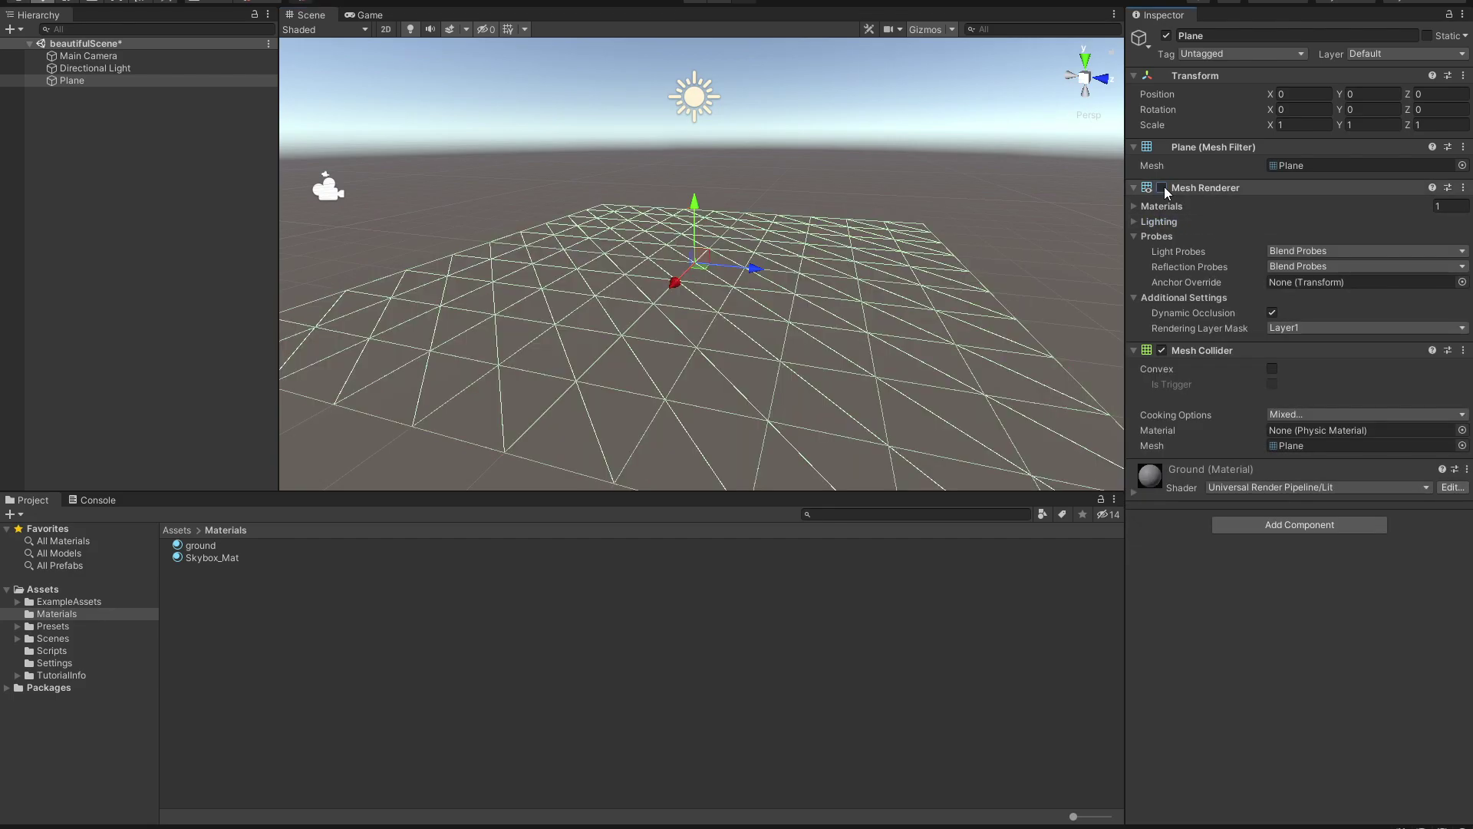
left_click_drag(1121, 261, 860, 307, "alt")
left_click(1162, 188)
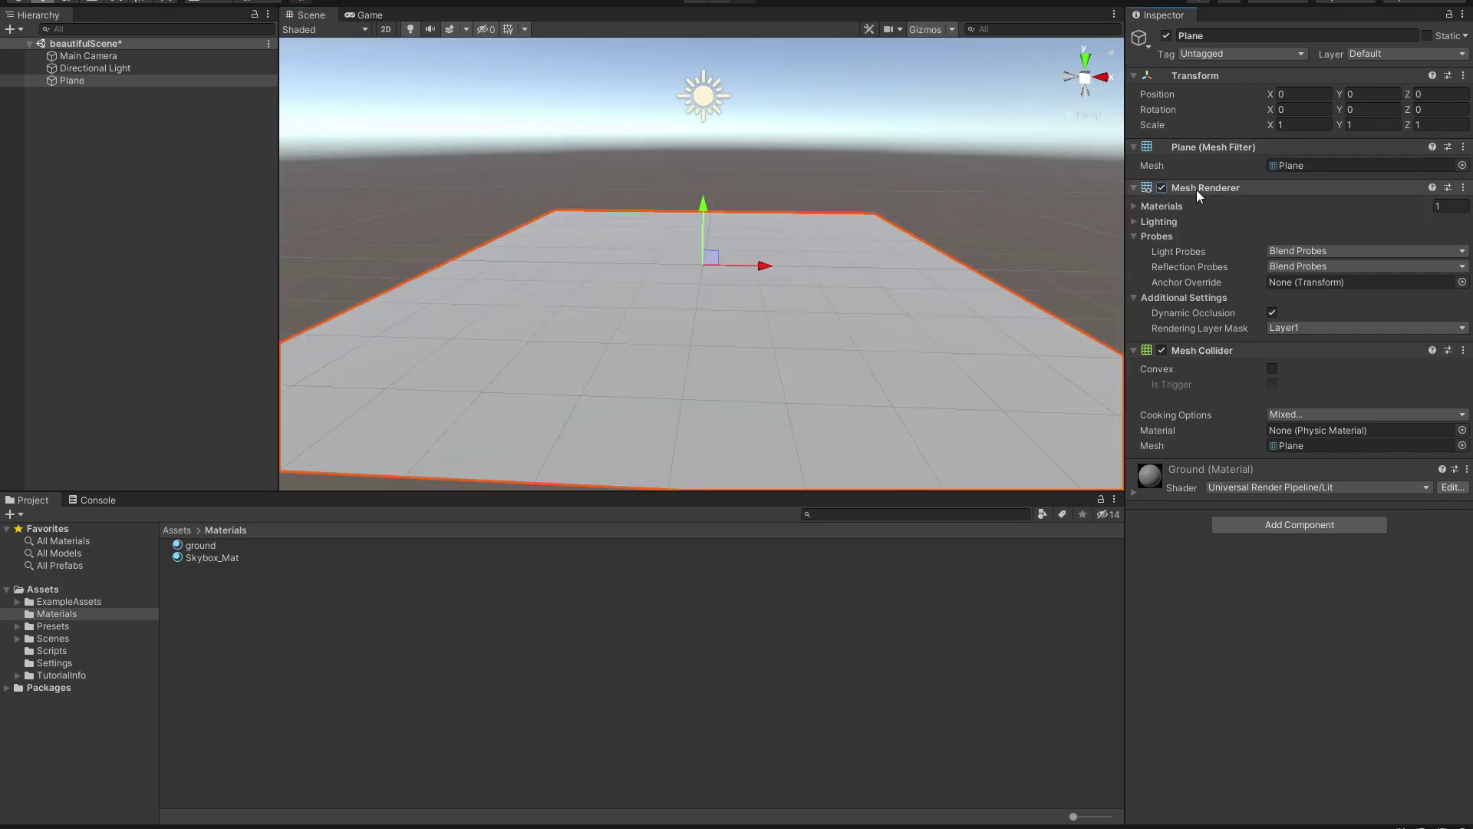
- Collapse the plane's Mesh Renderer component and look at the plane from several angles alongside its Mesh Collider settings
left_click(1195, 191)
left_click_drag(775, 282, 708, 285, "alt")
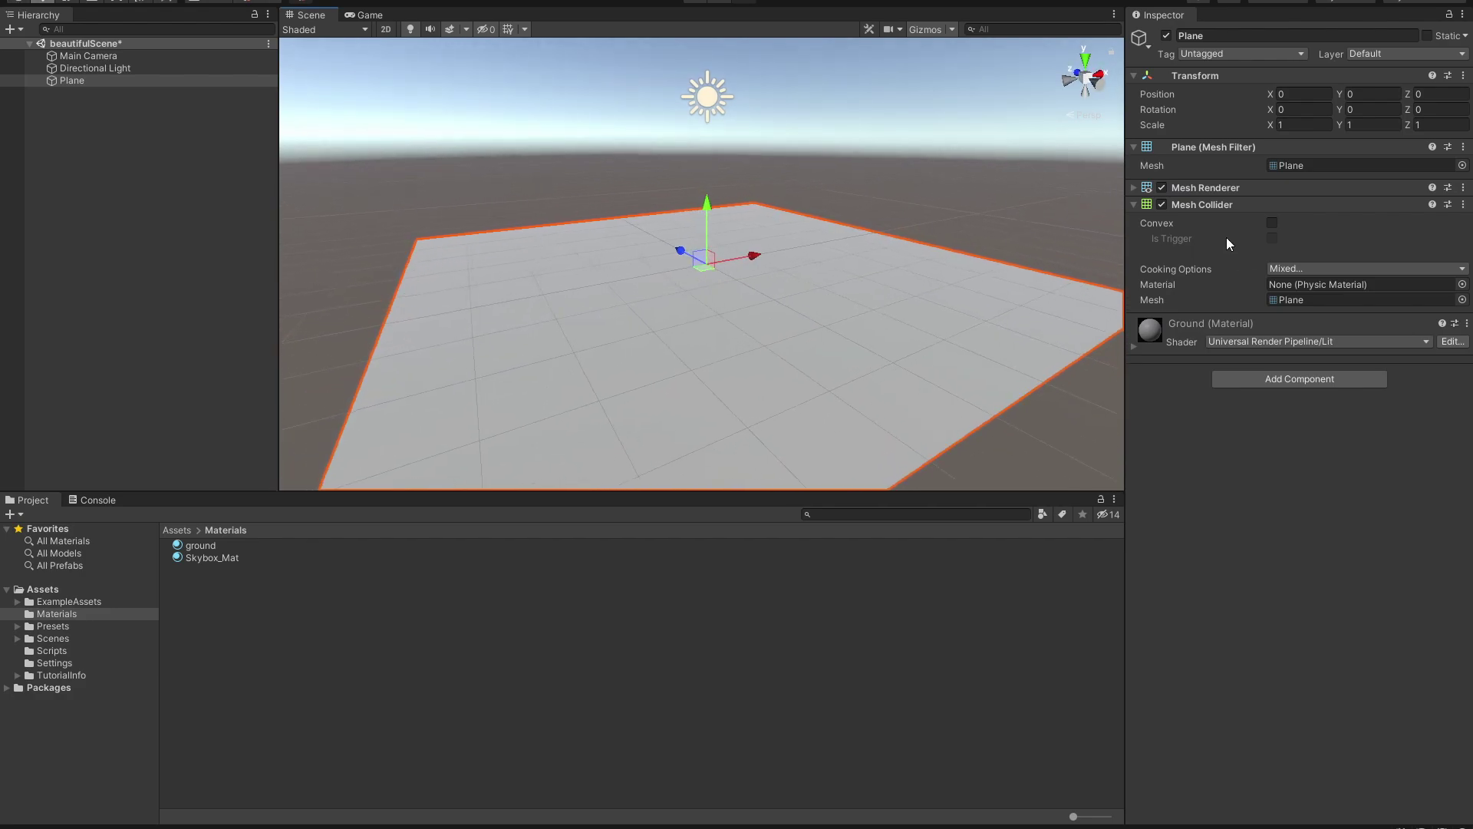
left_click_drag(950, 243, 1028, 242, "alt")
left_click_drag(768, 301, 651, 294, "alt")
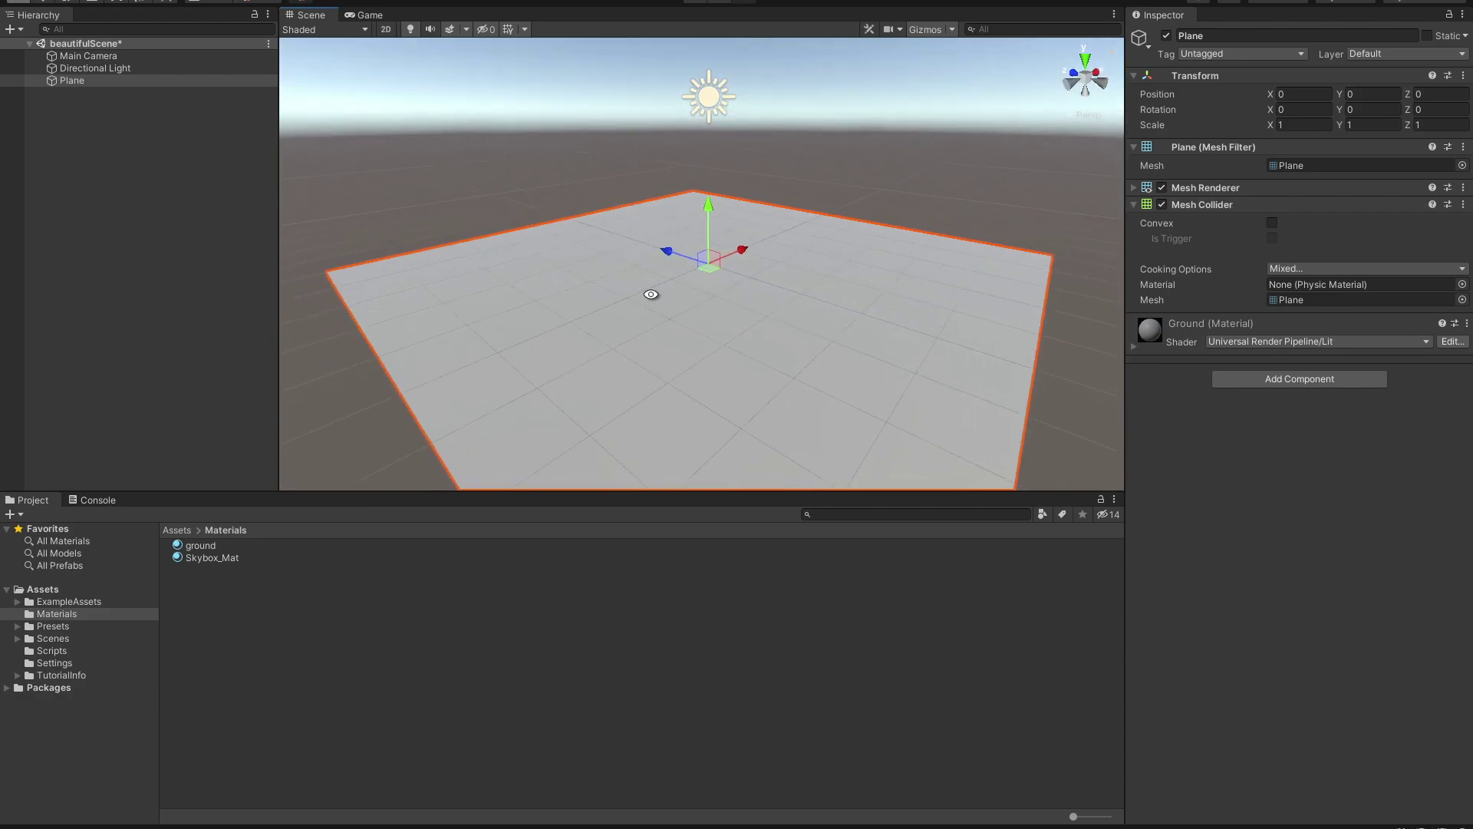